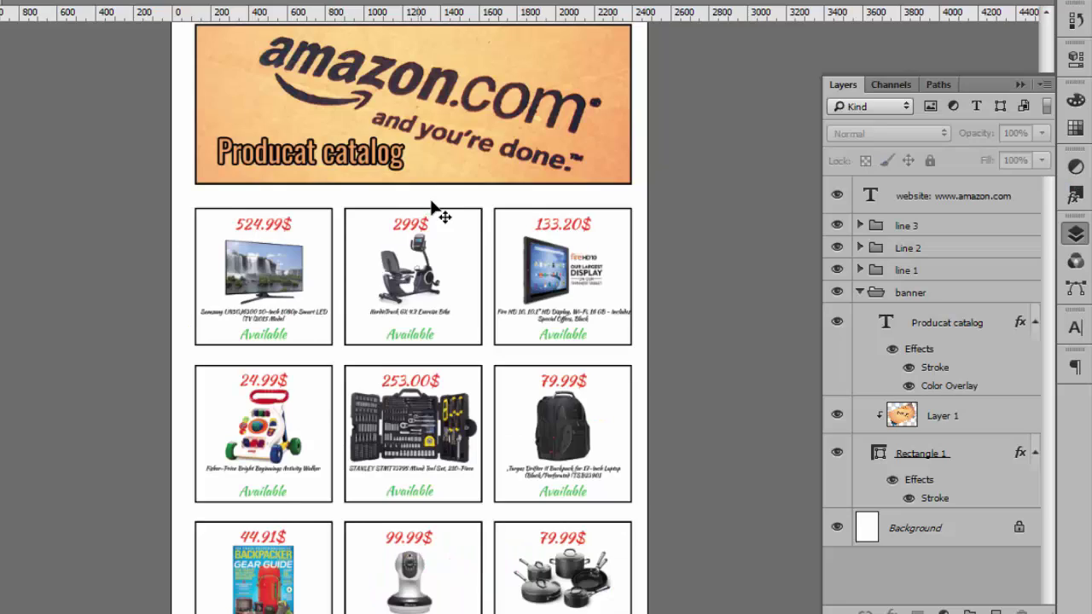
- Create Untitled-2, a white-background International Paper A4 document at 300 ppi in CMYK Color
scroll(437, 212, up, 2)
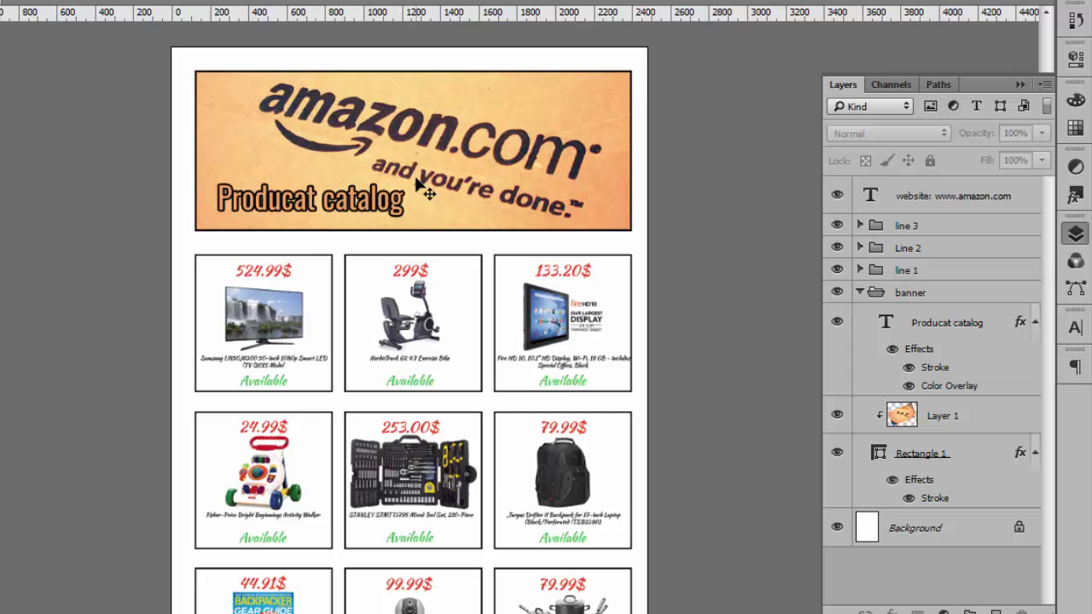
scroll(414, 224, down, 3)
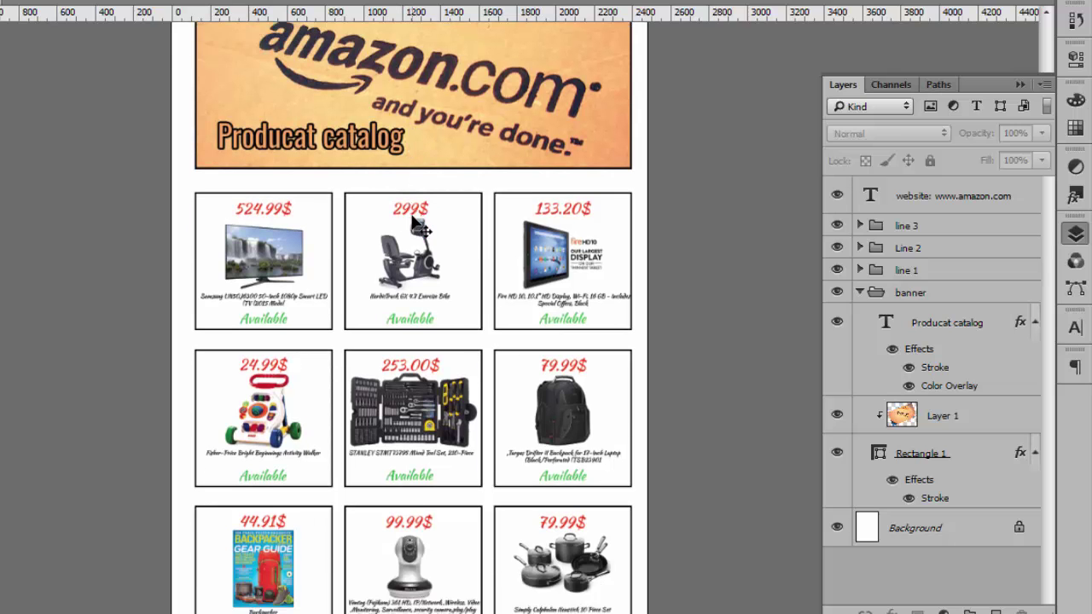
scroll(412, 219, down, 3)
scroll(426, 213, up, 2)
scroll(453, 183, up, 2)
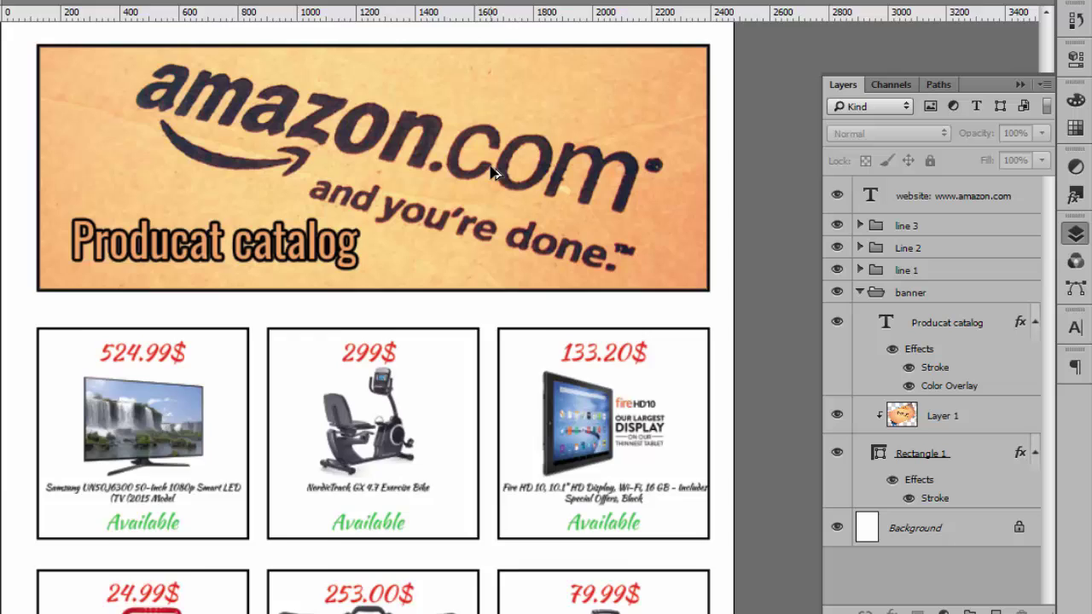
scroll(495, 171, up, 1)
scroll(495, 171, down, 1)
scroll(495, 171, down, 1)
scroll(495, 170, down, 1)
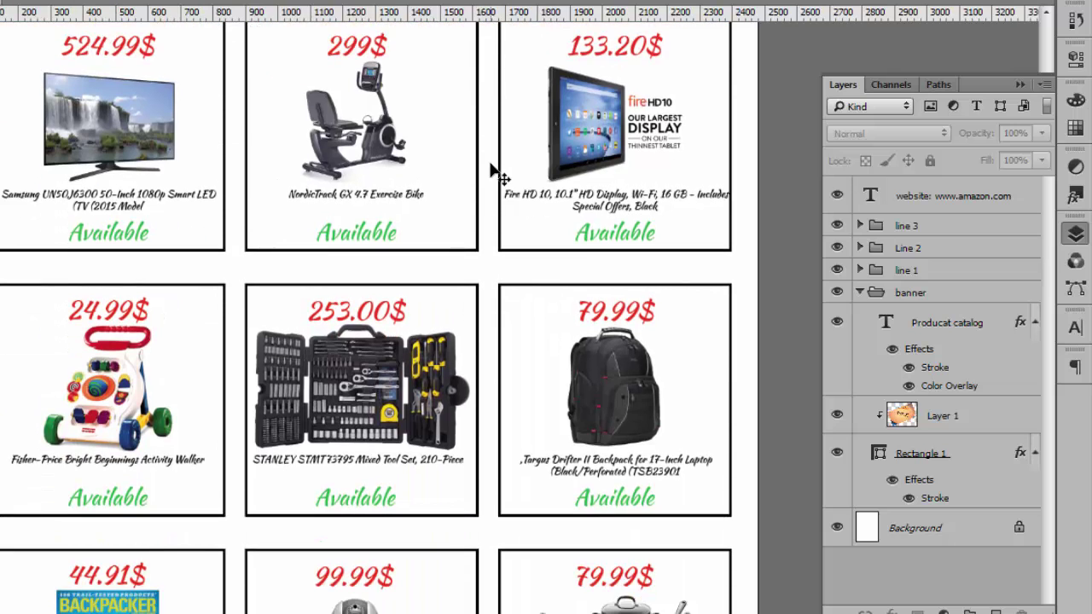
scroll(478, 213, down, 2)
scroll(460, 248, up, 1)
scroll(462, 263, up, 1)
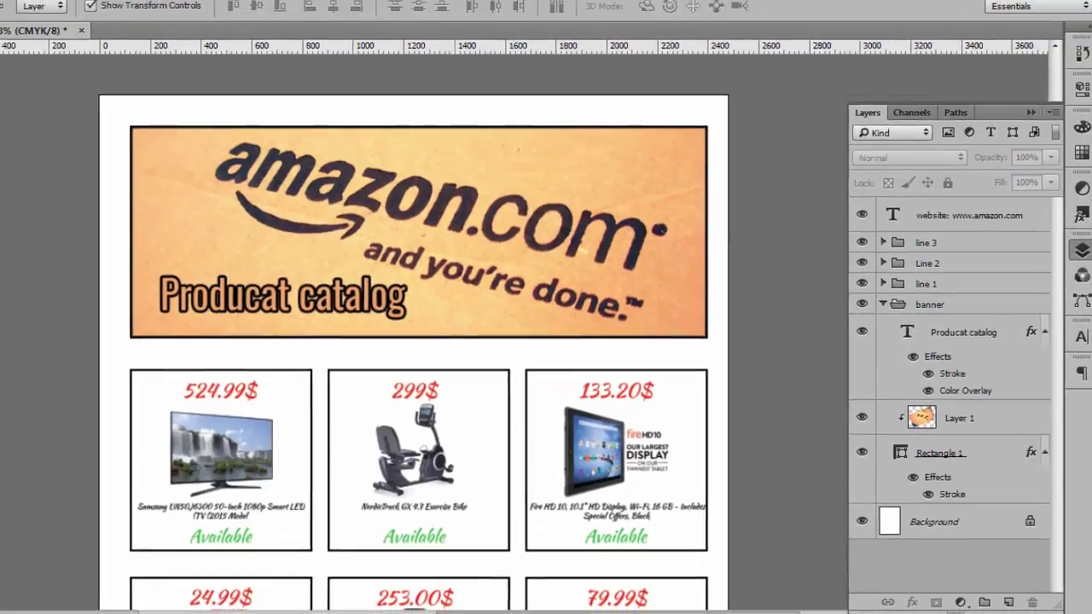
click(45, 22)
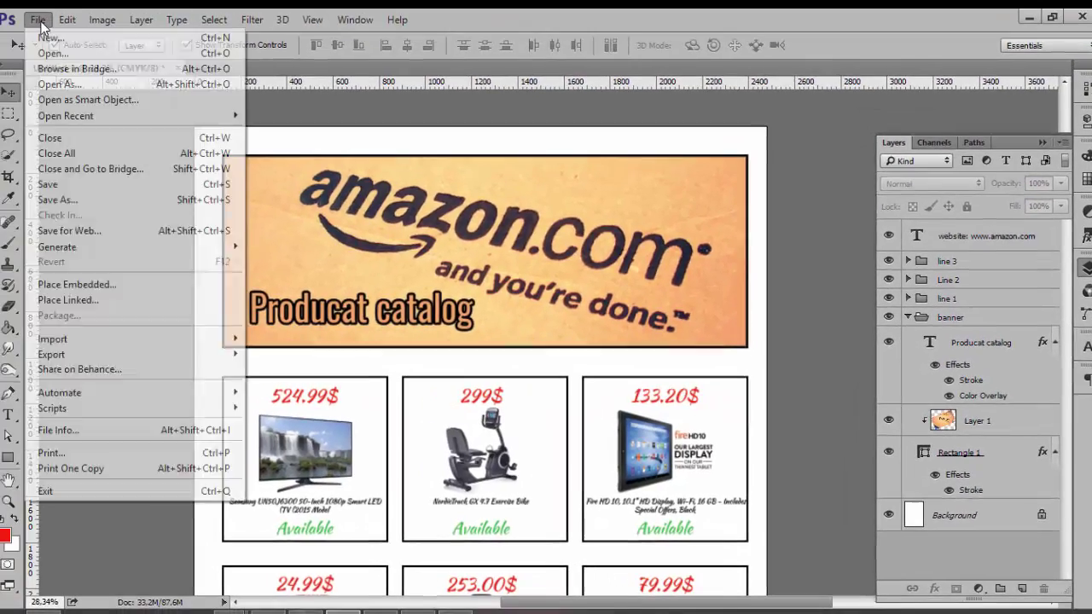
click(62, 41)
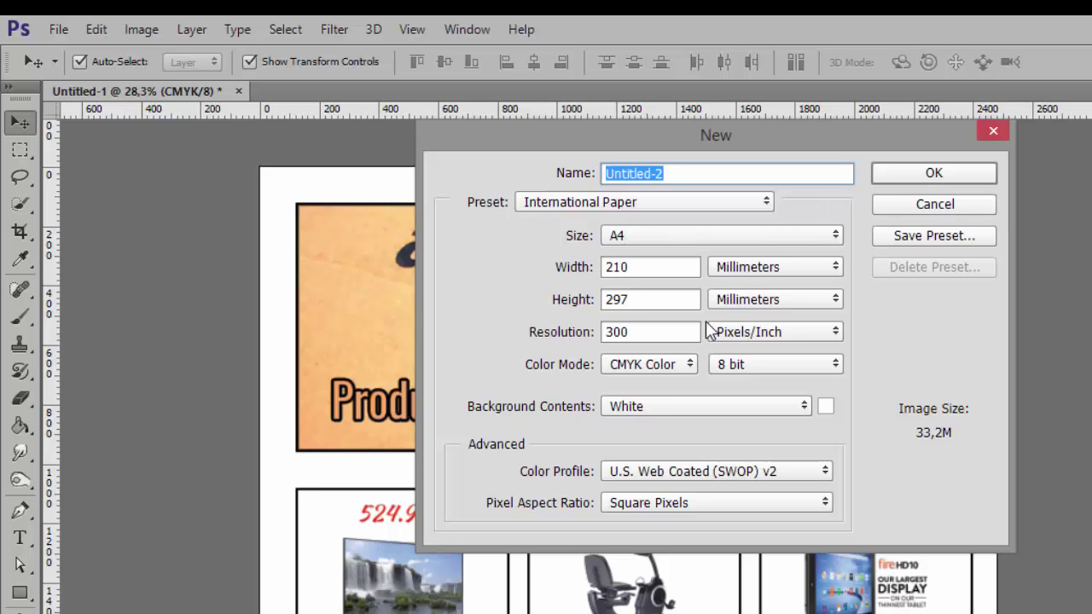
click(678, 367)
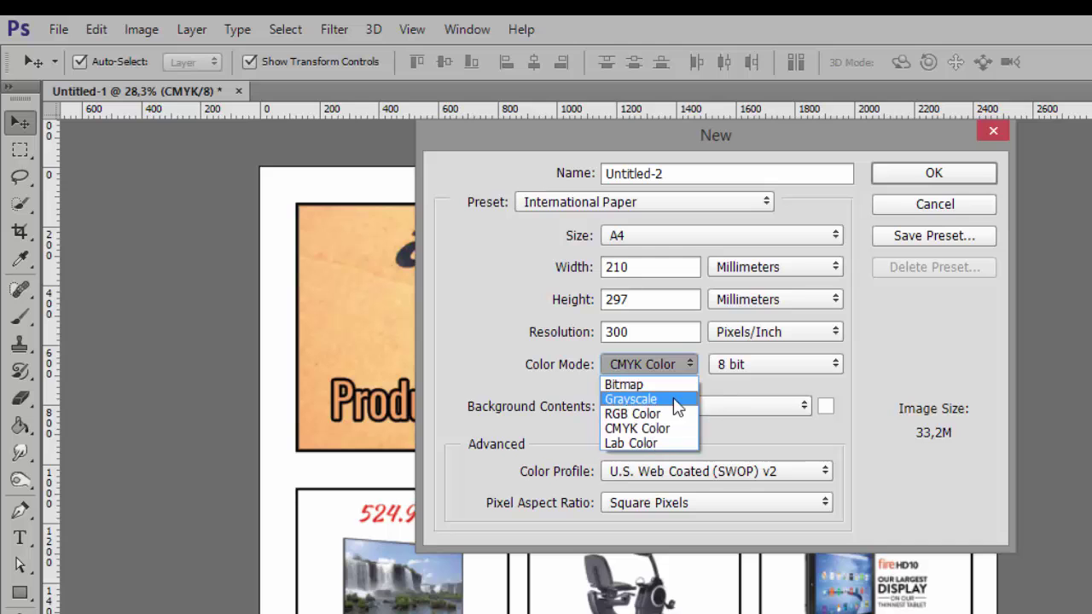
click(688, 363)
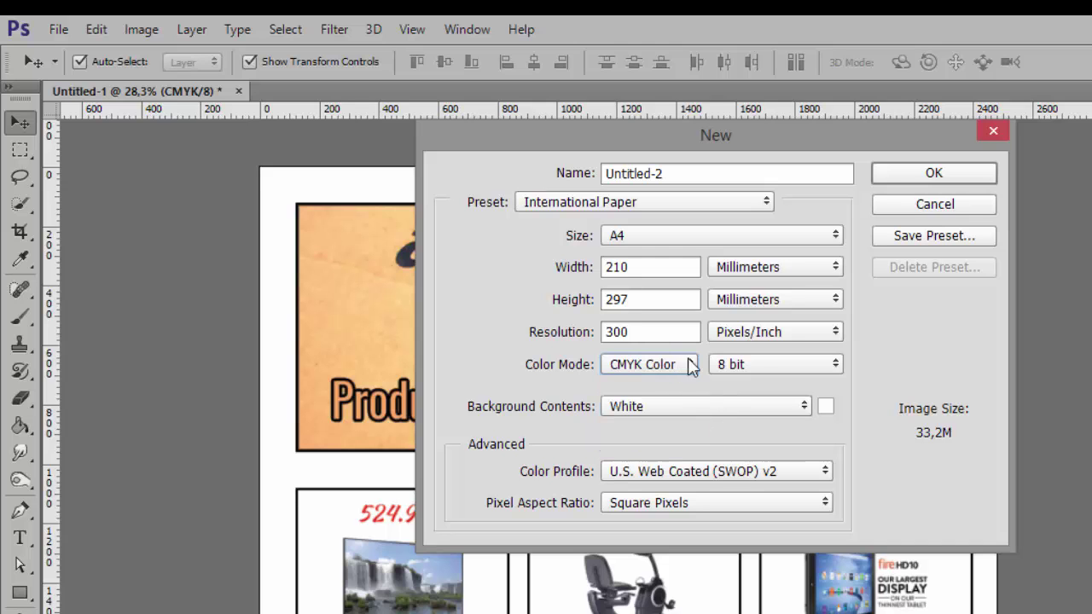
click(939, 175)
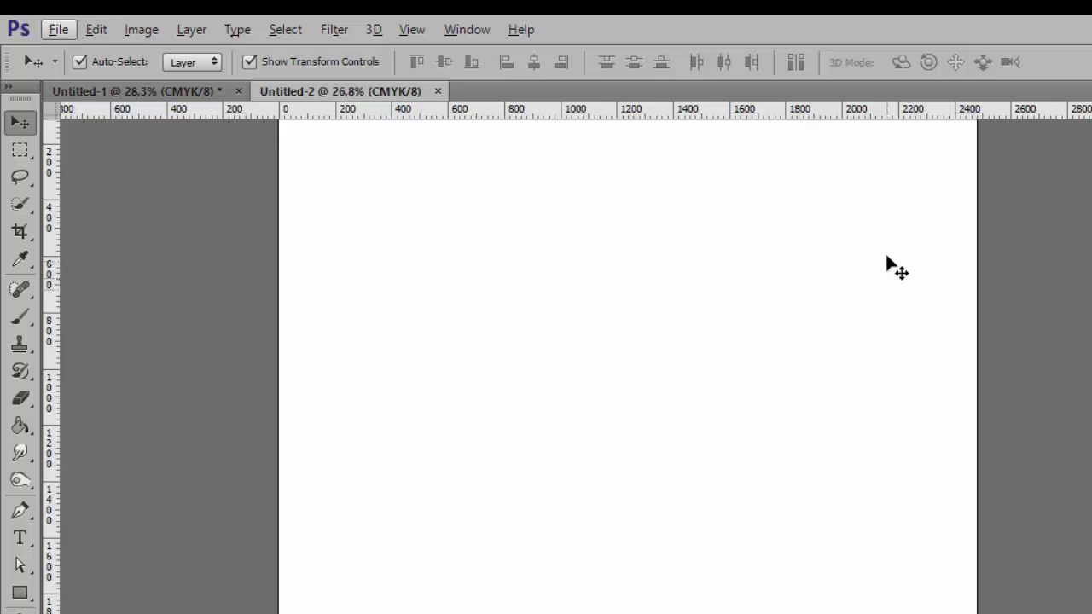
- Show the grid and set gridlines every 120 px with 1 subdivision in Preferences
click(422, 31)
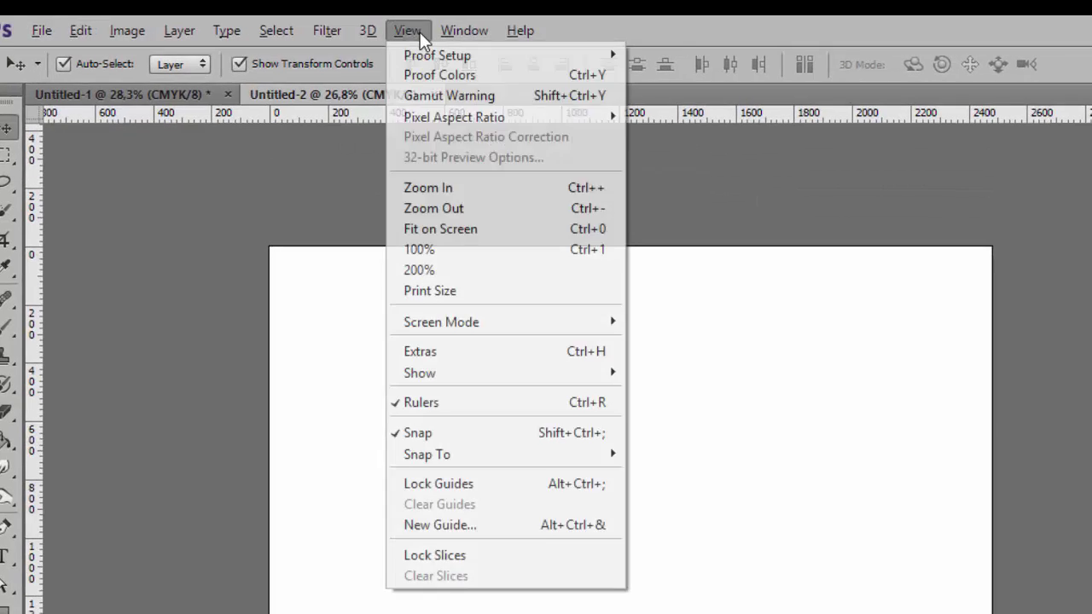
mouse_move(427, 407)
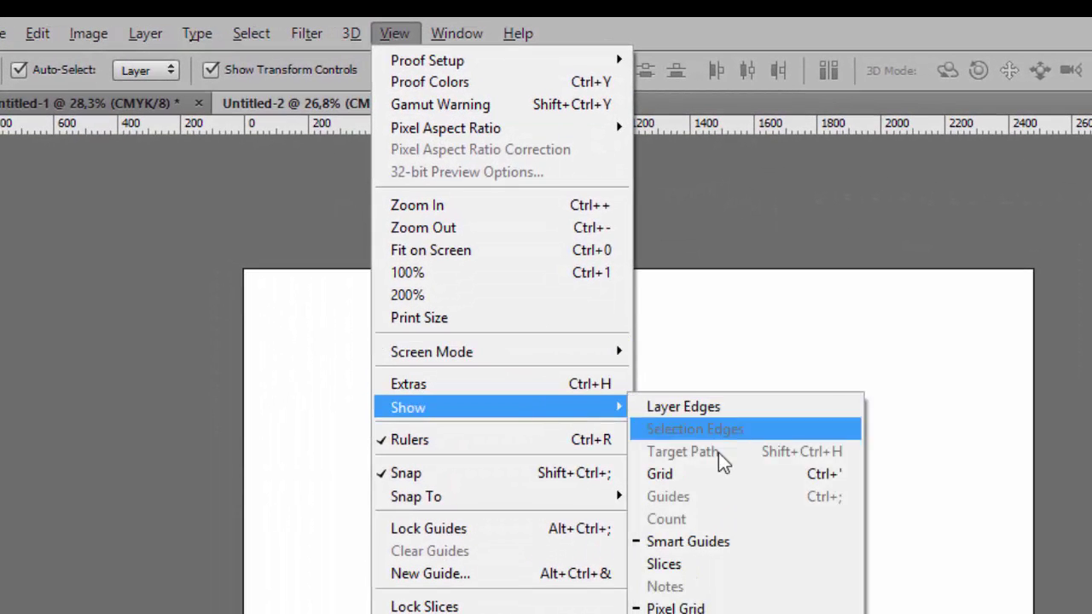
click(693, 484)
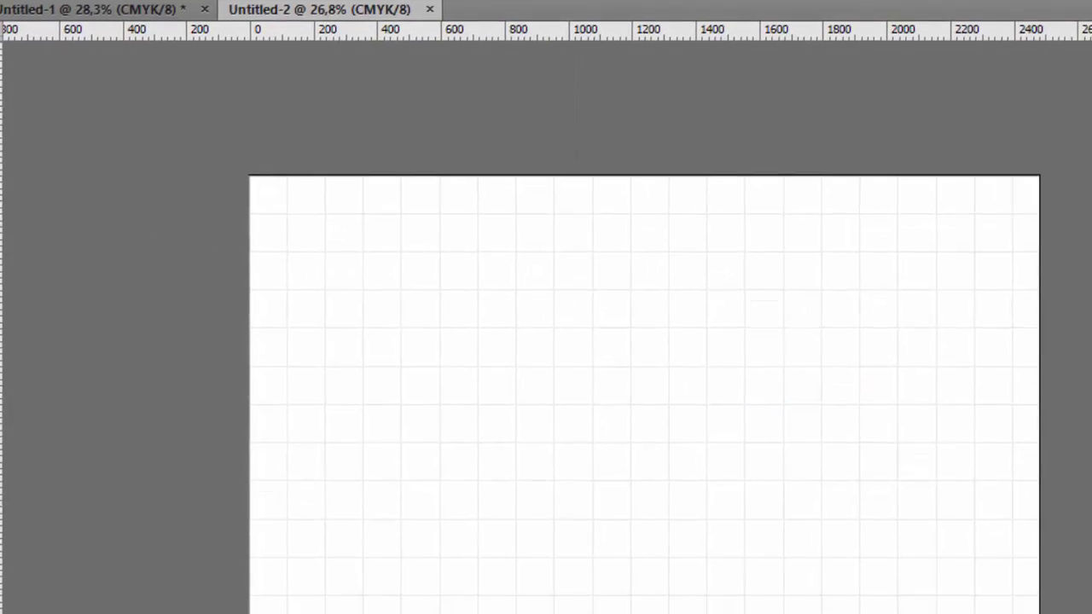
key(alt+e)
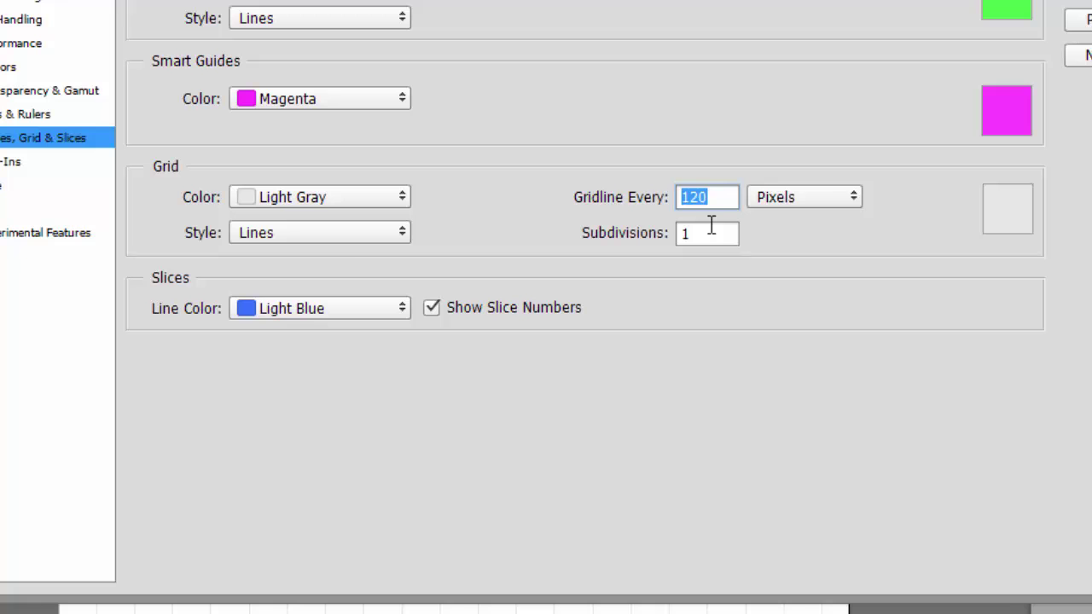
click(711, 226)
key(Return)
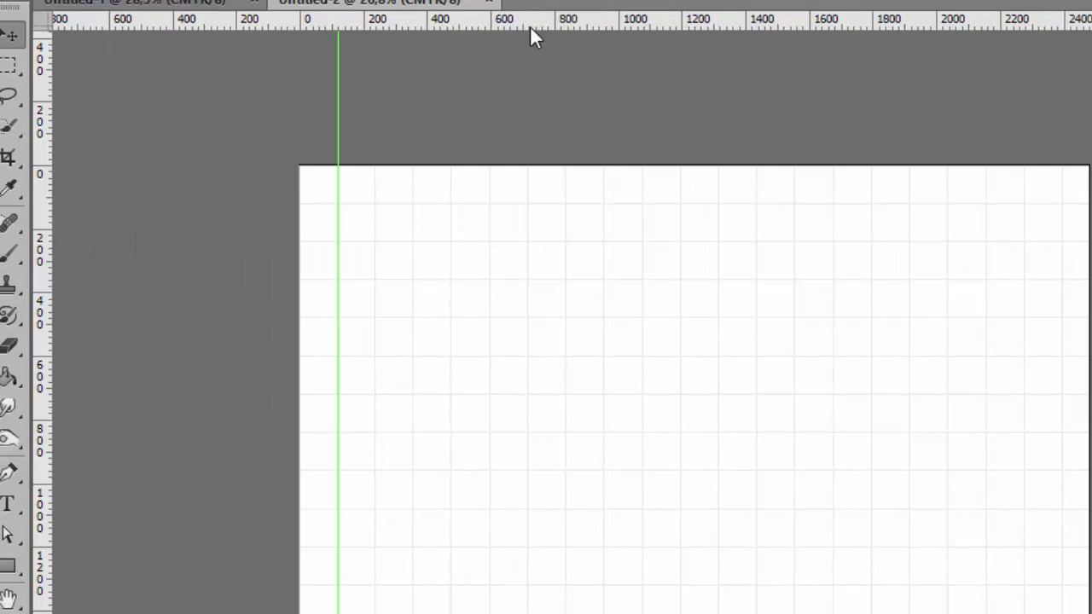
- Add a horizontal guide near the page top and a vertical guide near the right edge
drag(530, 25, 532, 203)
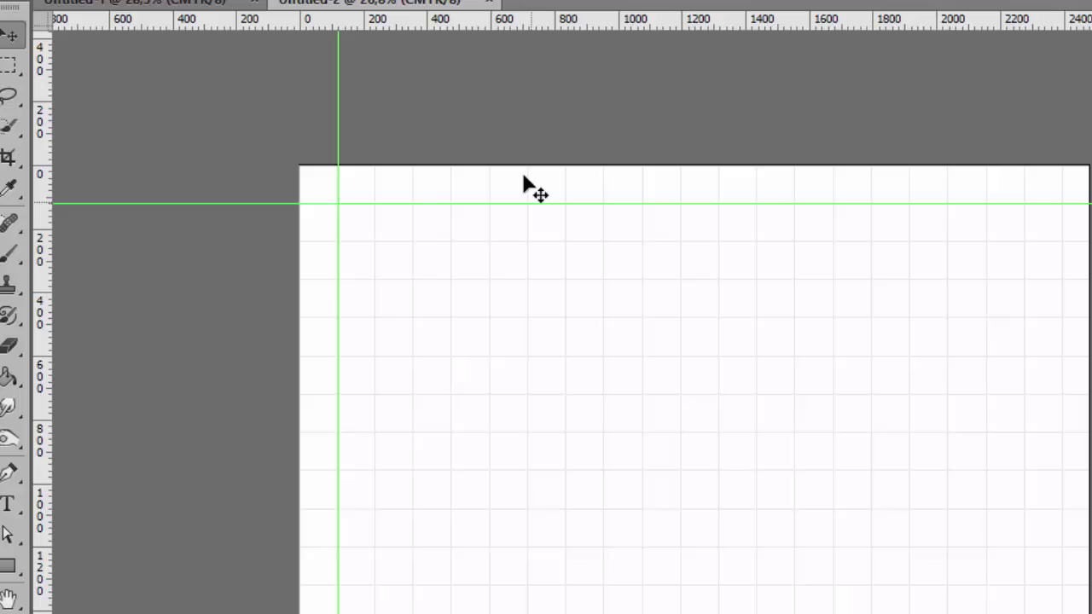
key(ctrl+r)
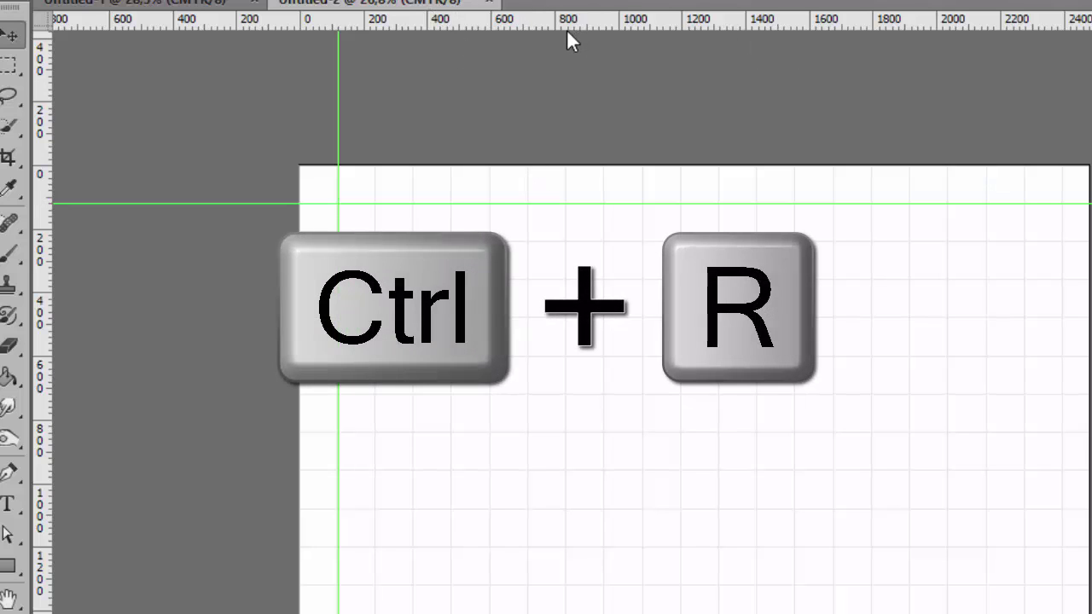
key(ctrl+r)
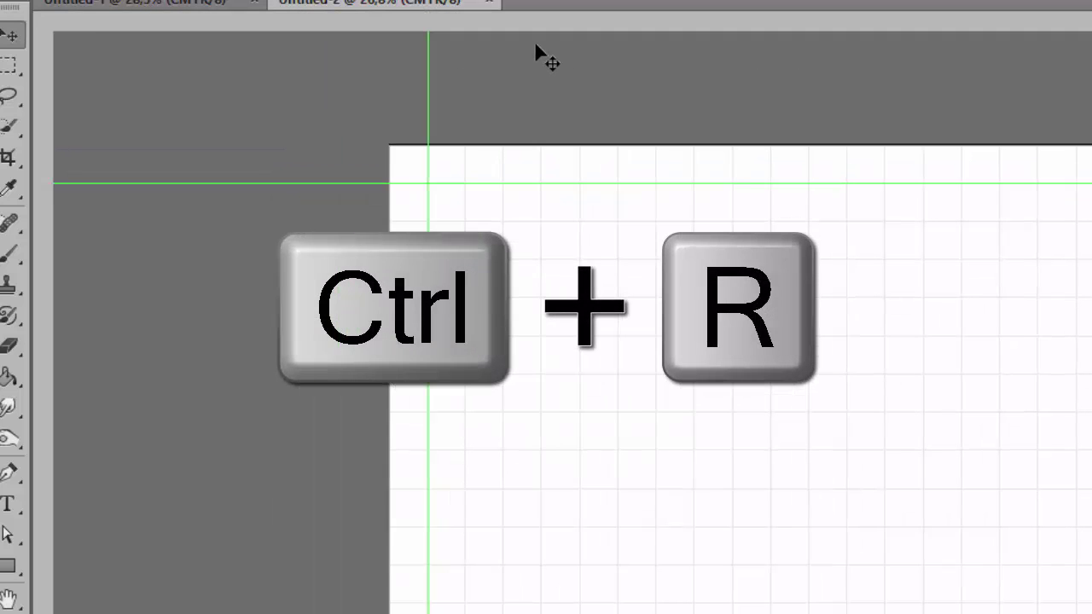
key(ctrl+r)
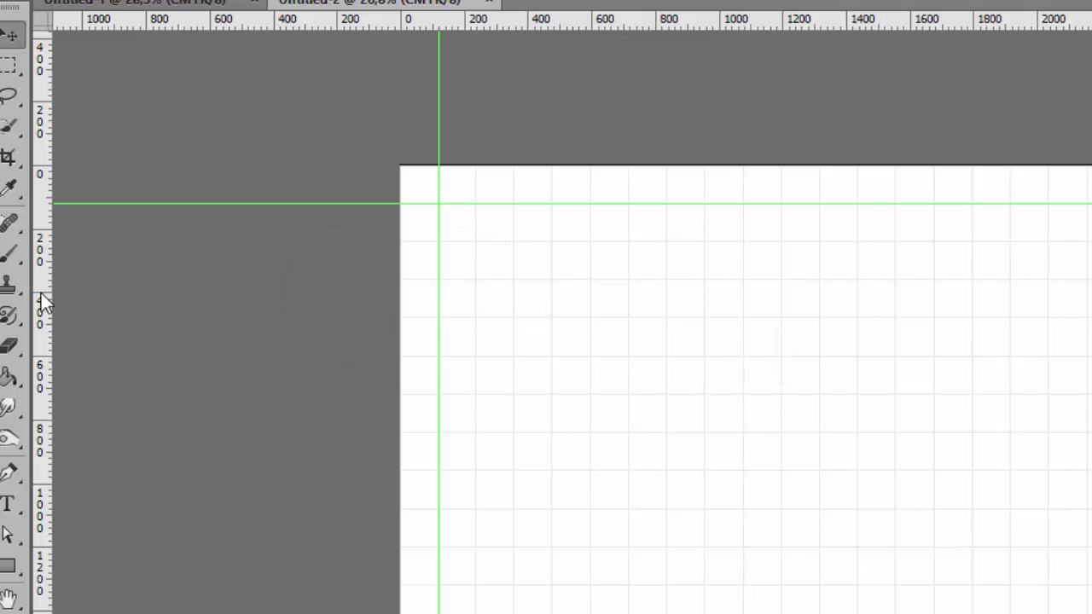
drag(50, 309, 1091, 299)
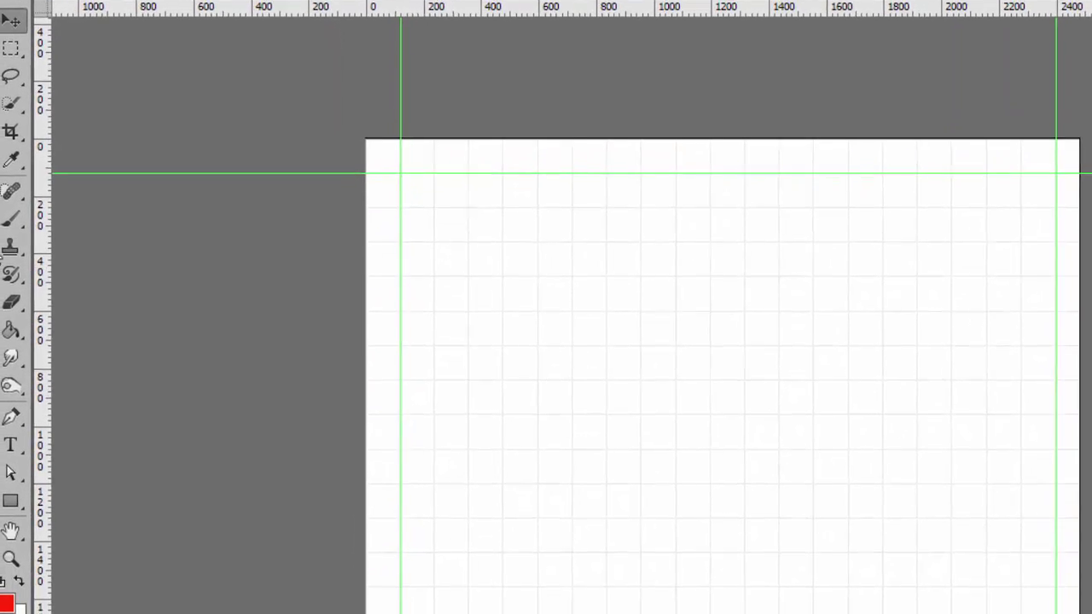
- Draw a dark red 2280×840 px rectangle shape from the top-left guide intersection to the right guide
click(12, 580)
drag(1003, 400, 1047, 497)
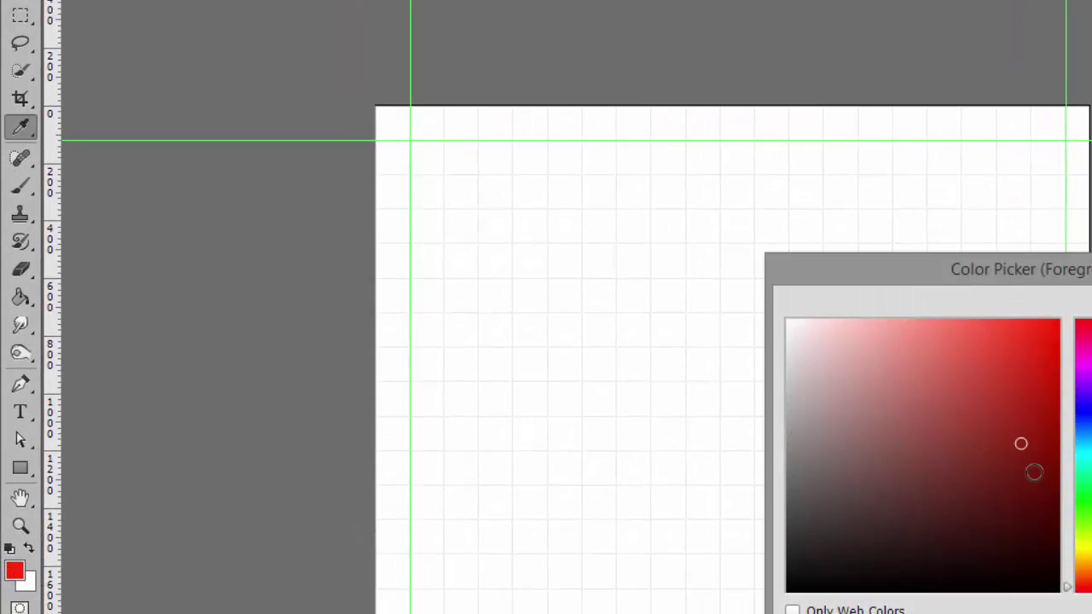
key(Return)
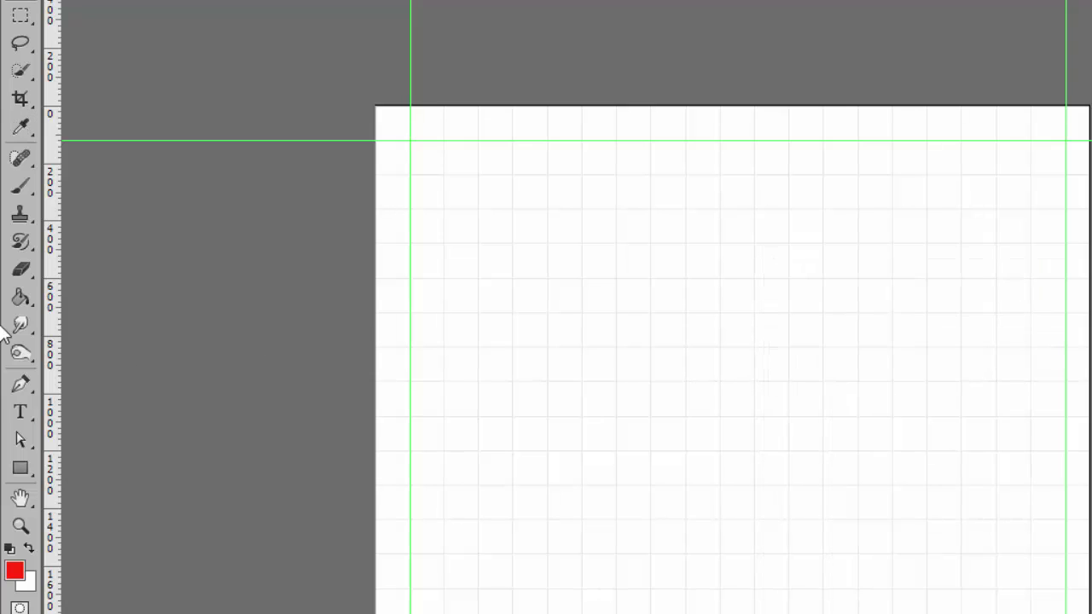
click(24, 468)
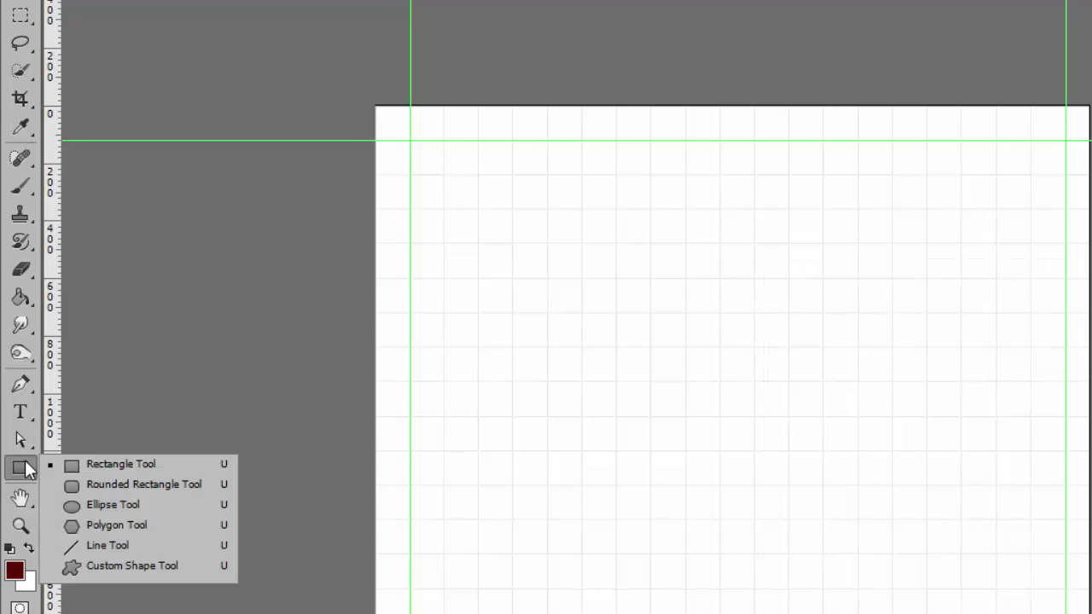
click(148, 463)
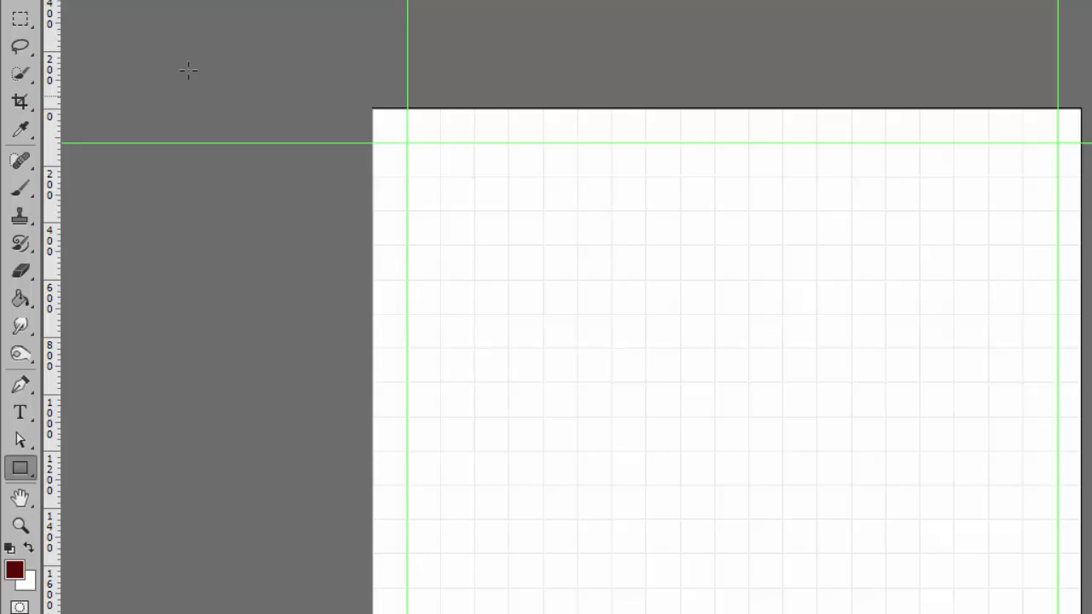
click(153, 8)
click(134, 31)
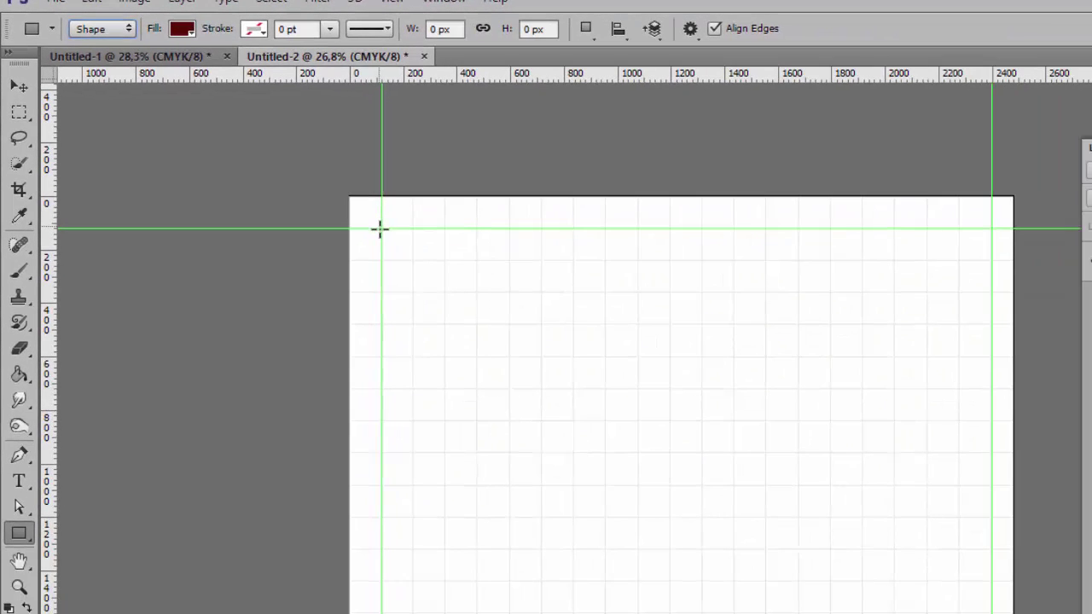
drag(382, 228, 989, 456)
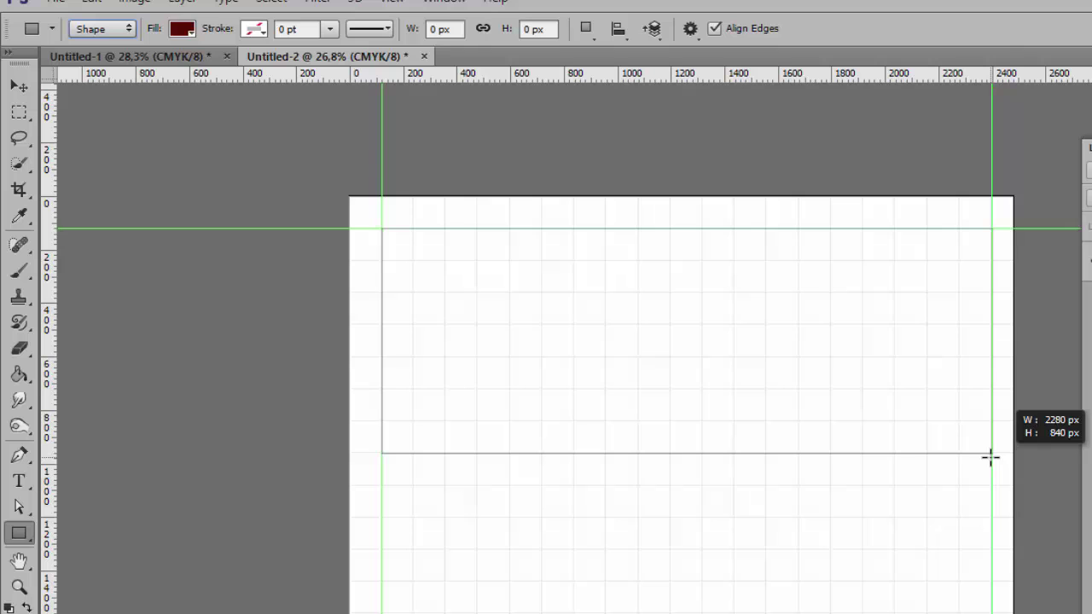
drag(990, 457, 990, 456)
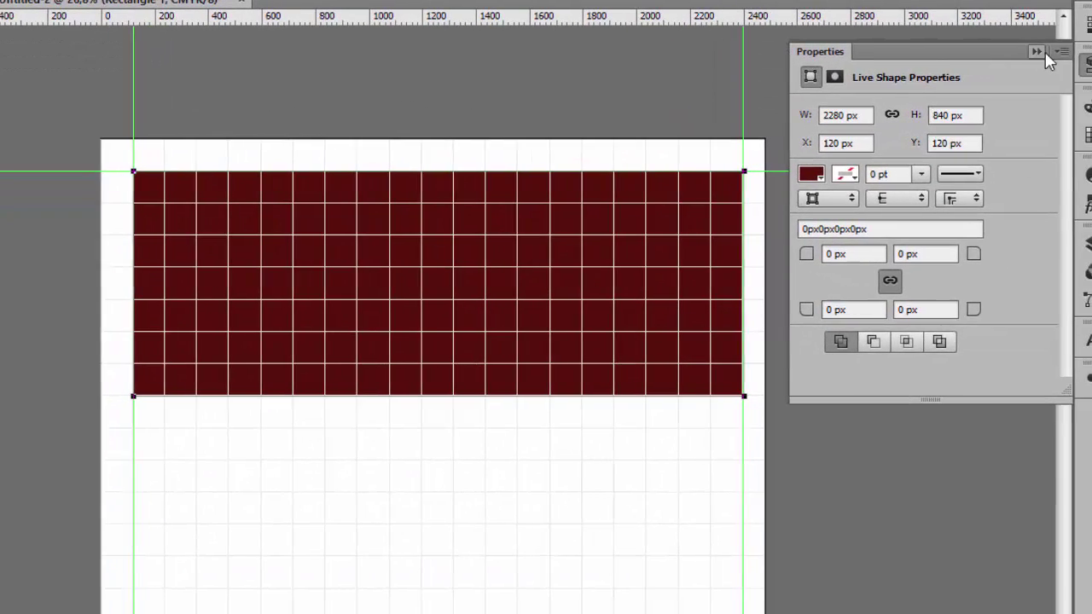
- Give Rectangle 1 a 10 px black Stroke layer style with Position set to Inside
click(1037, 52)
click(1075, 243)
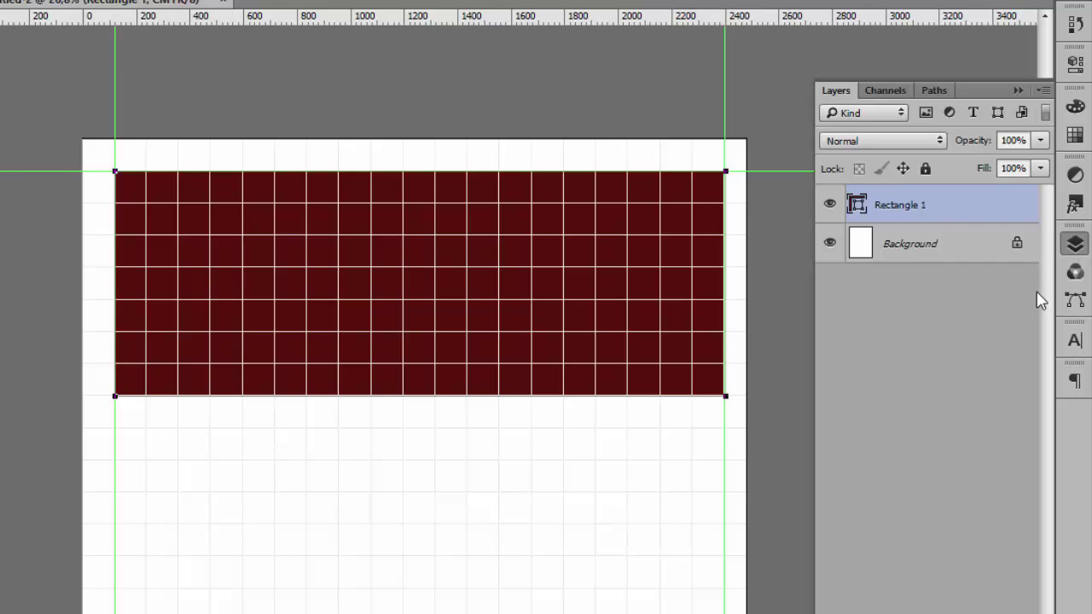
double_click(975, 212)
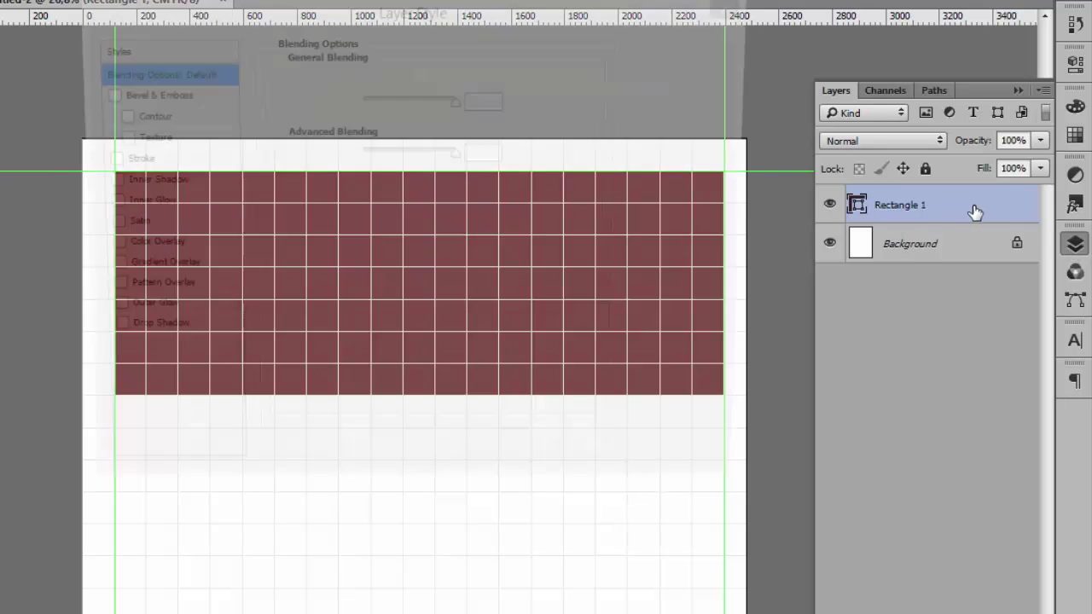
click(108, 161)
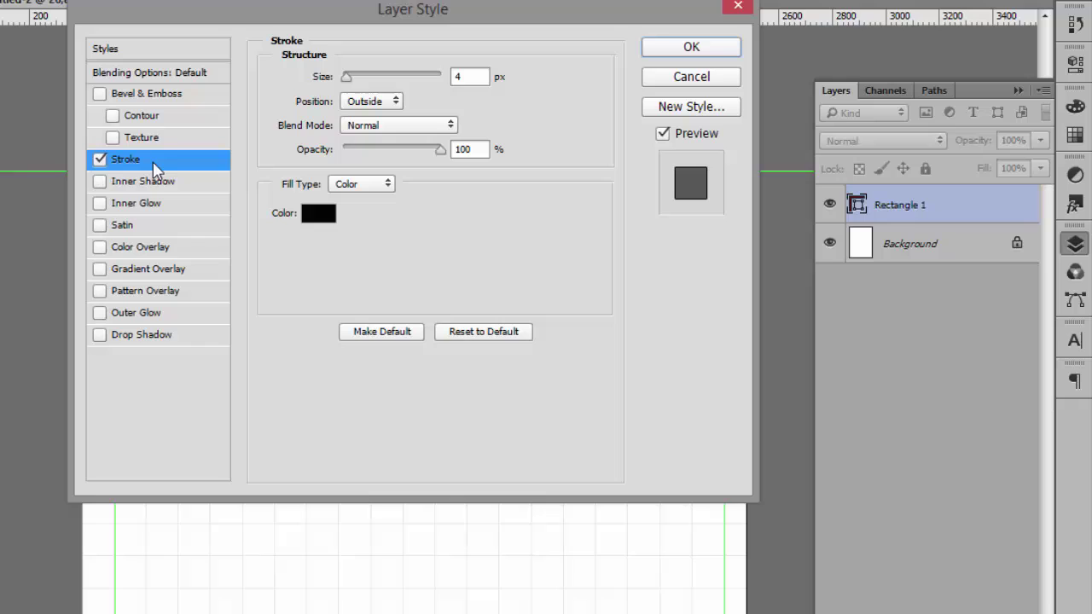
double_click(461, 76)
key(Up)
key(Up)
key(Up)
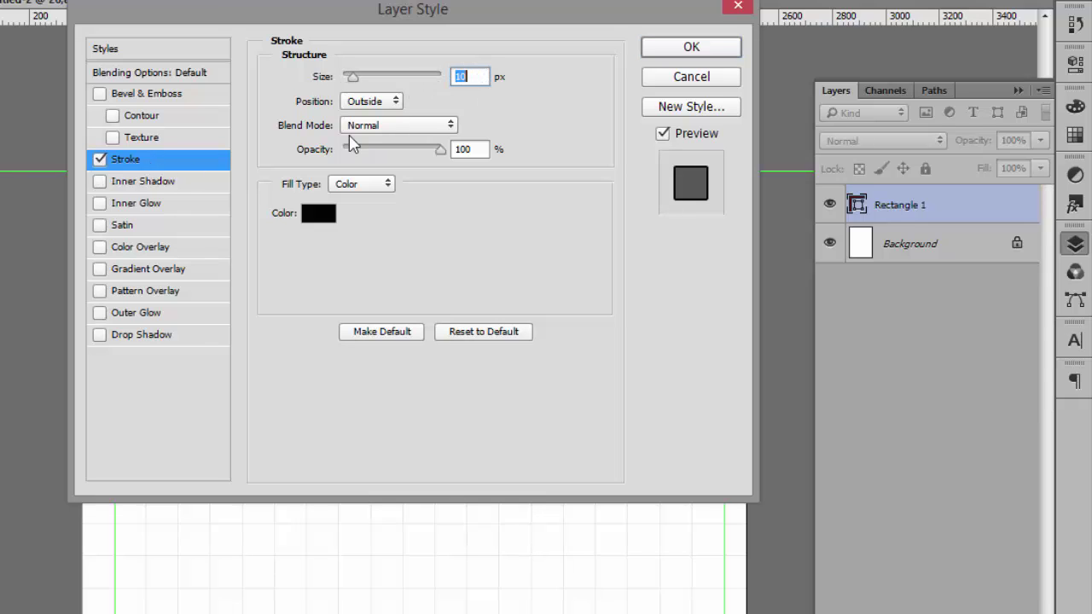
click(369, 101)
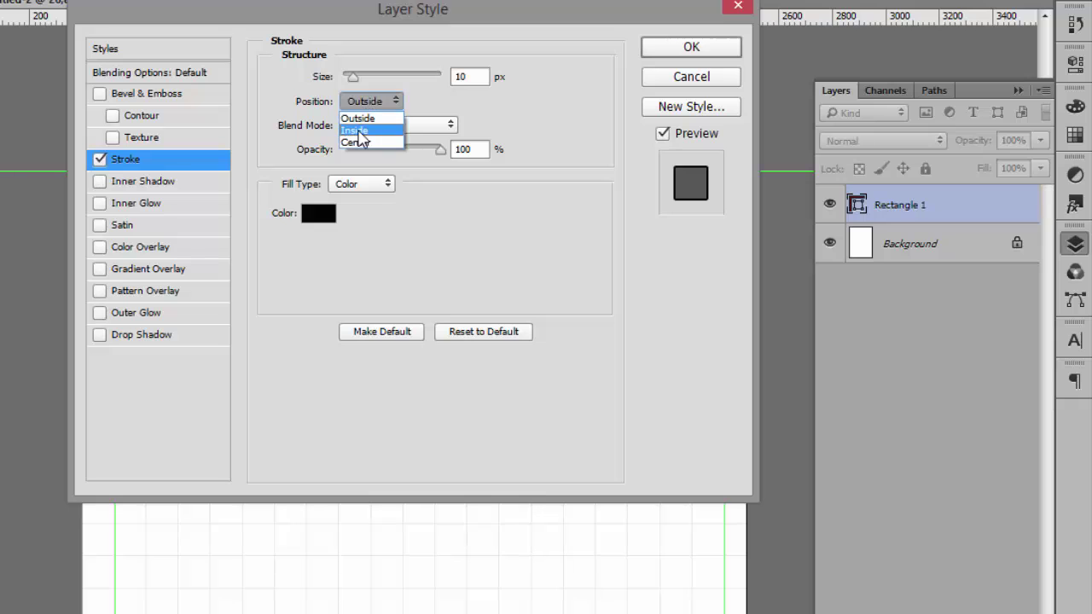
click(358, 131)
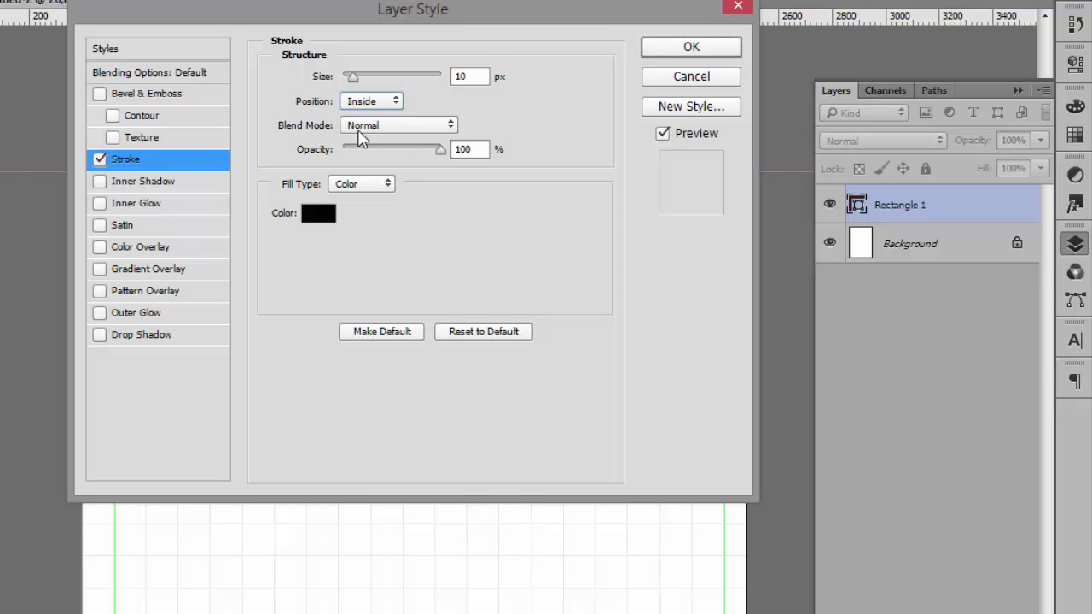
click(663, 49)
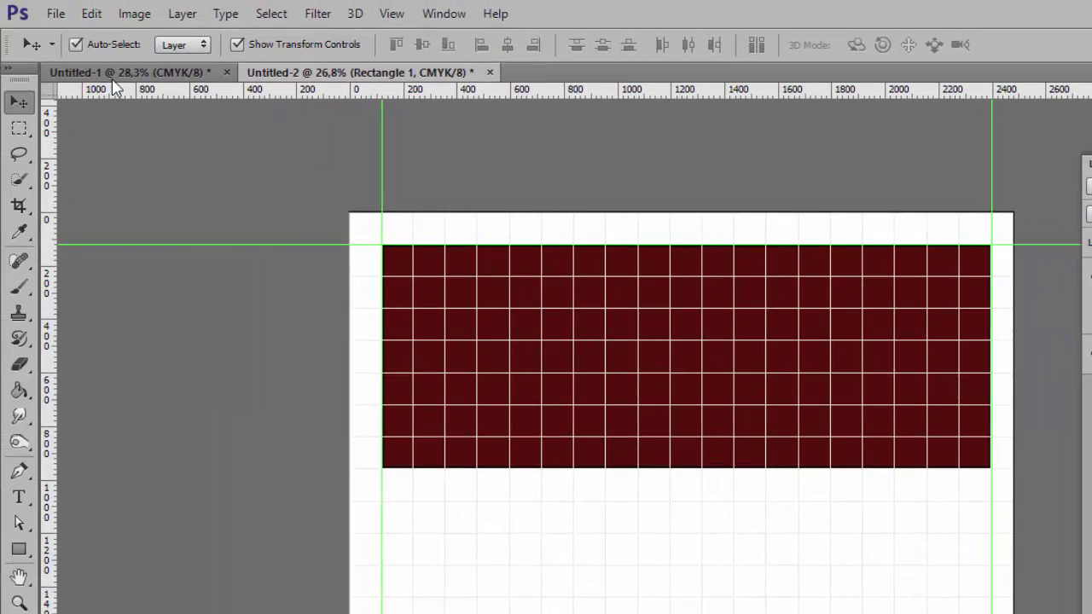
- Open amazon-box-1920.jpg from Downloads, drag it into Untitled-2, and close its original window
click(56, 14)
click(51, 54)
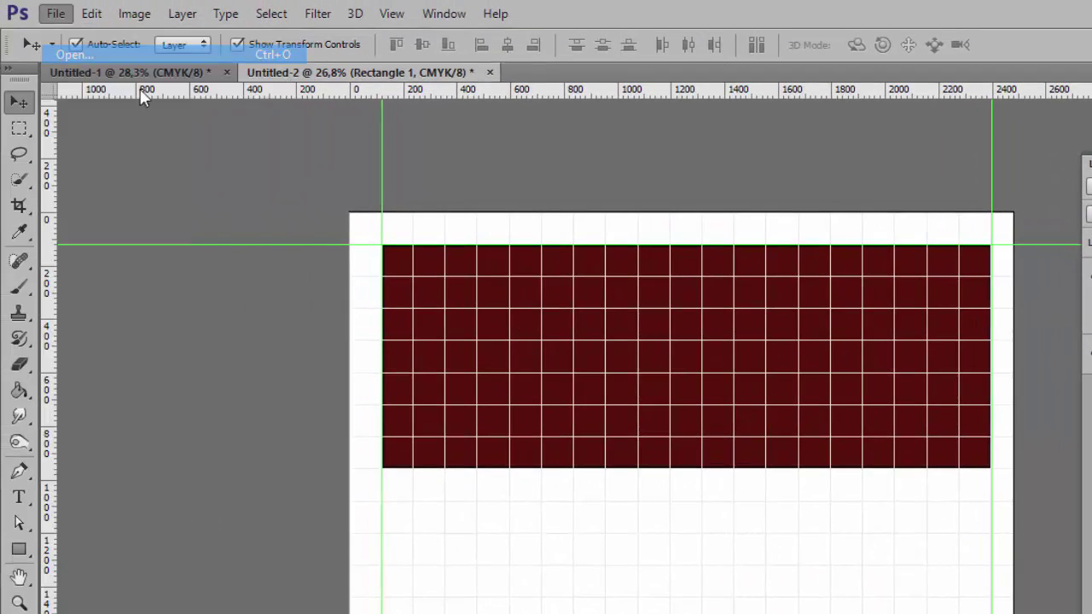
click(85, 348)
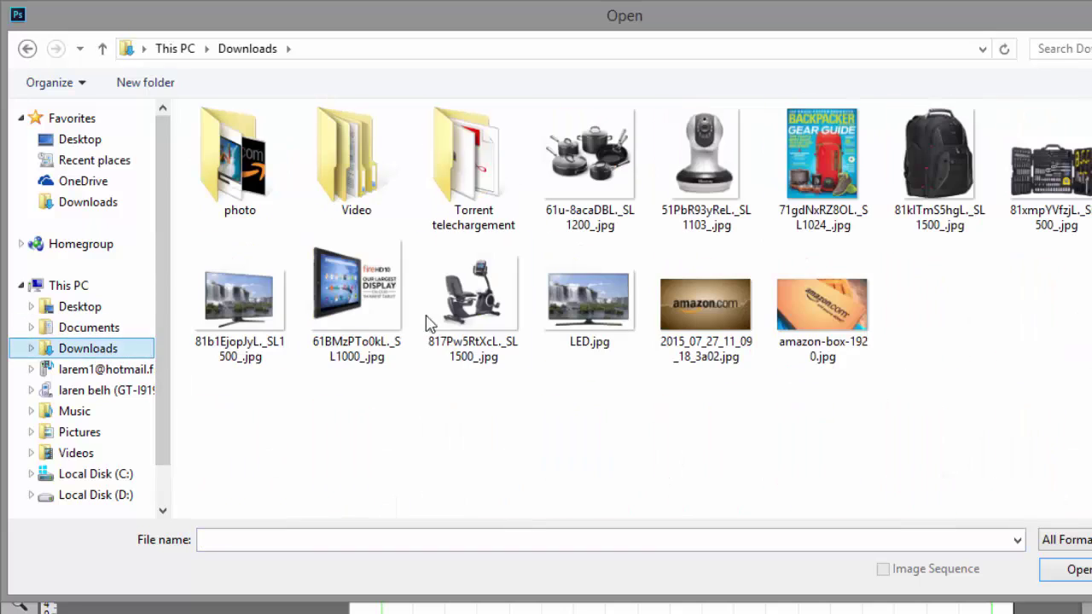
double_click(824, 308)
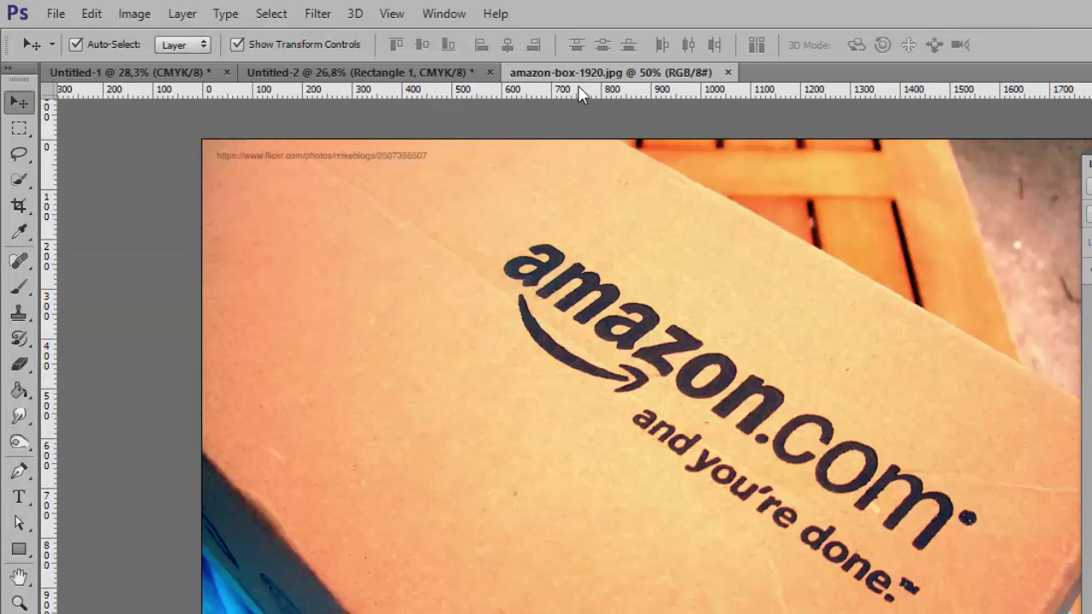
mouse_move(598, 71)
mouse_down()
mouse_move(683, 384)
mouse_move(532, 317)
mouse_up()
click(532, 310)
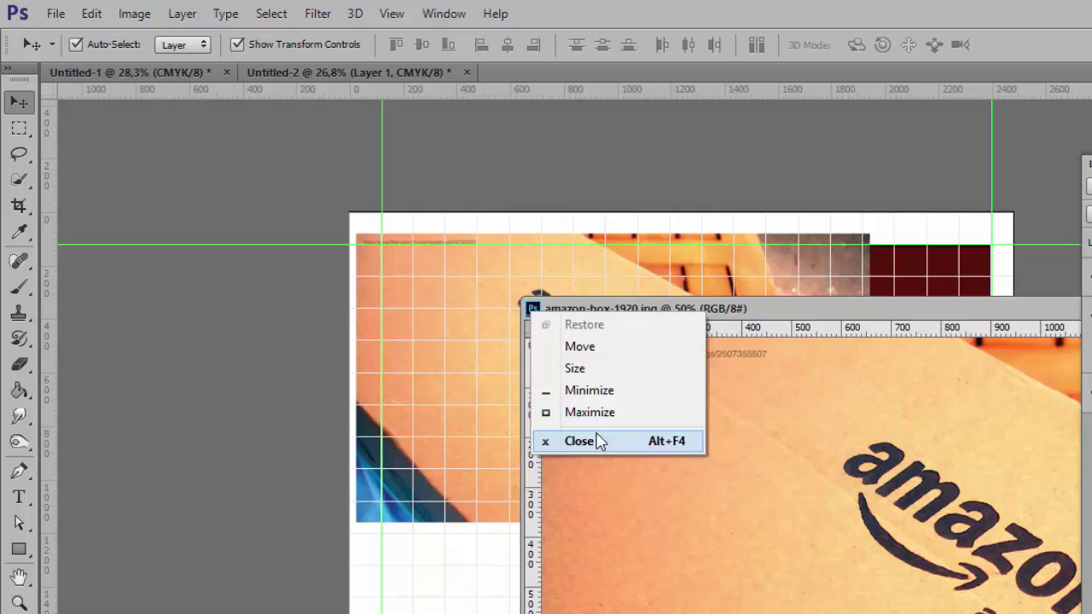
click(578, 439)
- Enlarge the amazon box photo, rotate it about 16°, and position it over the banner
key(ctrl+t)
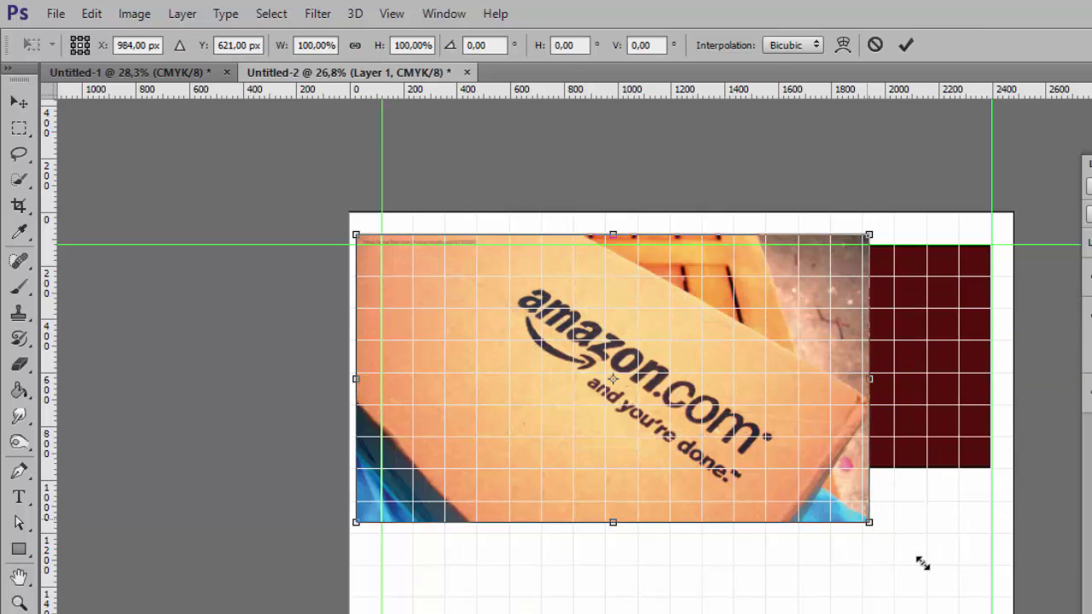
drag(923, 563, 951, 573)
mouse_move(841, 537)
mouse_down()
mouse_move(884, 504)
mouse_move(815, 503)
mouse_up()
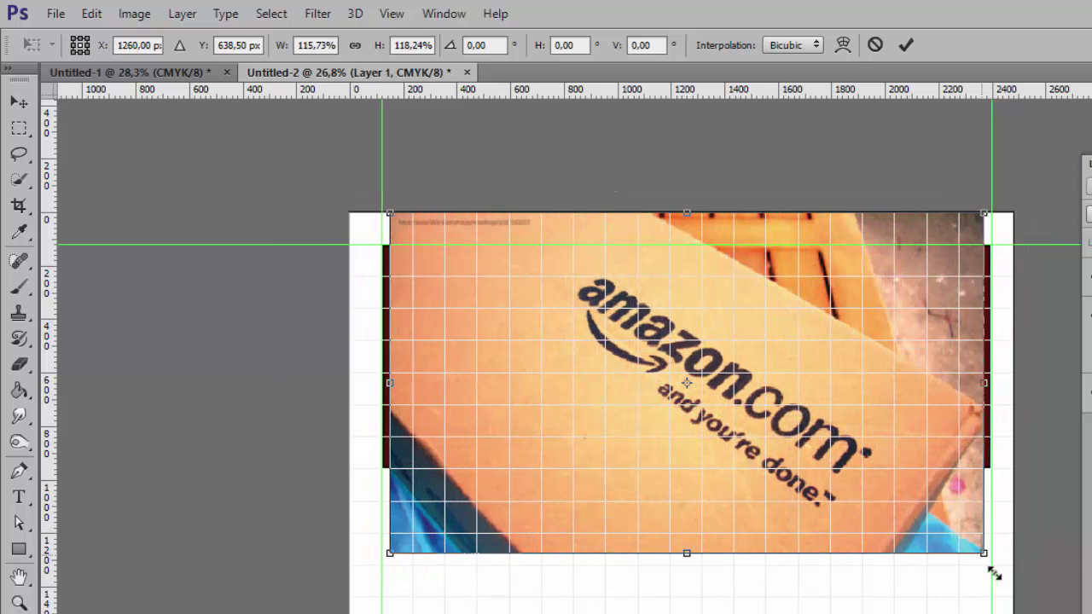
mouse_move(994, 574)
mouse_down()
mouse_move(1001, 580)
mouse_move(1066, 495)
mouse_up()
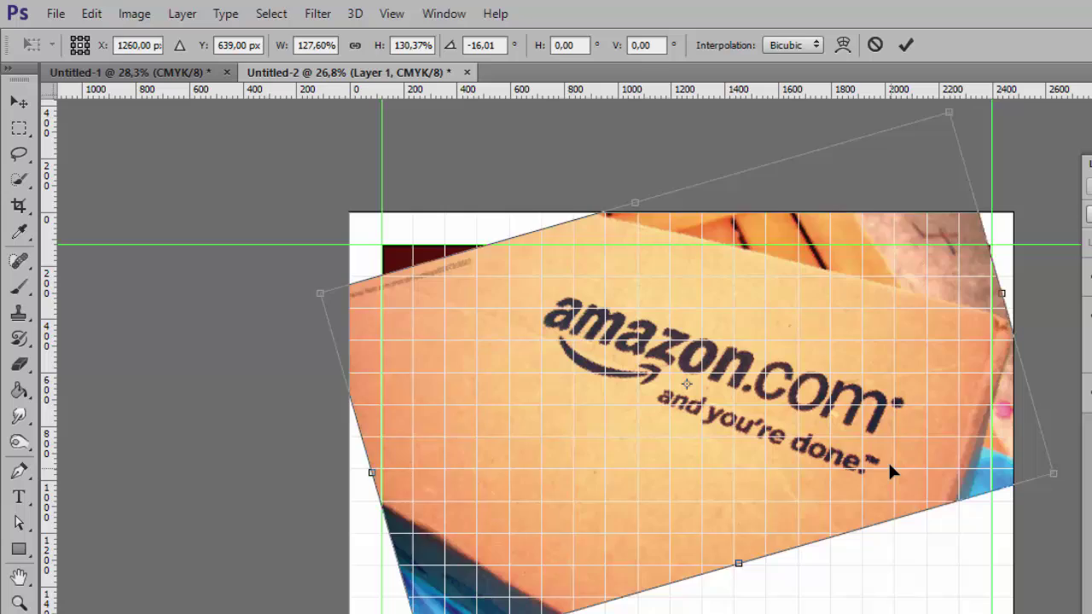
drag(890, 466, 893, 439)
key(v)
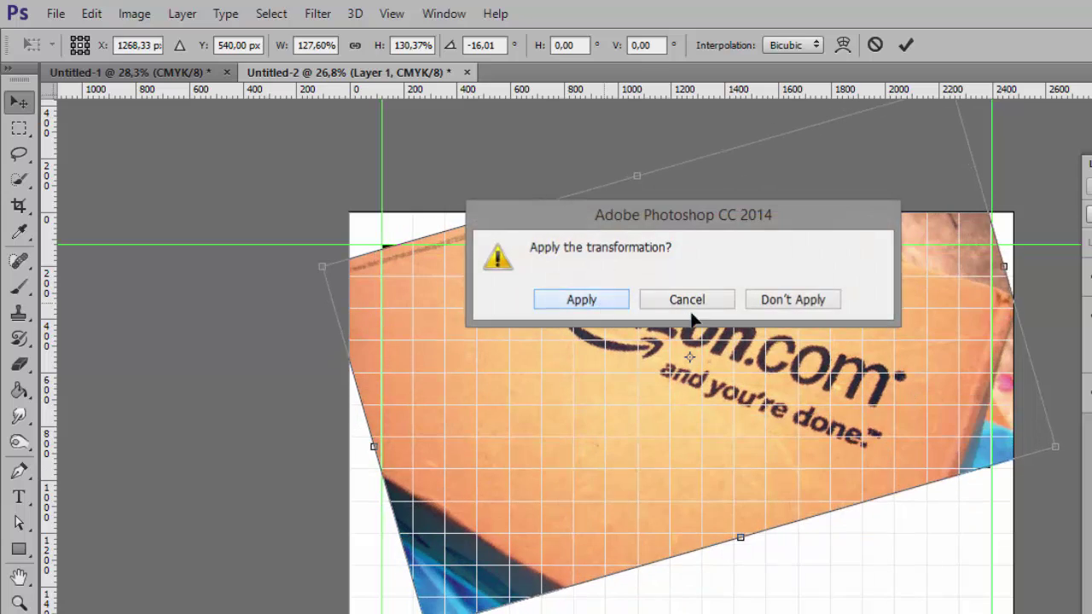
click(690, 306)
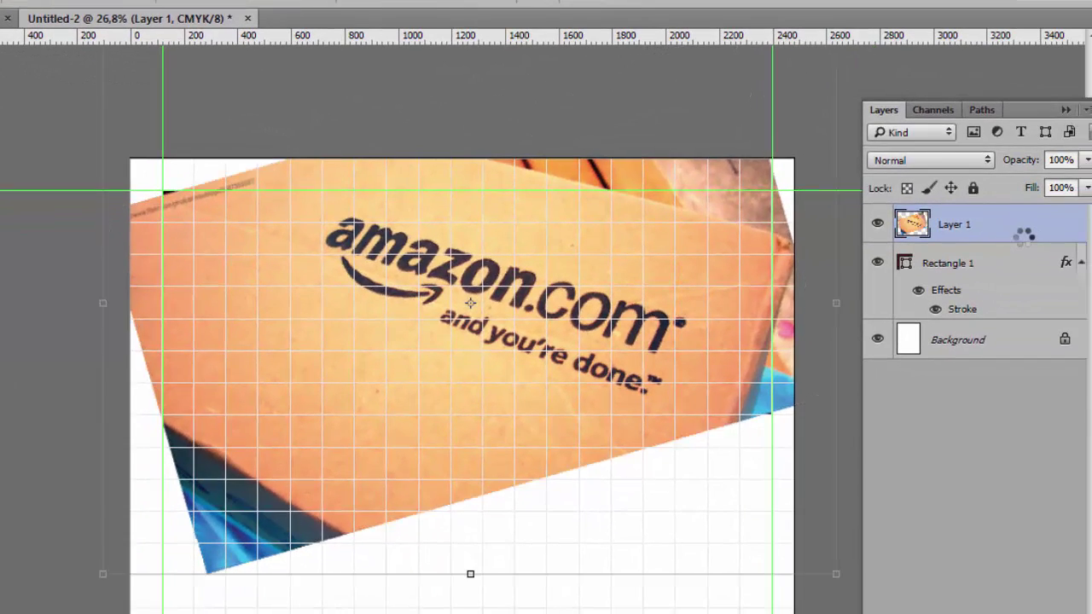
- Clip the amazon box photo to the banner rectangle and shift it down slightly
right_click(1020, 238)
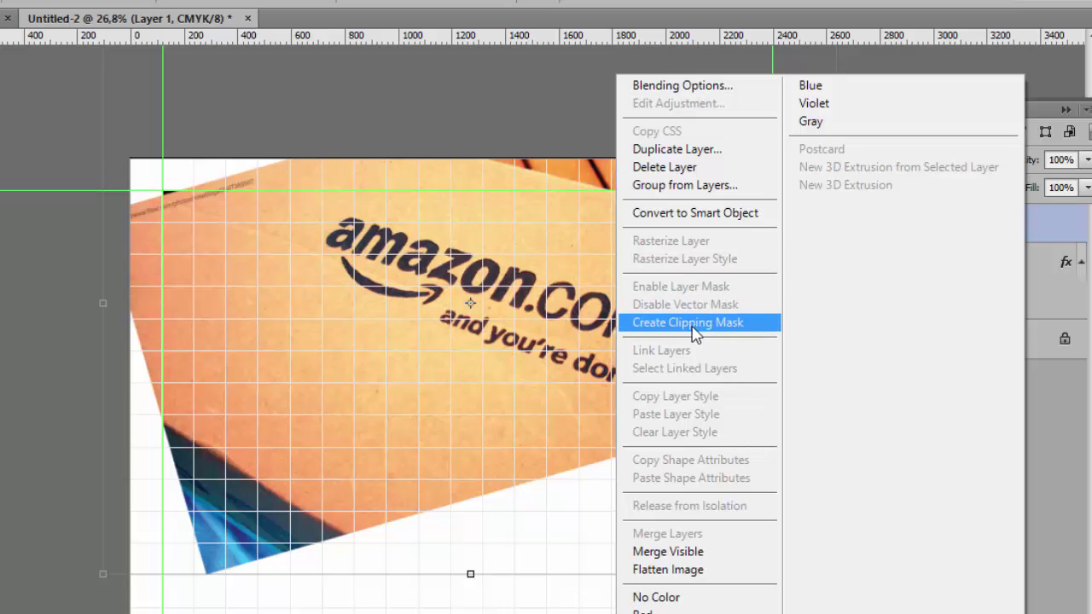
click(694, 323)
mouse_move(700, 310)
mouse_down()
mouse_move(706, 331)
mouse_move(707, 322)
mouse_up()
key(ctrl+t)
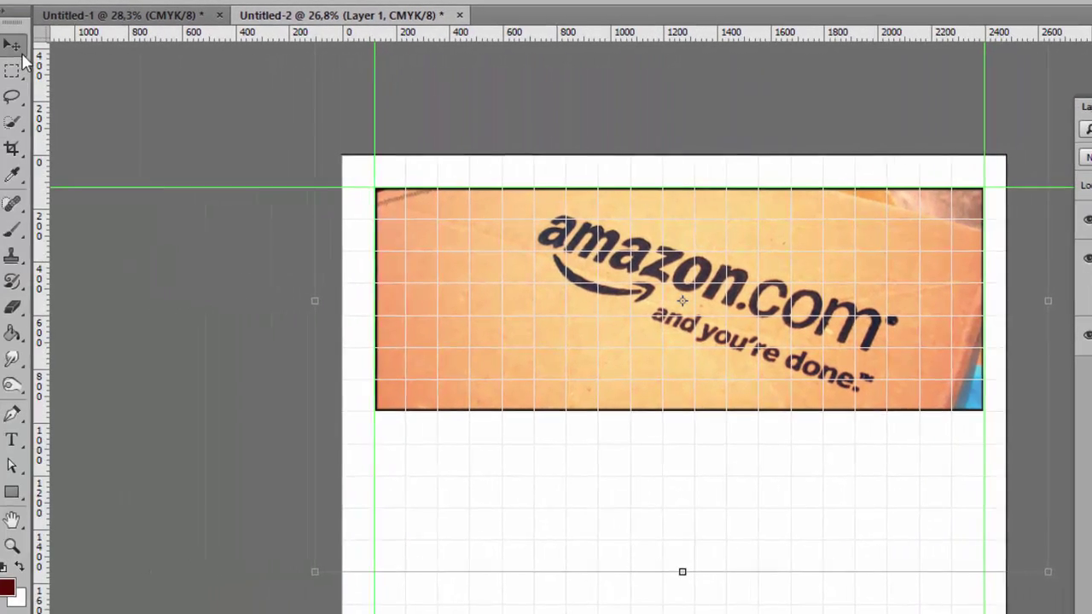
- Type the title 'Product Catalog' and move it onto the photo's lower left
click(11, 440)
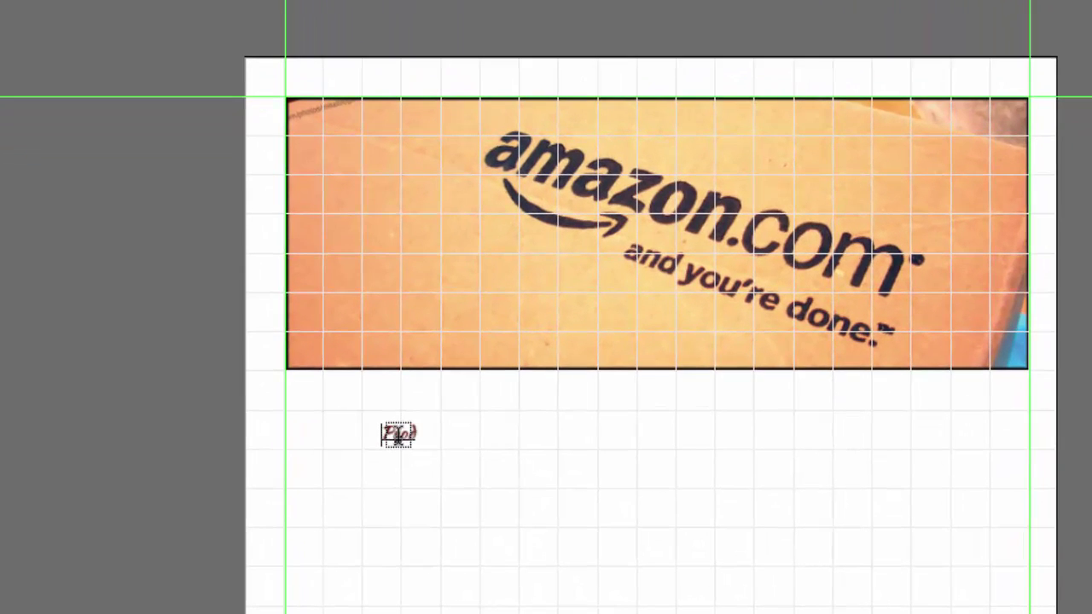
text(uct C)
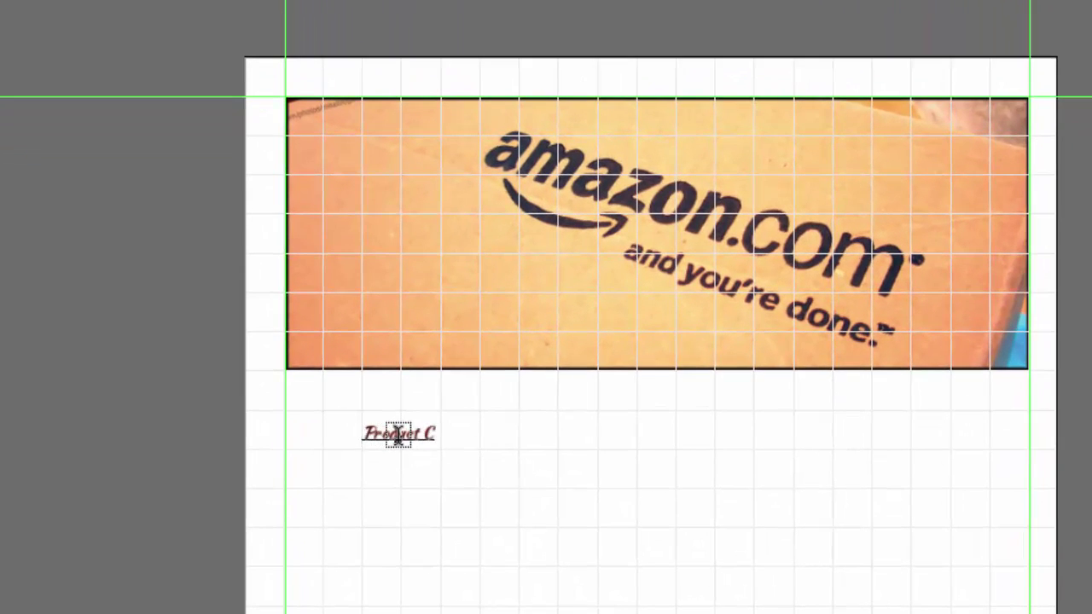
text(atalo)
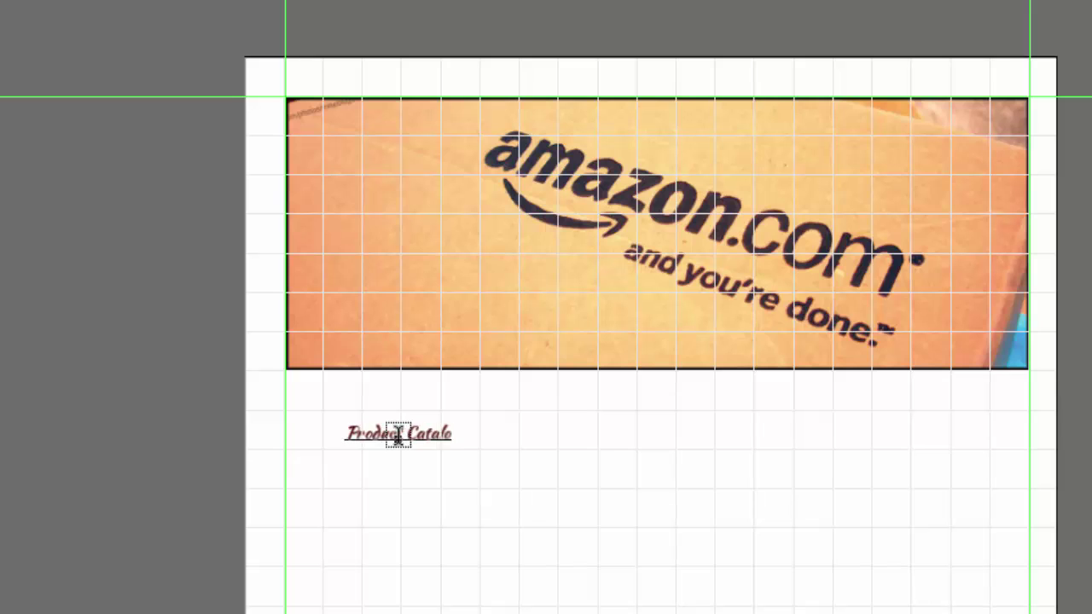
text(g)
key(Escape)
double_click(409, 450)
mouse_move(408, 451)
mouse_down()
mouse_move(378, 424)
mouse_move(371, 434)
mouse_up()
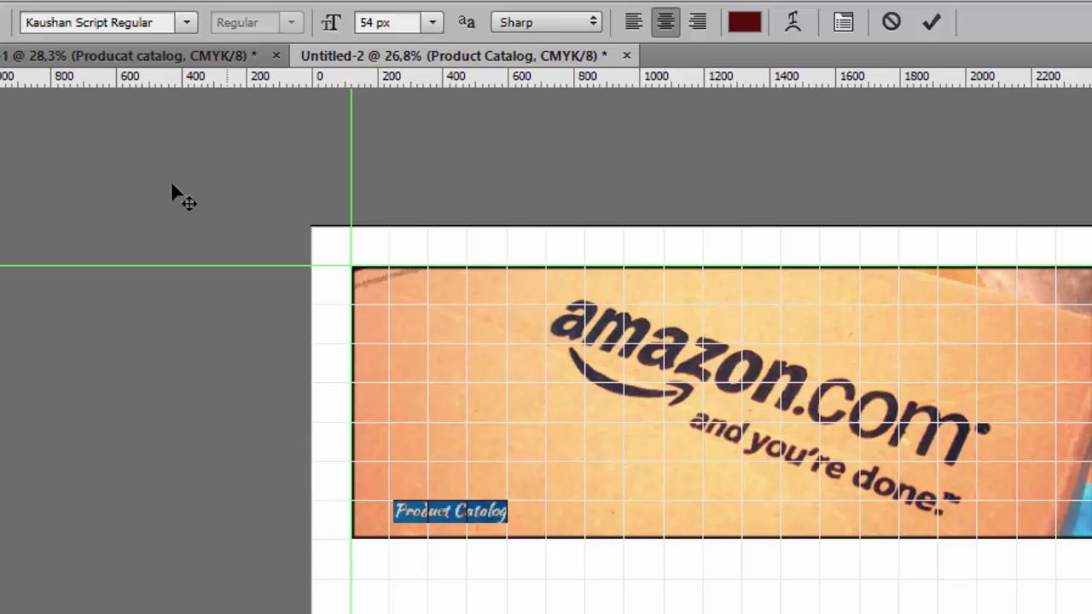
- Set the title to Oswald Regular at 124 px and reposition it near the banner's lower left
click(121, 23)
text(o)
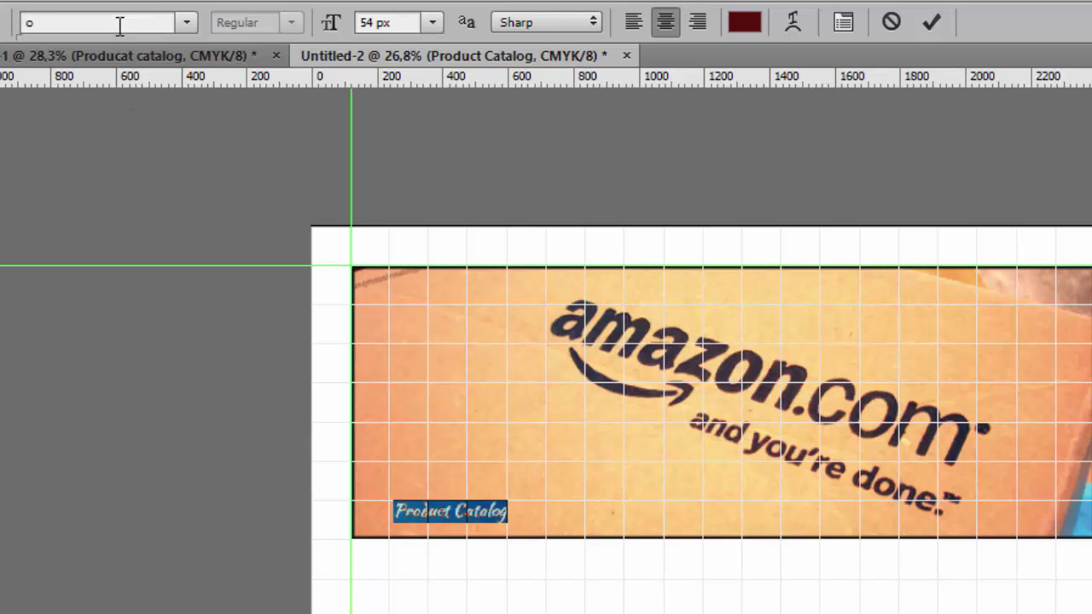
text(w)
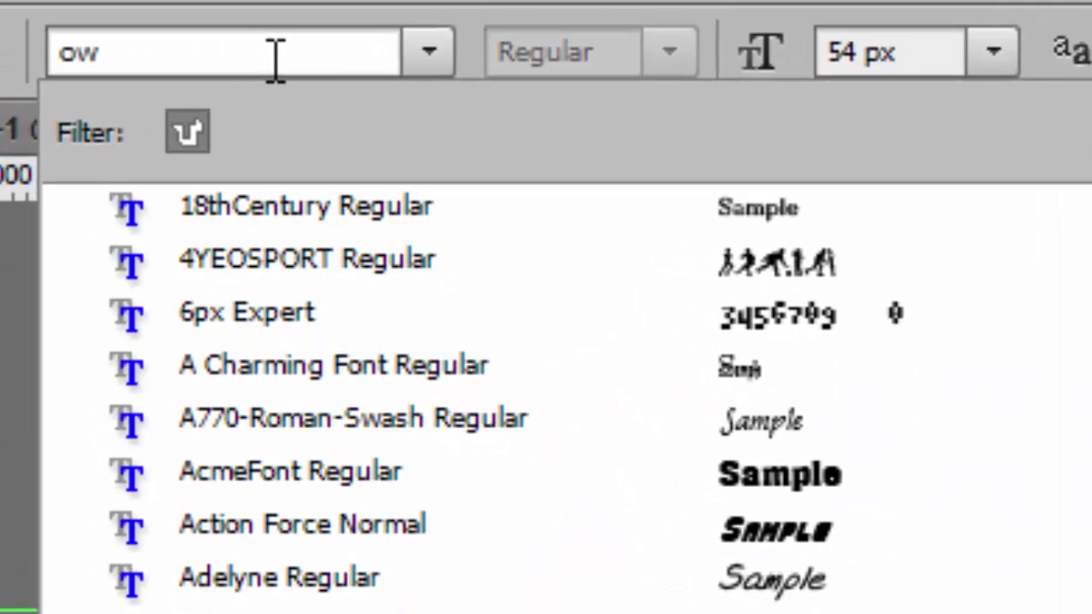
text(s)
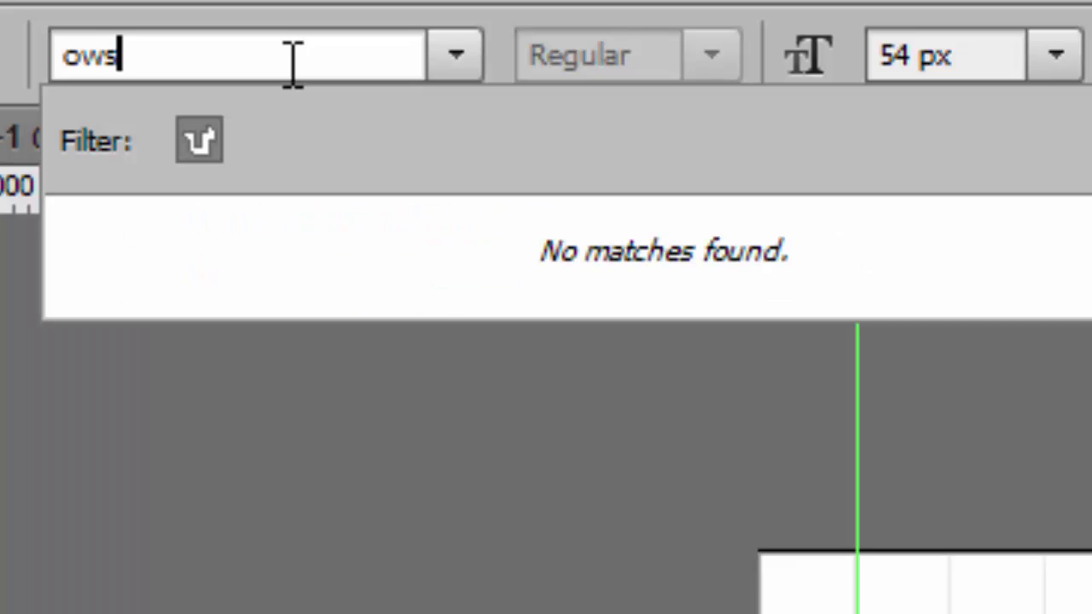
key(BackSpace)
key(BackSpace)
text(sw)
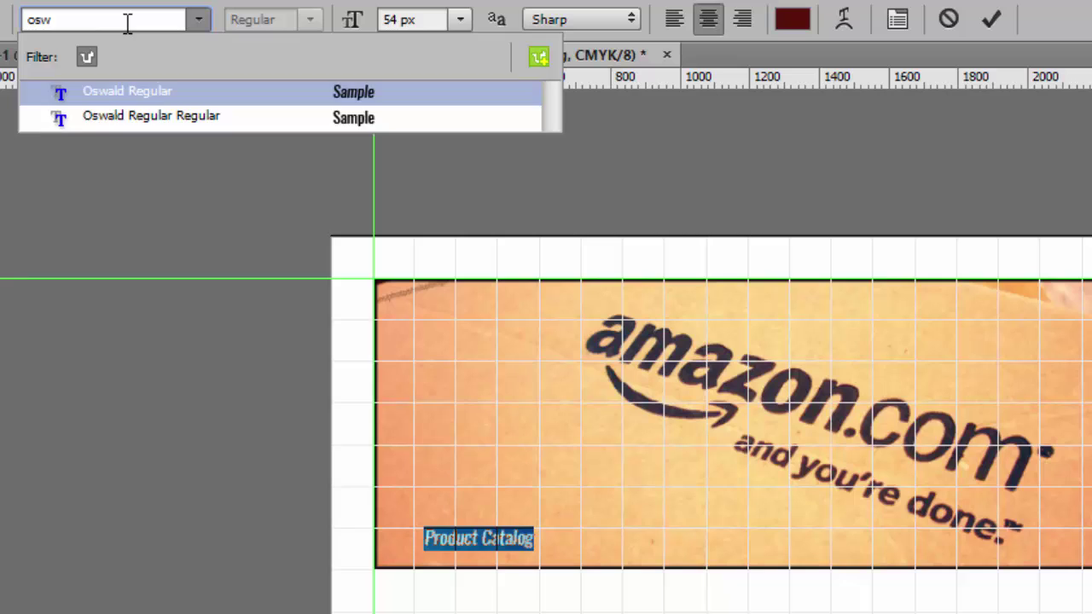
key(Down)
key(Return)
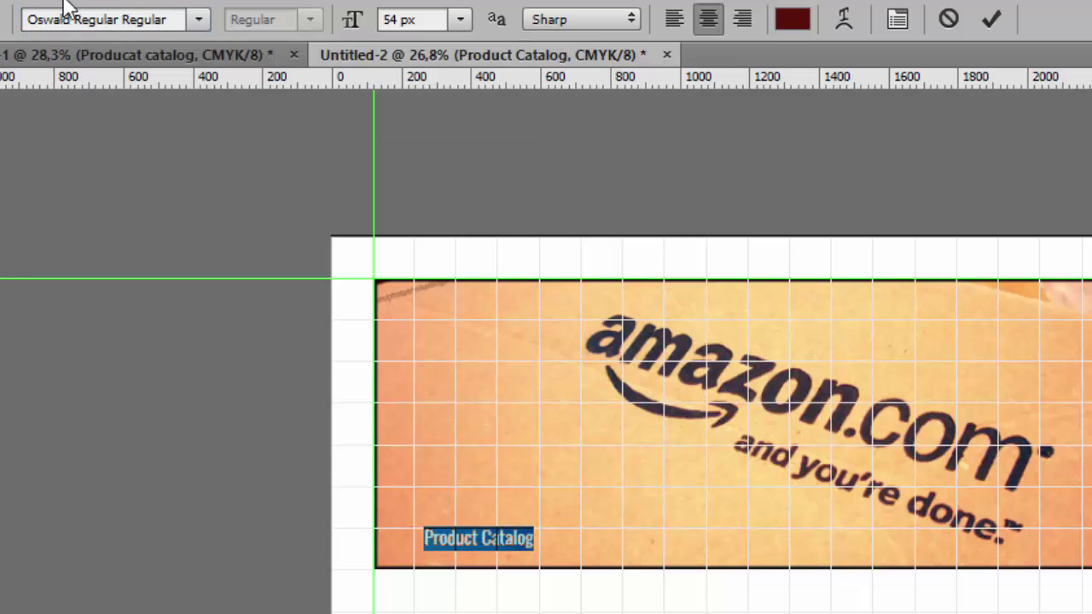
drag(345, 21, 437, 19)
key(Up)
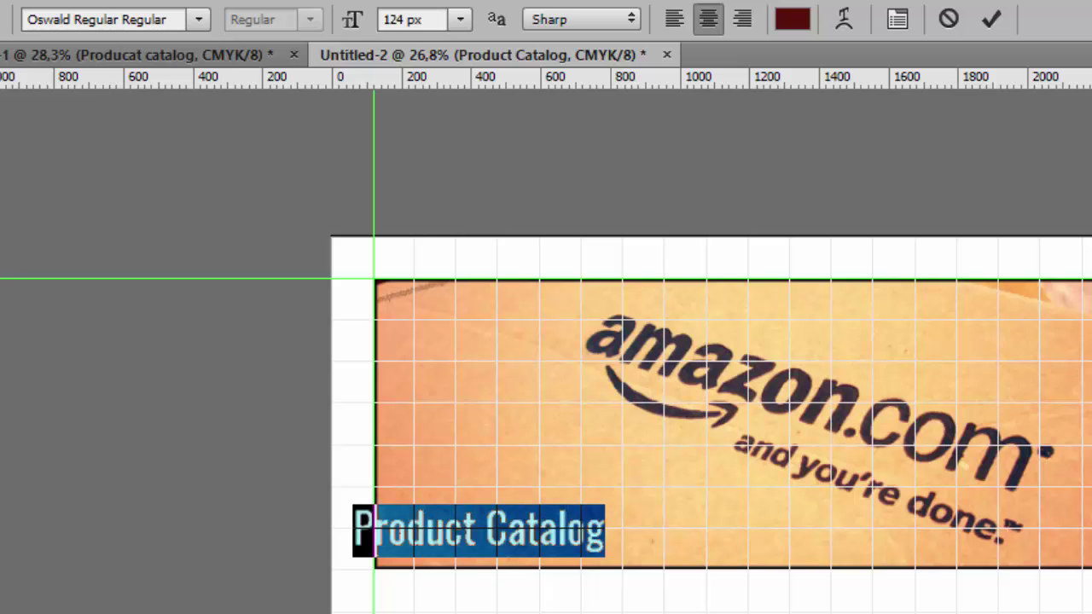
key(ctrl+Return)
key(v)
drag(586, 535, 621, 531)
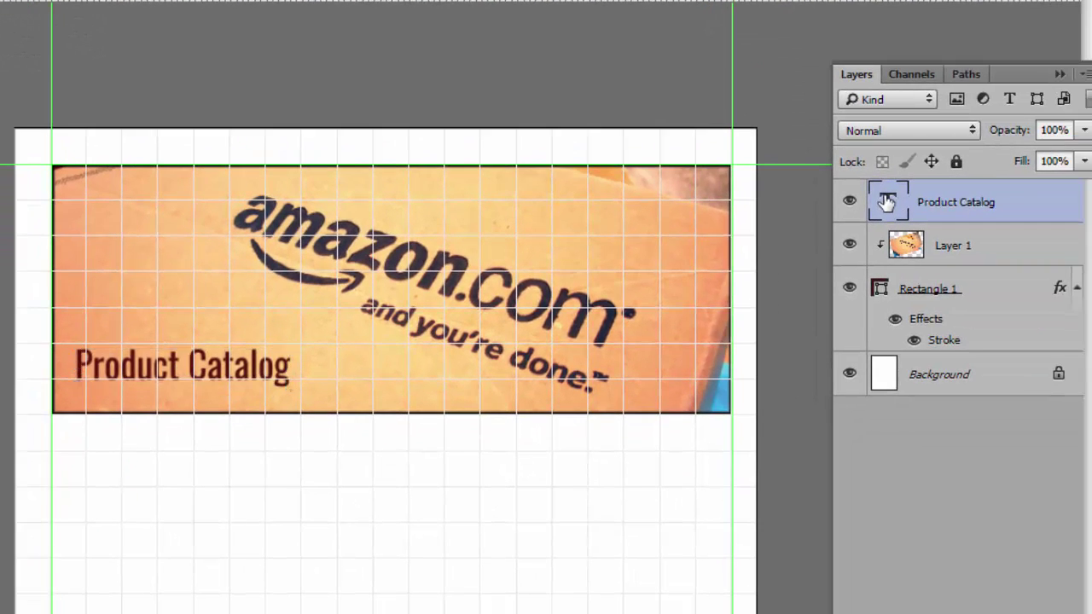
- Give the Product Catalog title a roughly 5 px stroke and a white Color Overlay
double_click(888, 201)
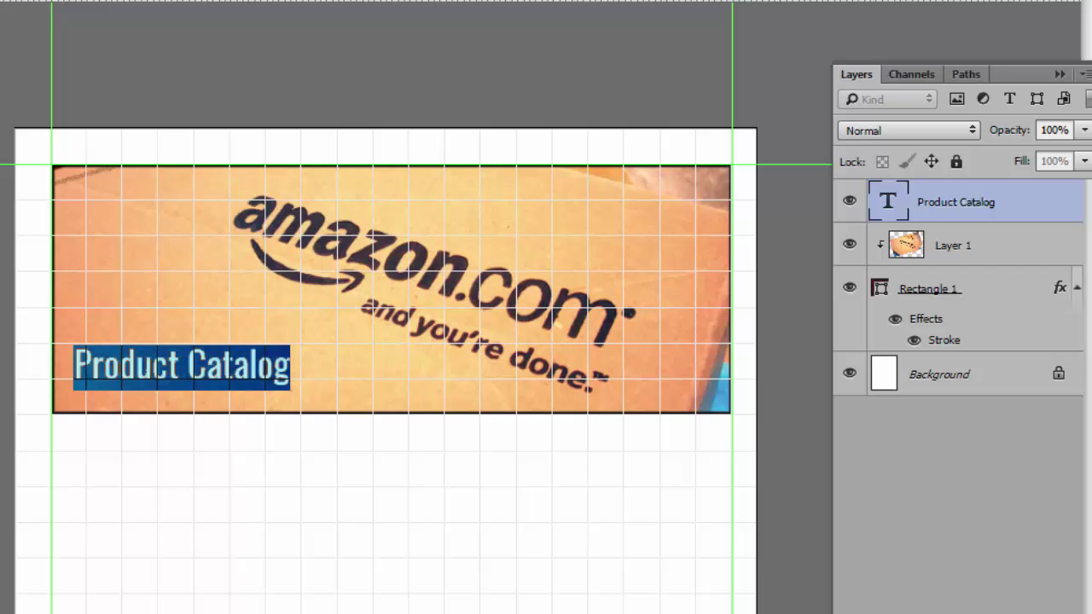
double_click(1040, 204)
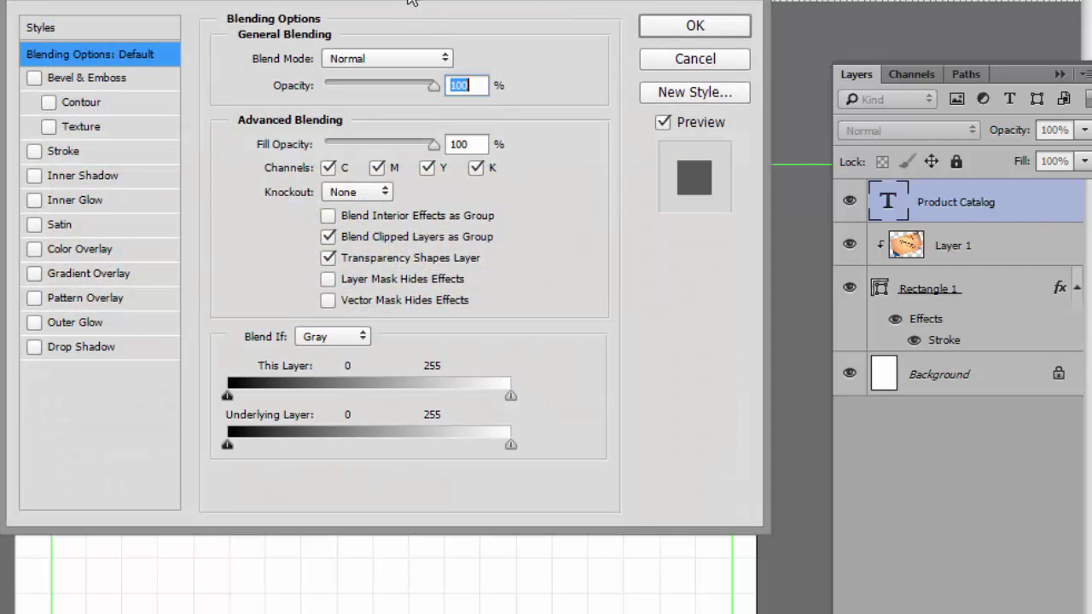
drag(412, 1, 788, 4)
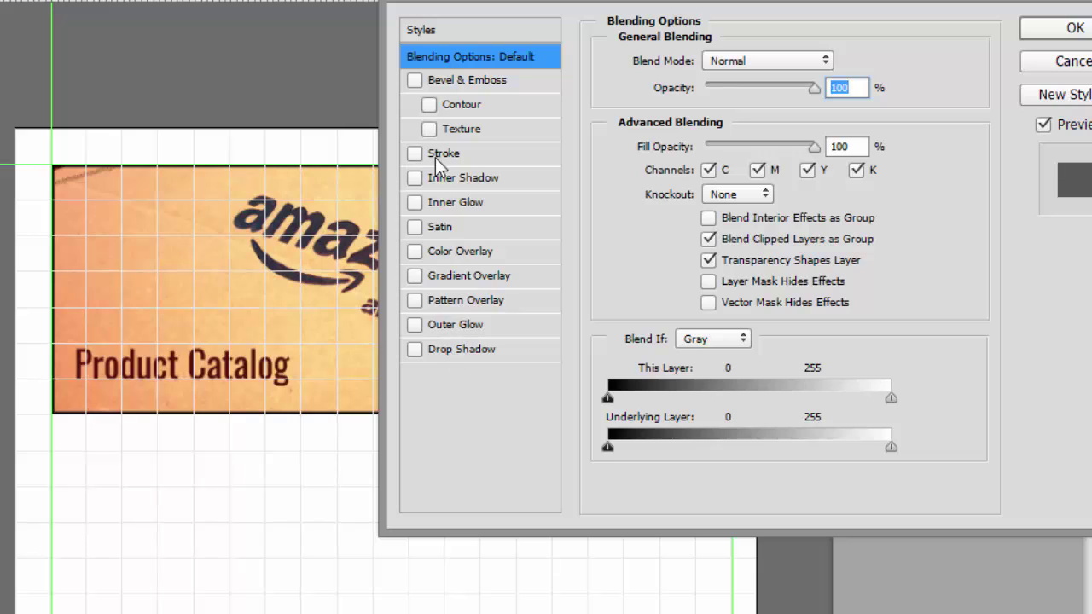
click(436, 152)
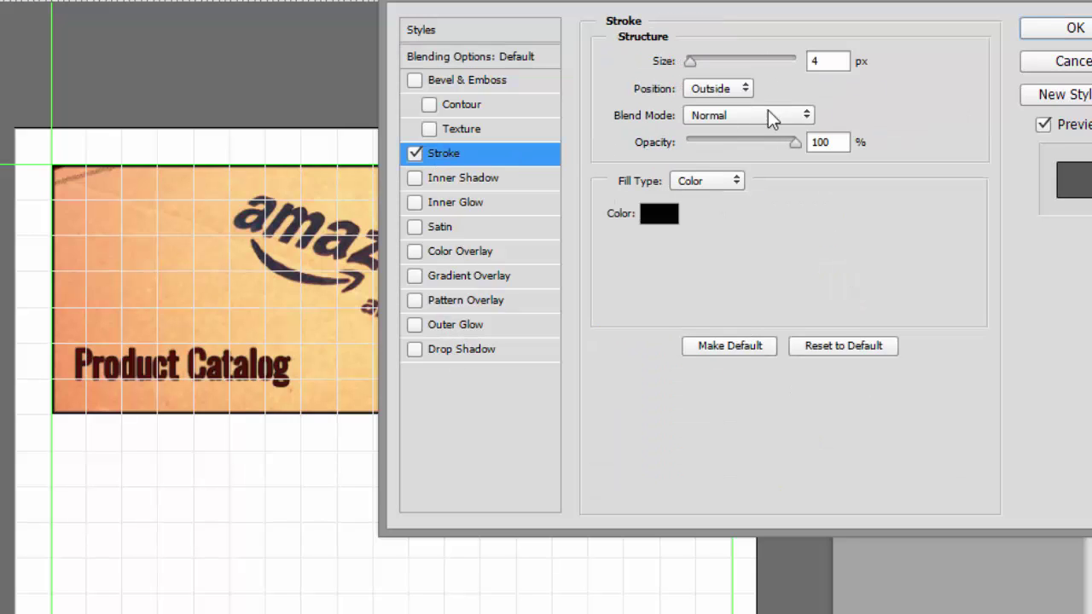
click(840, 59)
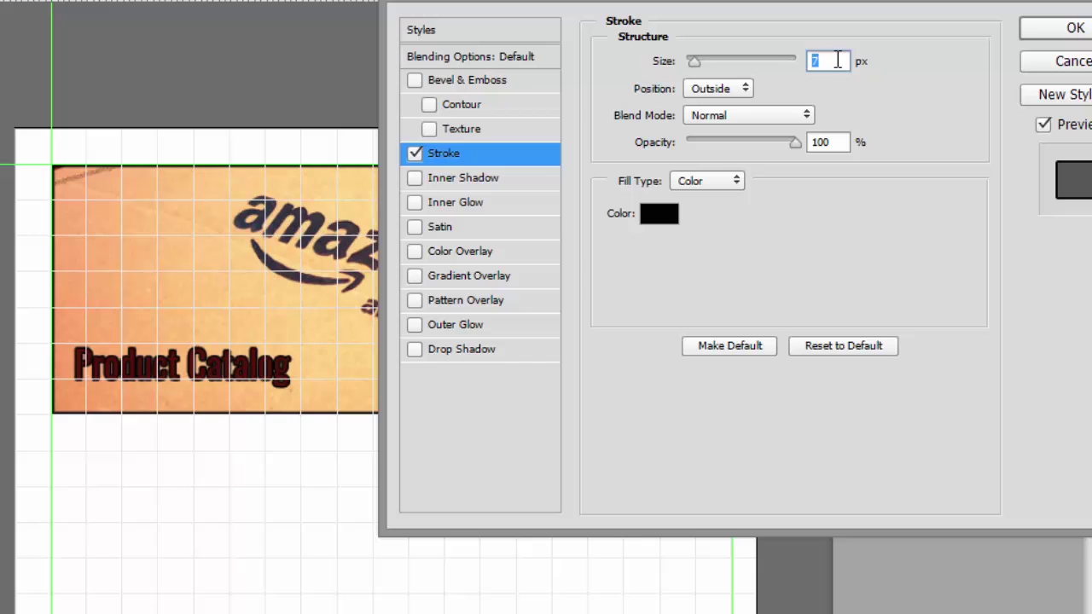
key(Down)
key(Down)
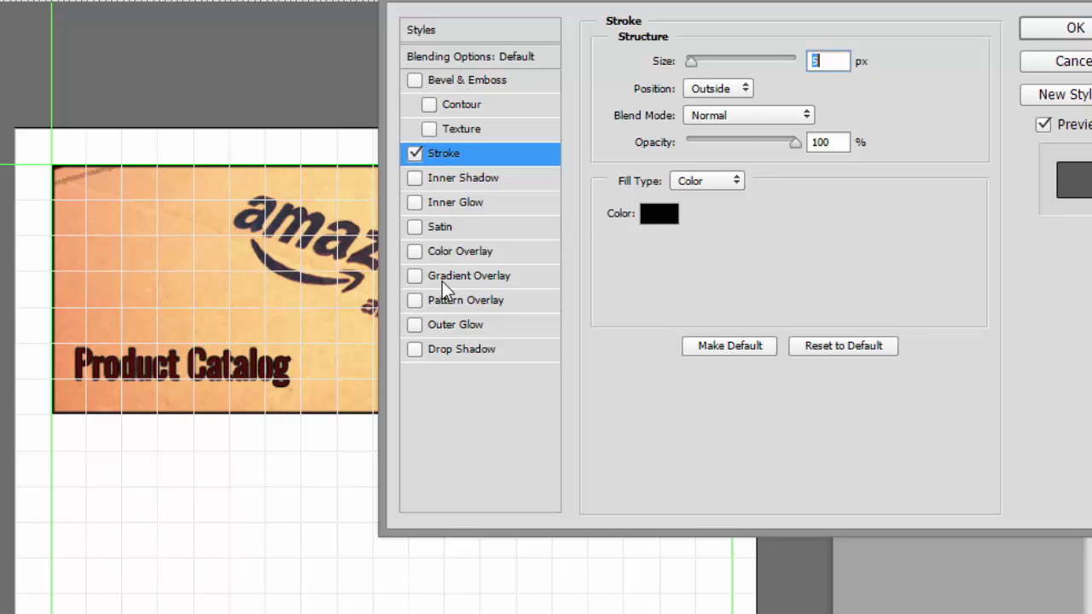
click(465, 250)
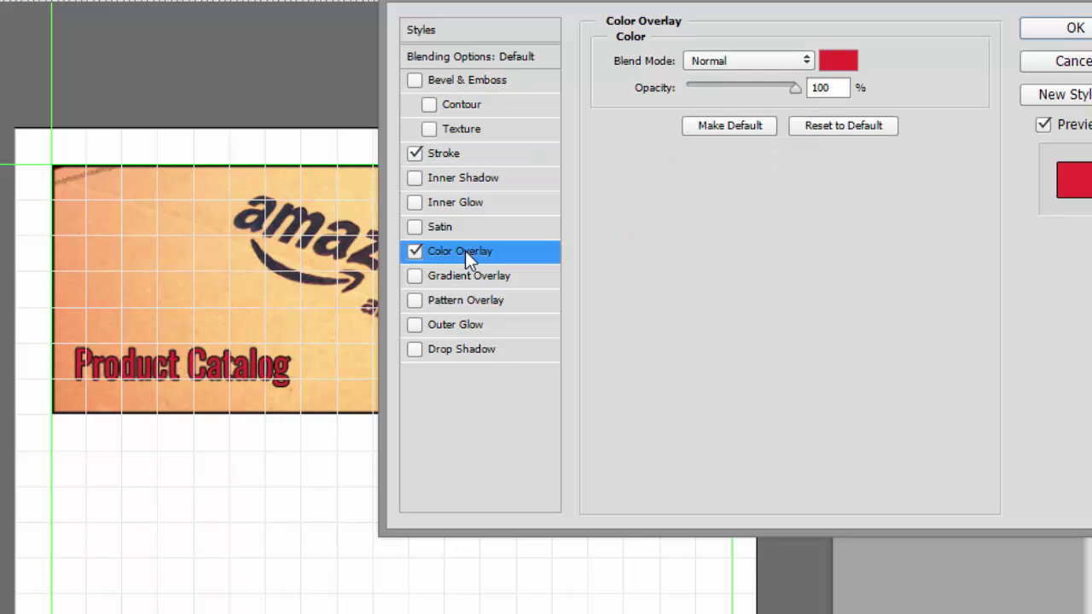
click(836, 61)
drag(488, 384, 324, 293)
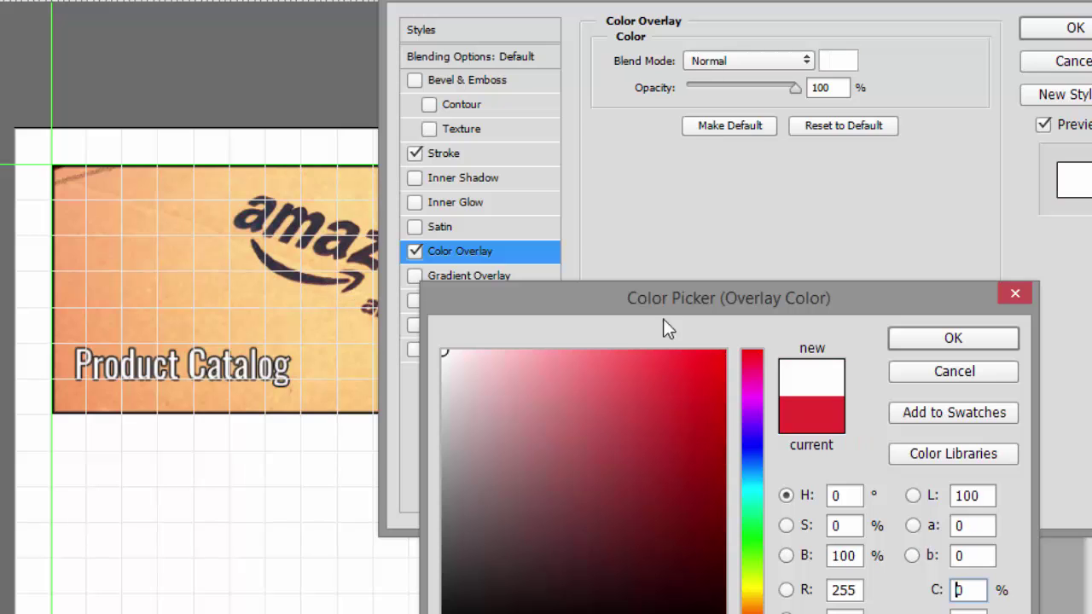
click(952, 338)
click(1071, 29)
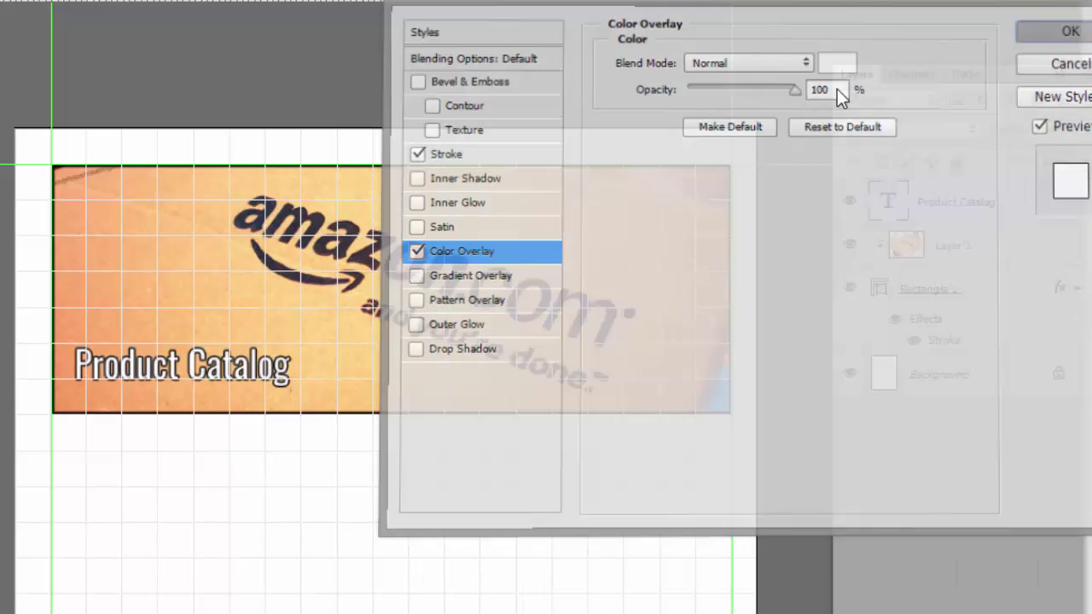
- Group the Product Catalog, Layer 1 and Rectangle 1 layers and name the group 'banner'
click(383, 563)
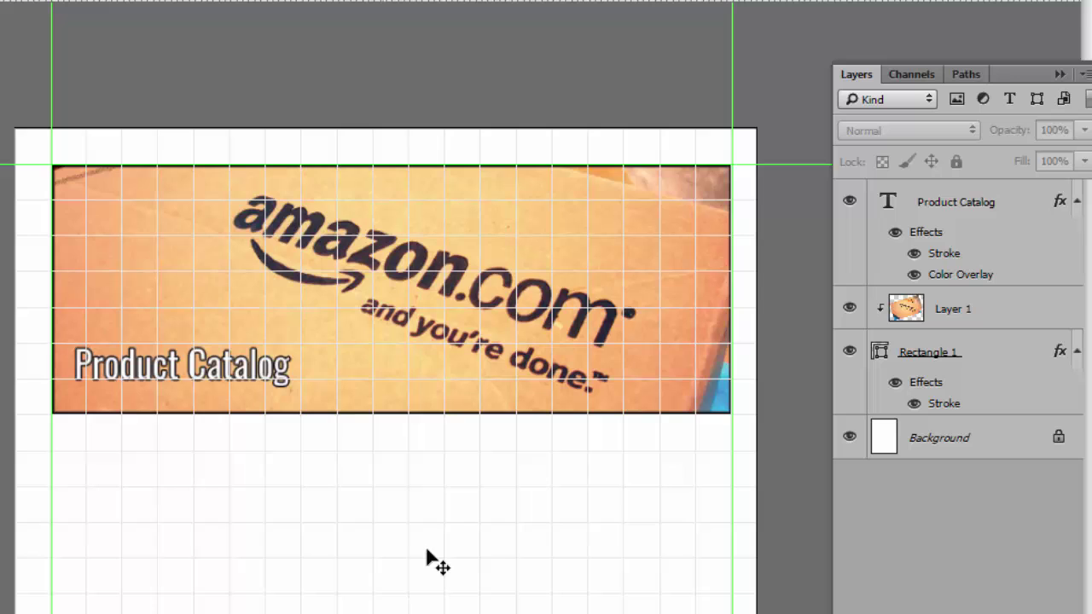
scroll(379, 444, down, 1)
scroll(380, 453, down, 5)
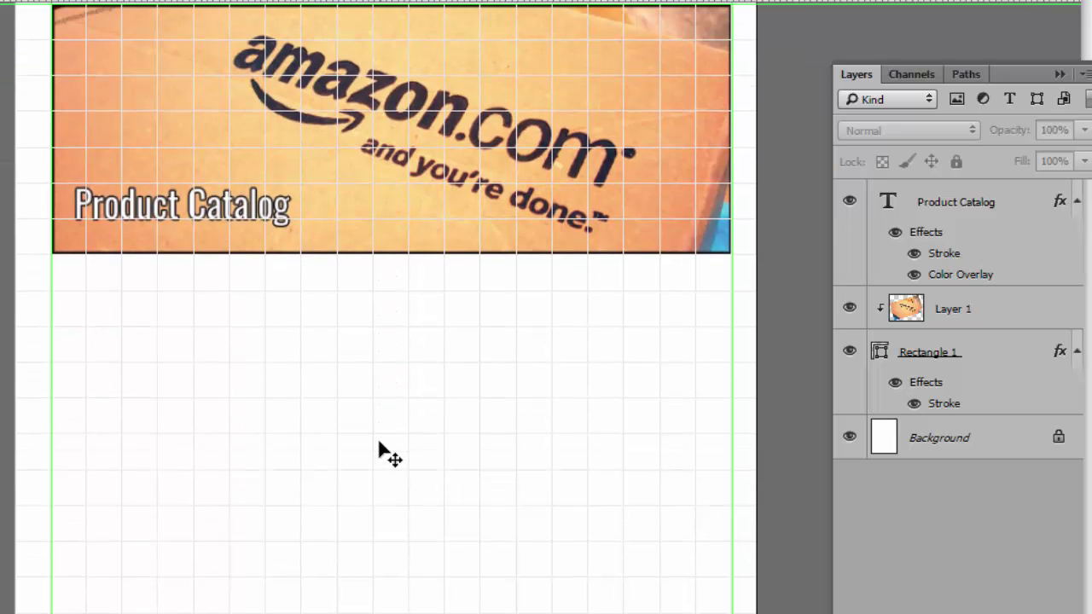
click(916, 202)
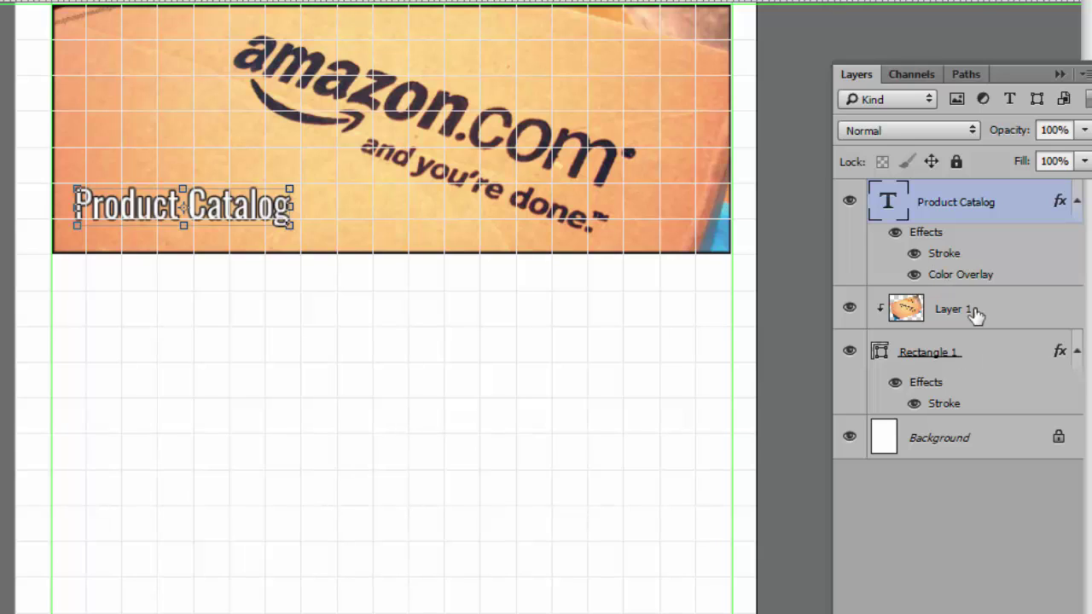
shift+click(975, 312)
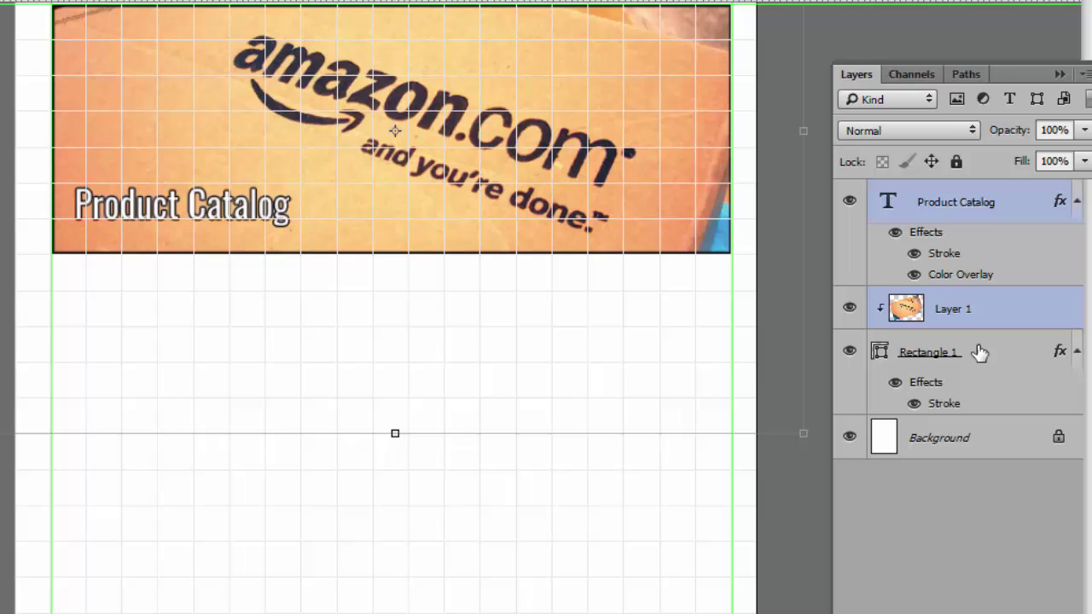
key(ctrl+g)
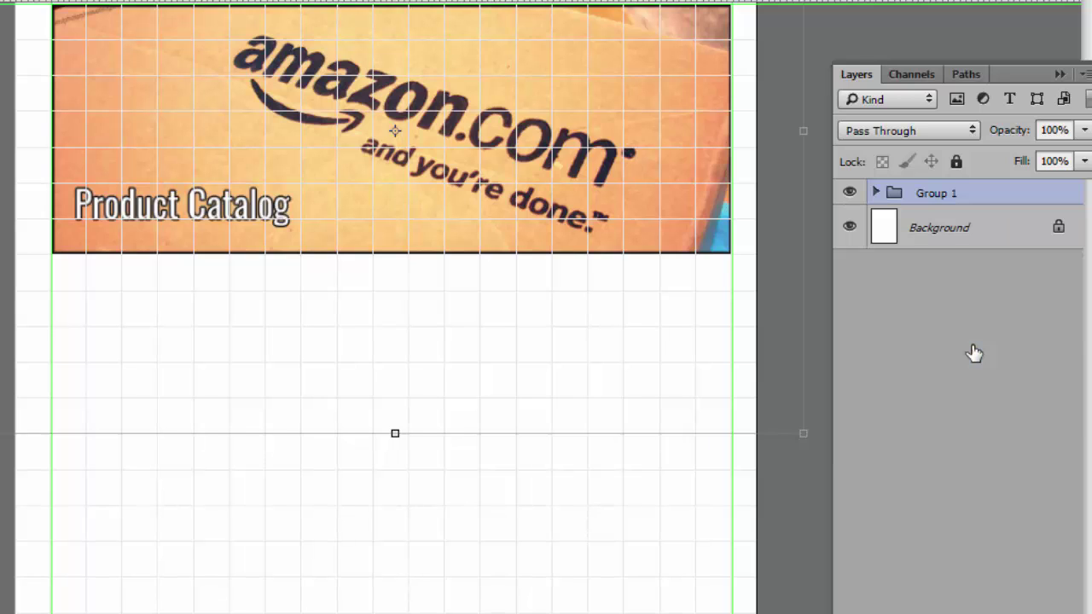
double_click(946, 192)
text(banner)
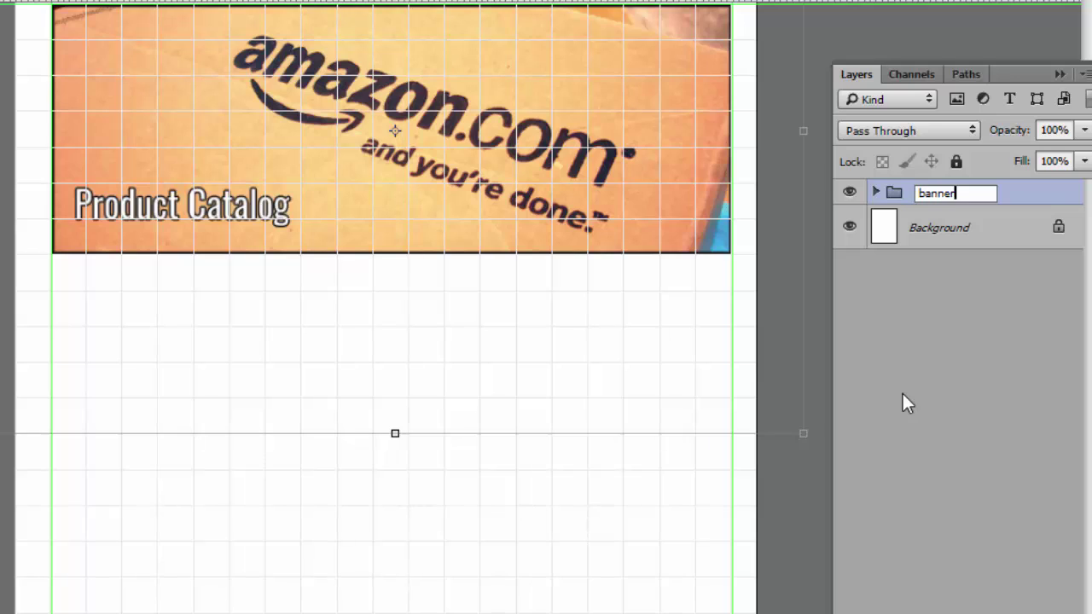
key(Return)
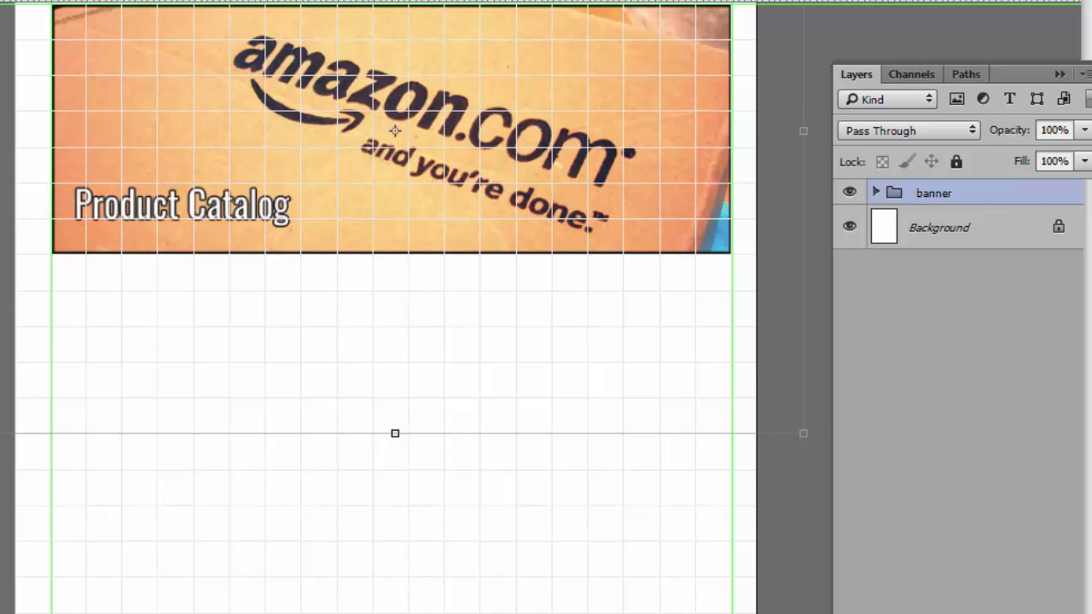
- Draw a 720×720 px square below the banner's left end
click(119, 535)
scroll(227, 354, down, 1)
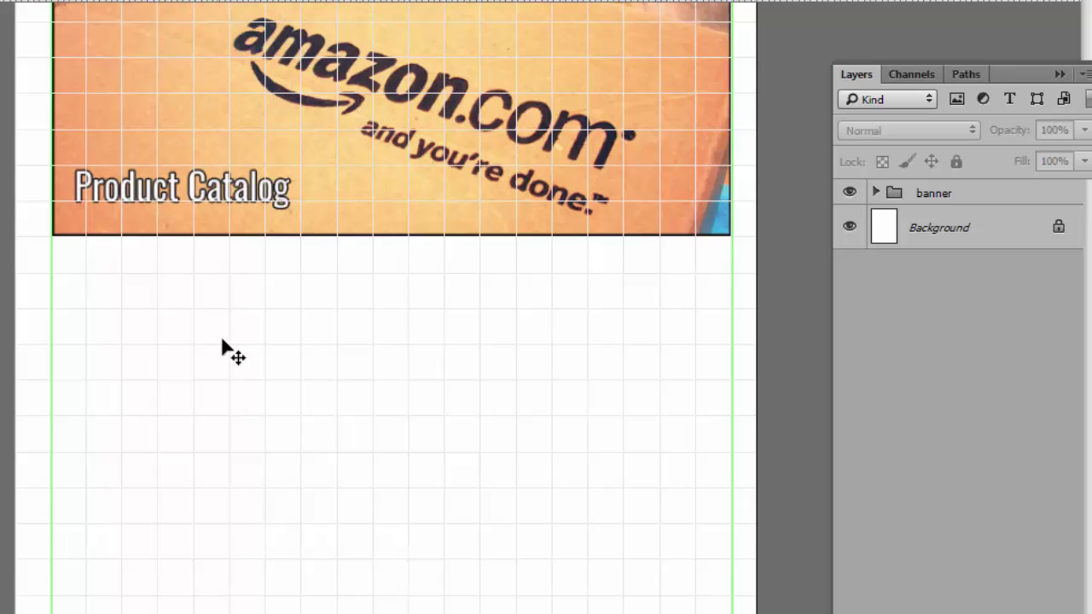
scroll(178, 329, up, 4)
scroll(174, 309, down, 1)
scroll(183, 314, down, 3)
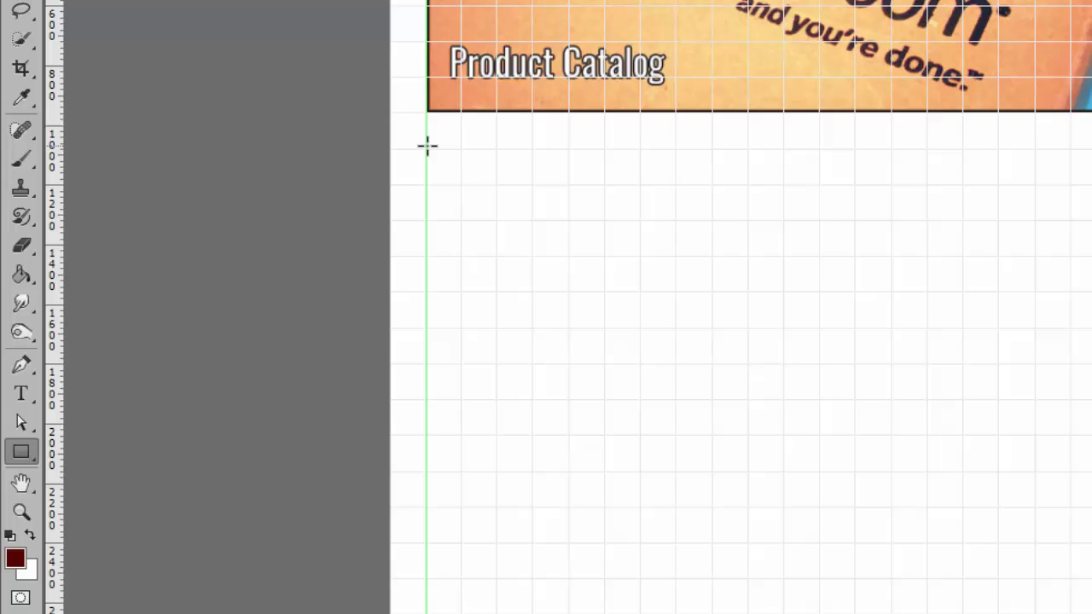
drag(427, 151, 646, 366)
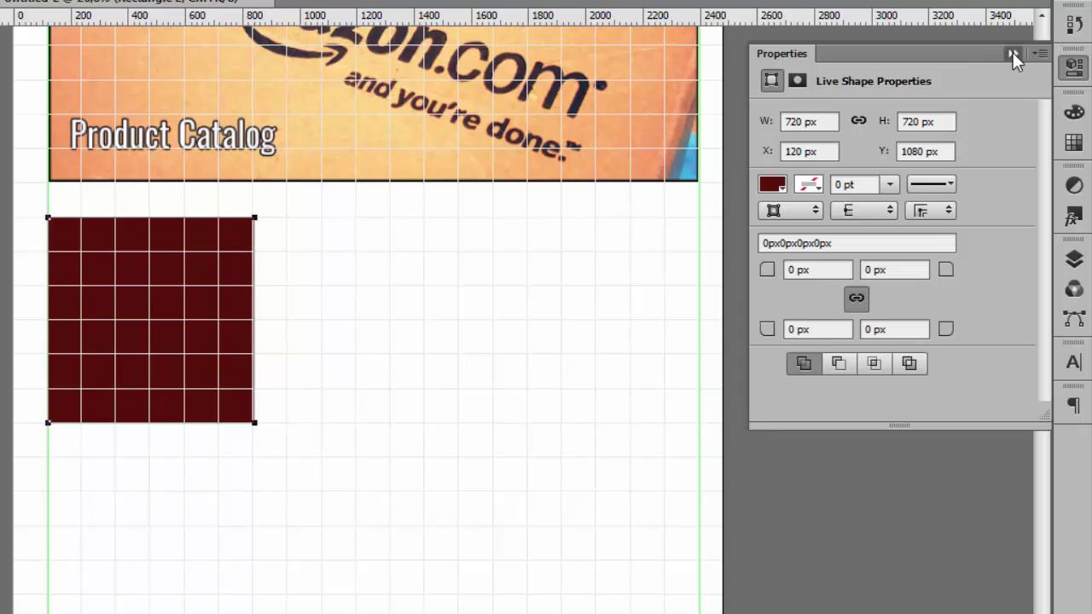
- Give Rectangle 2 a 5 px Stroke positioned Inside
click(1014, 54)
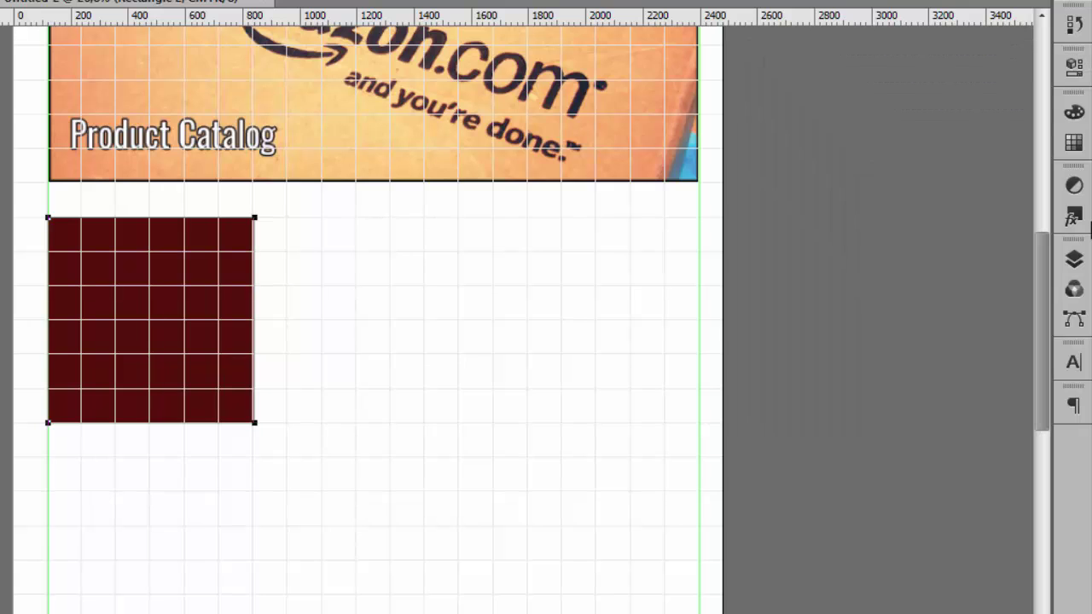
click(1074, 258)
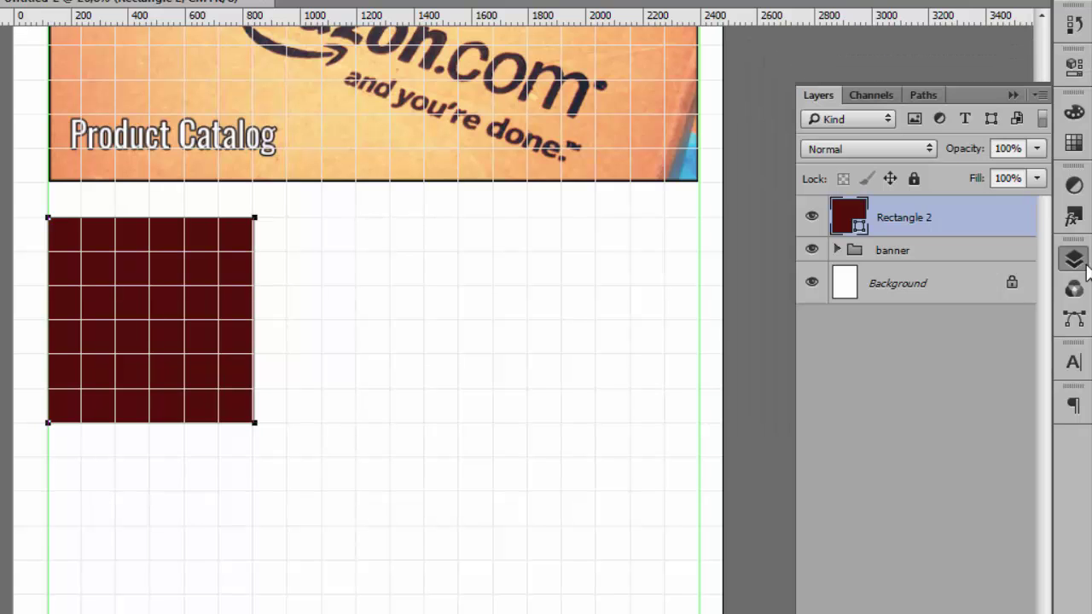
double_click(958, 232)
click(427, 170)
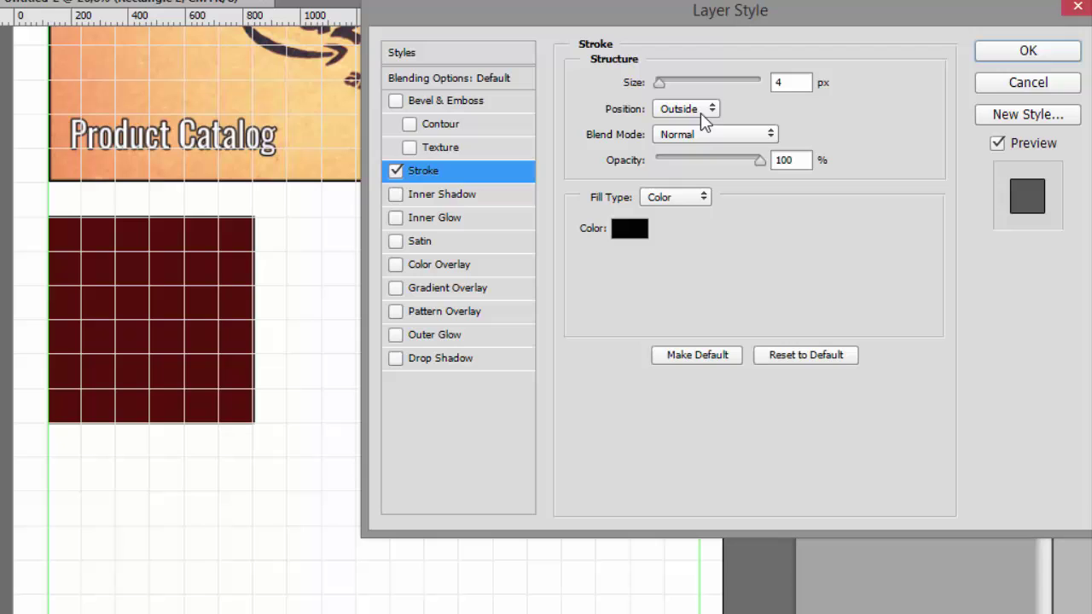
click(784, 83)
key(Up)
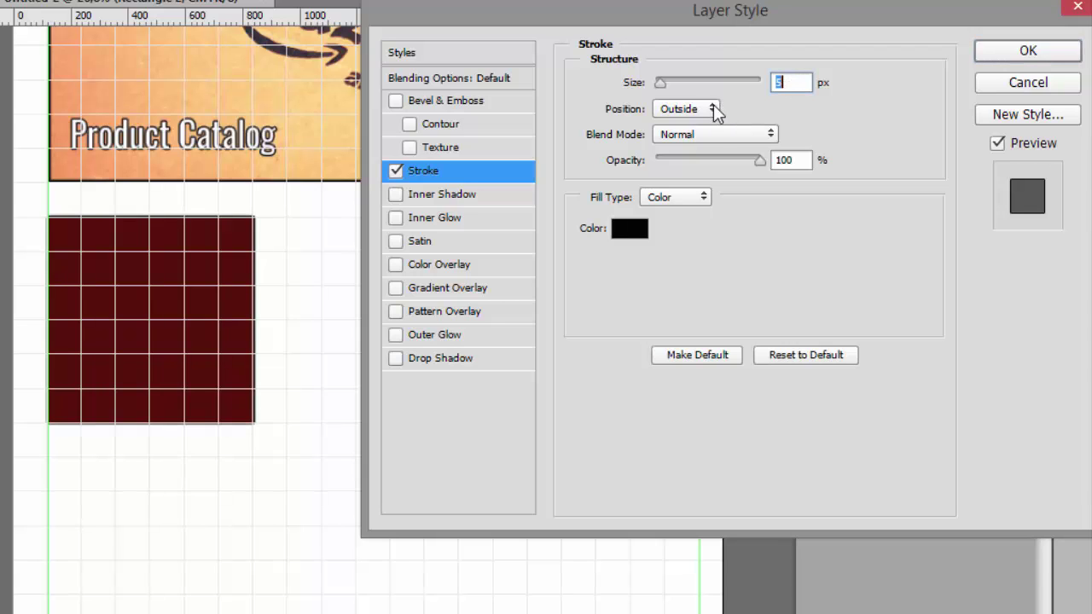
click(714, 111)
click(691, 141)
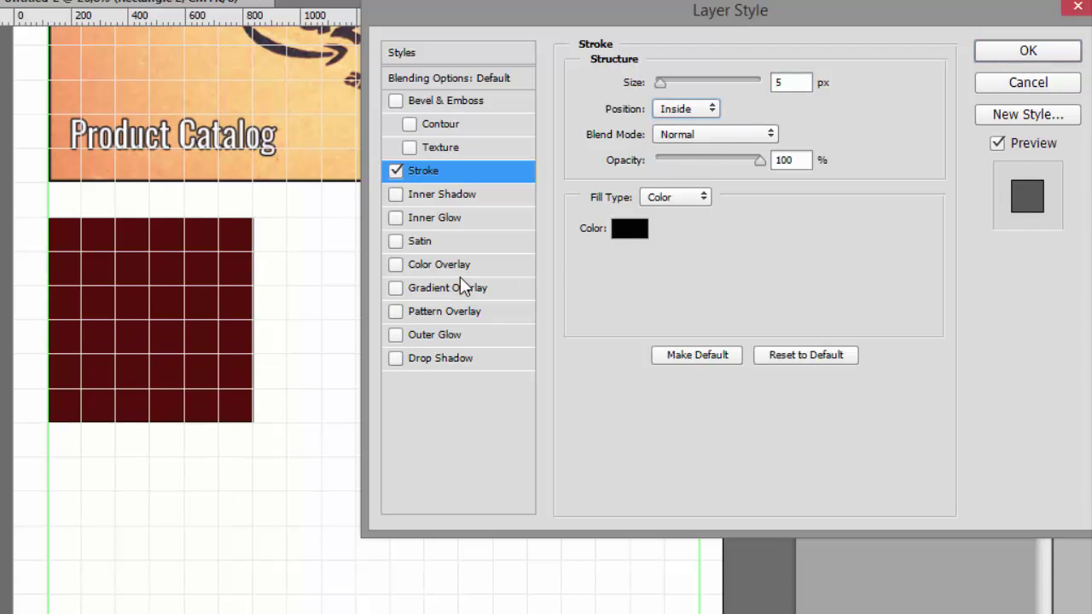
- Add a white Color Overlay to Rectangle 2 and apply the layer style
click(452, 267)
click(802, 89)
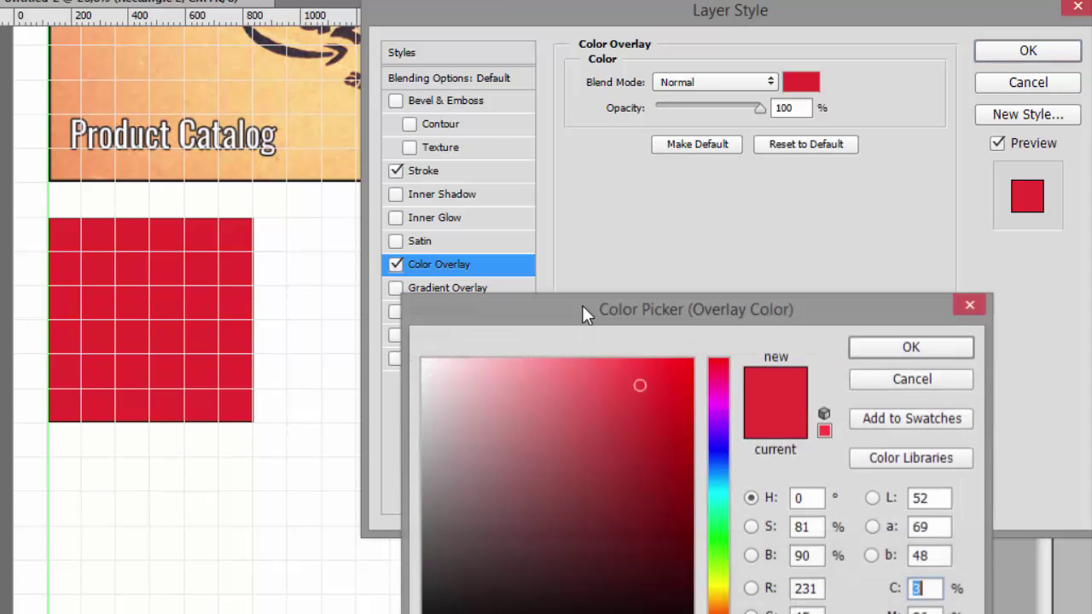
drag(461, 371, 421, 357)
click(923, 358)
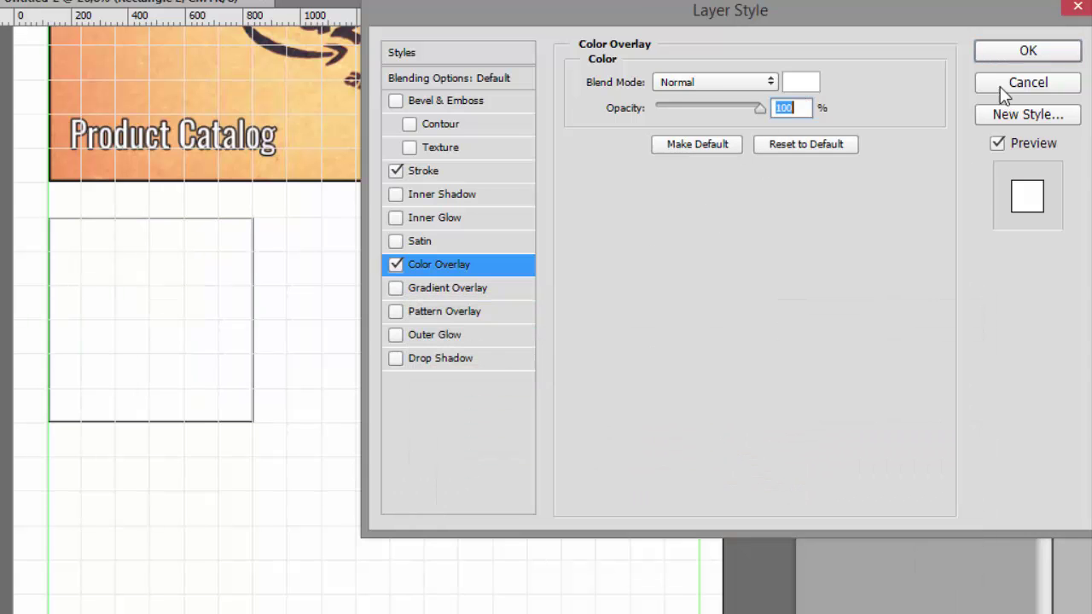
key(Return)
key(t)
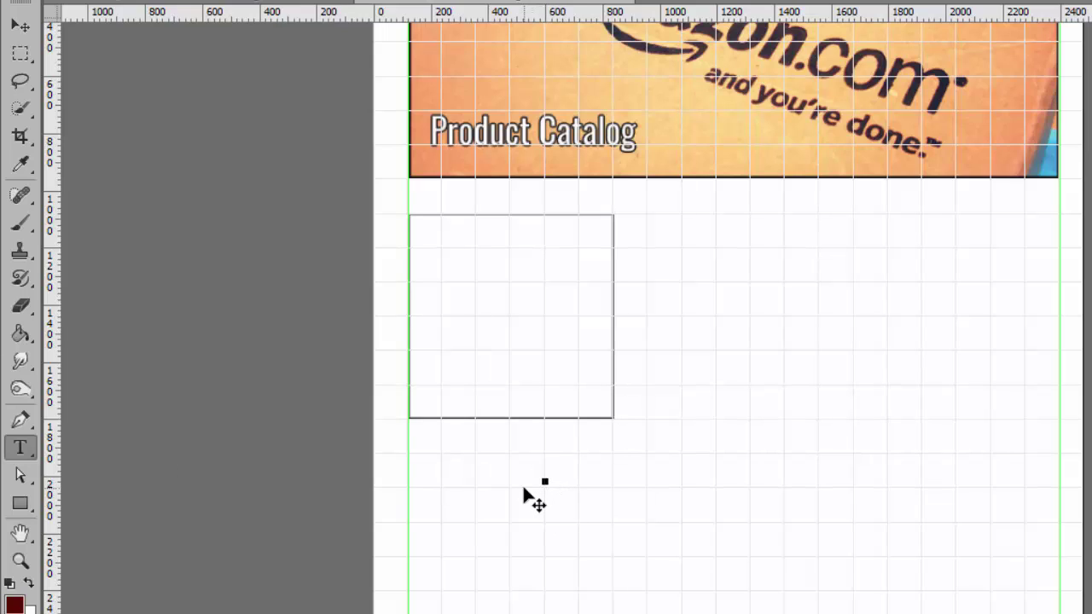
- Retype the price as $1000, colour it red, and move it up into the square
text(100)
key(BackSpace)
key(BackSpace)
text(1)
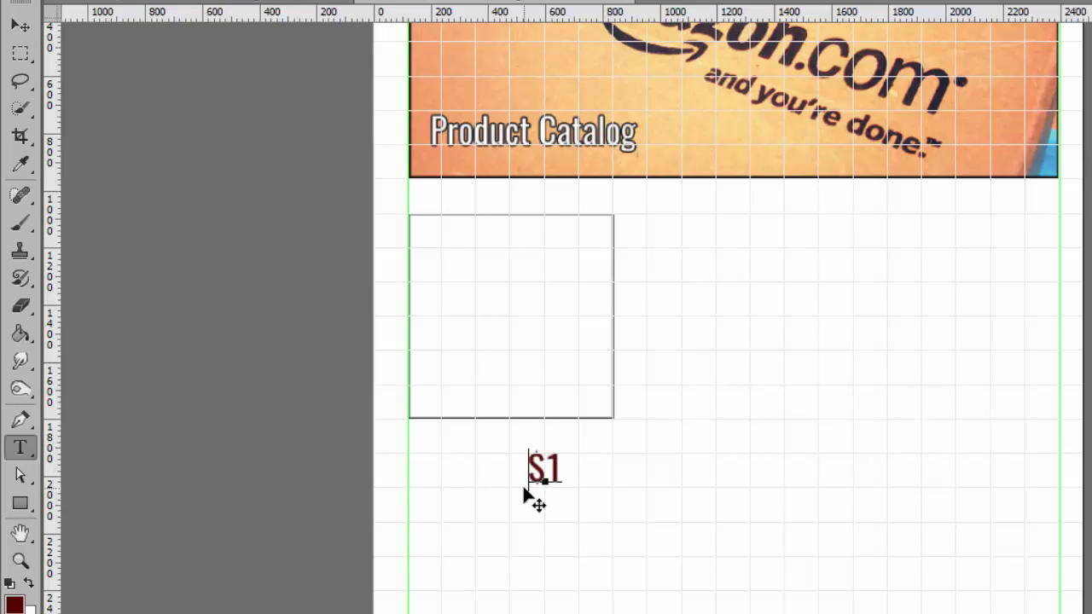
text(00)
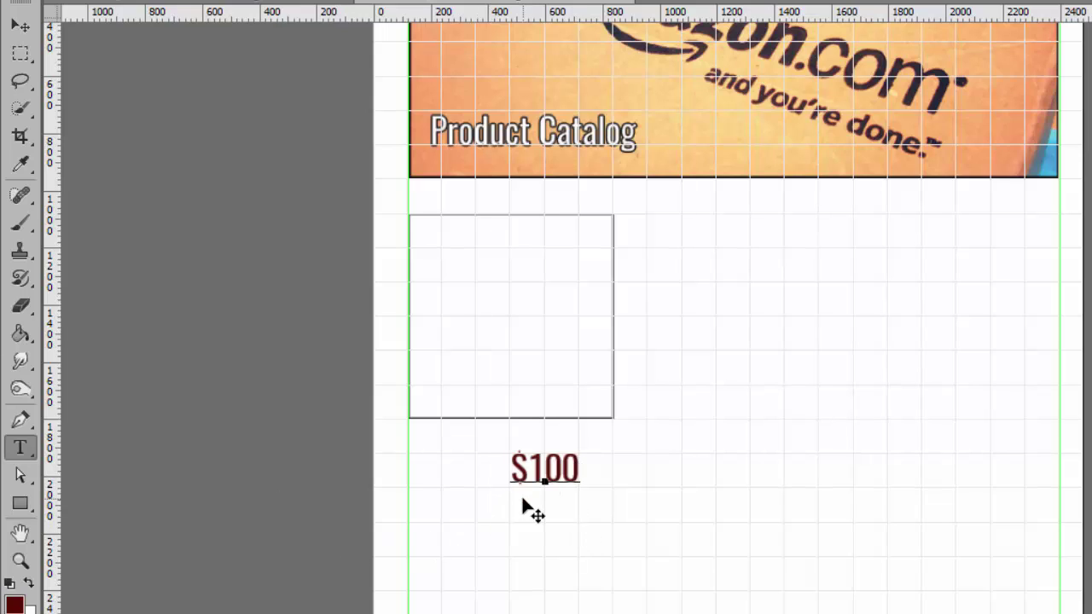
text(0)
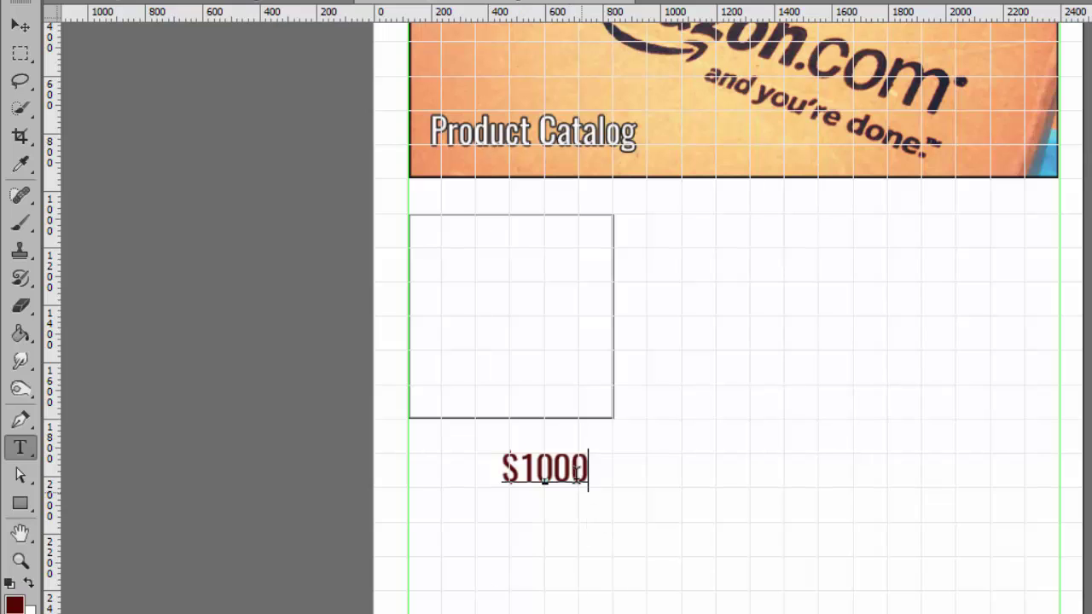
key(ctrl+a)
click(758, 9)
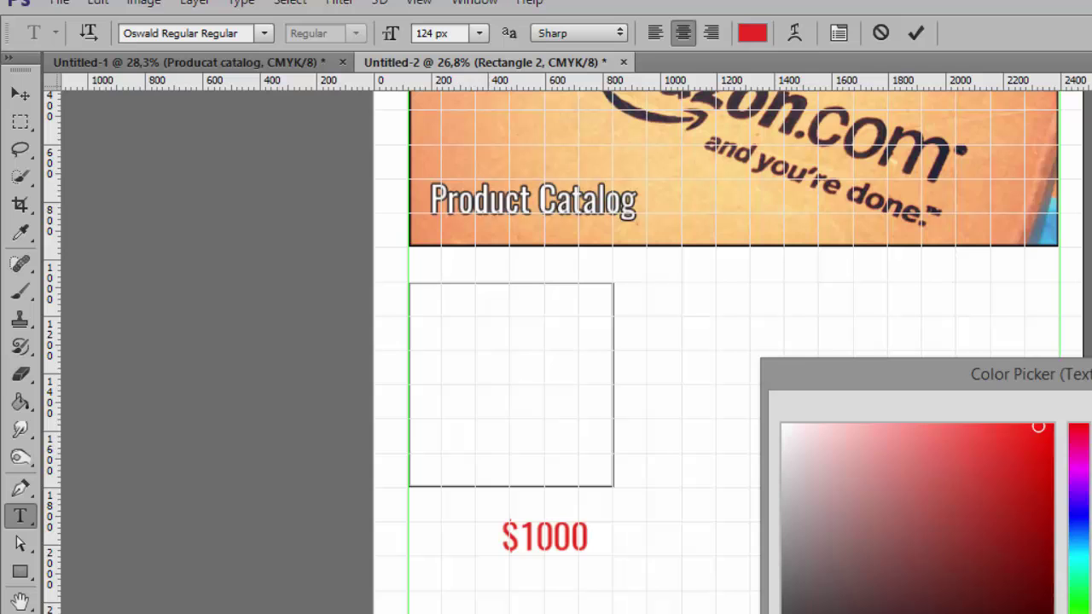
key(Return)
mouse_move(566, 604)
mouse_down()
mouse_move(550, 397)
mouse_move(510, 361)
mouse_up()
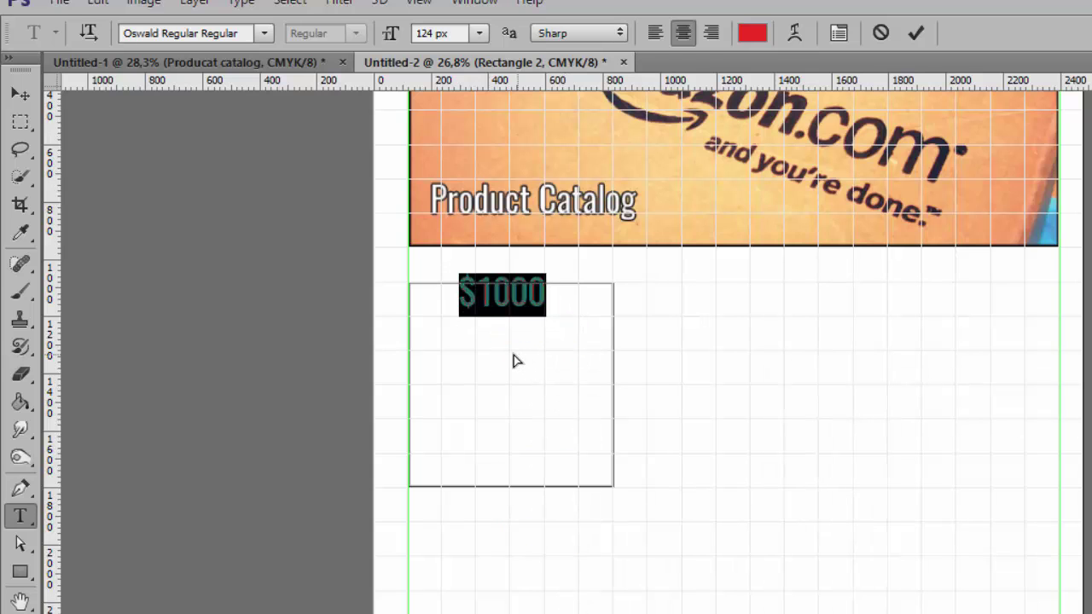
key(ctrl+Return)
- Change the price font to Kaushan Script and shrink it from 76 to 73 px
double_click(493, 307)
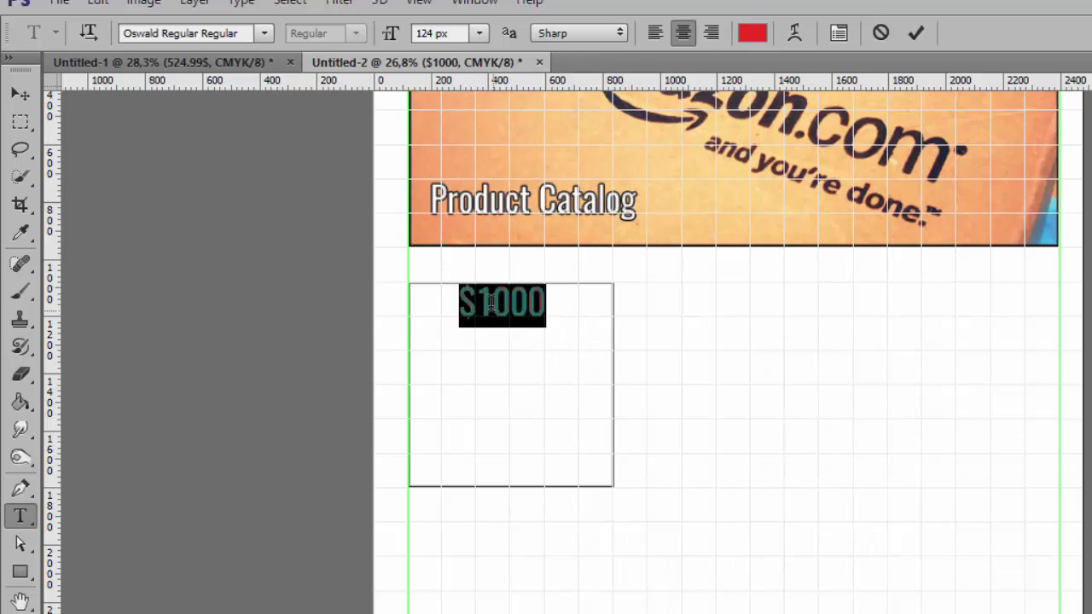
click(241, 32)
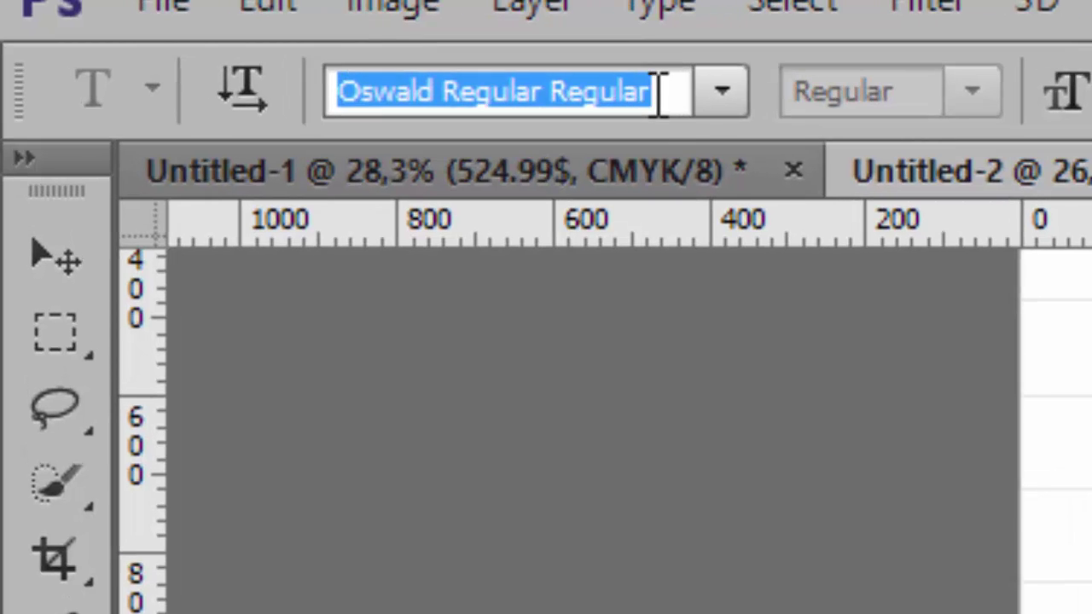
text(kaush)
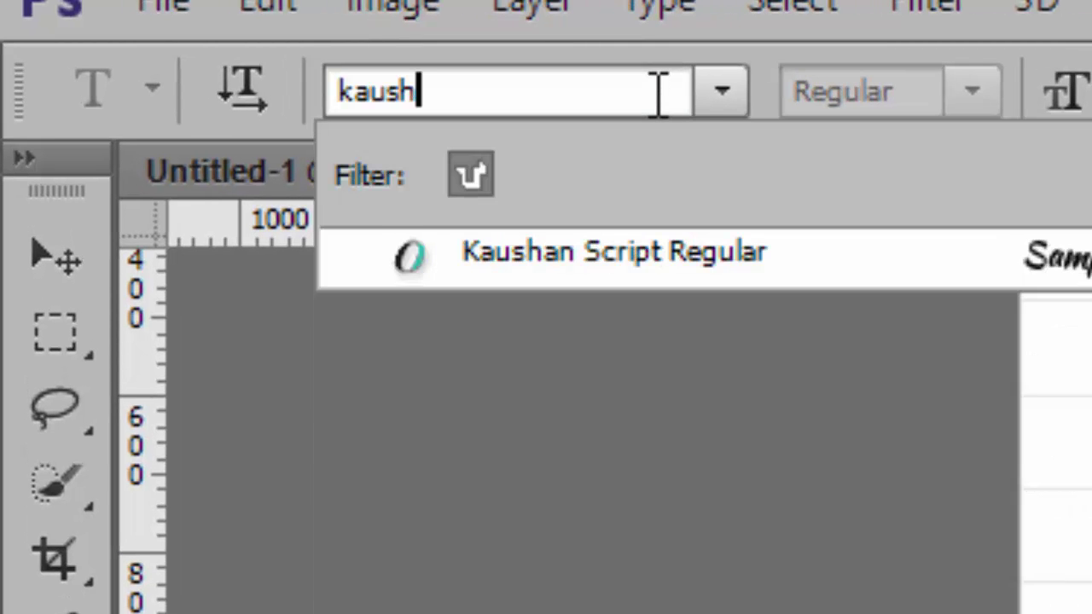
key(Return)
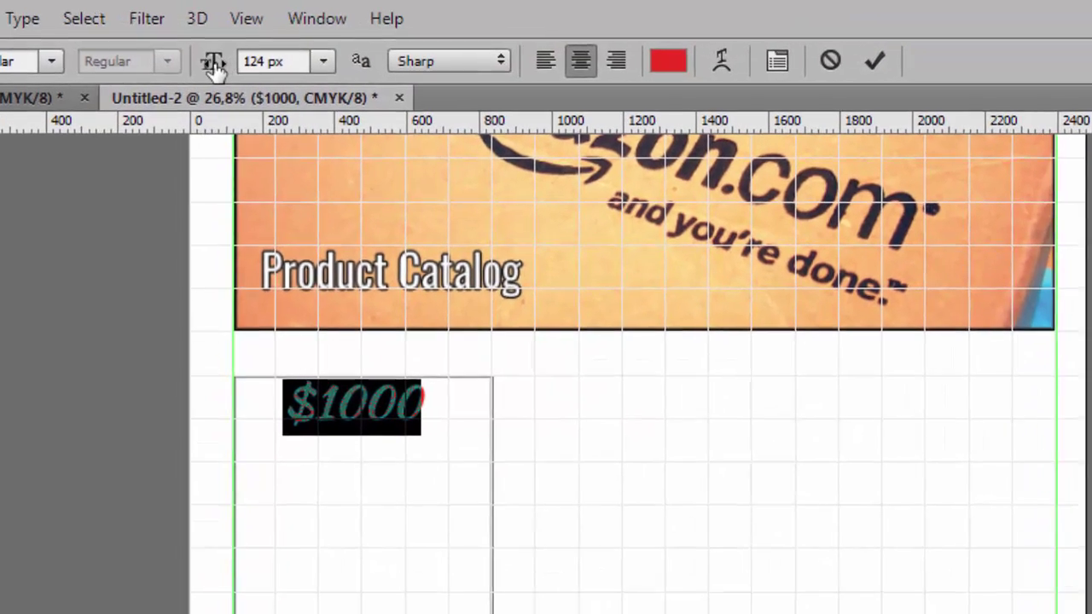
mouse_move(197, 58)
mouse_down()
mouse_move(135, 60)
mouse_move(146, 68)
mouse_up()
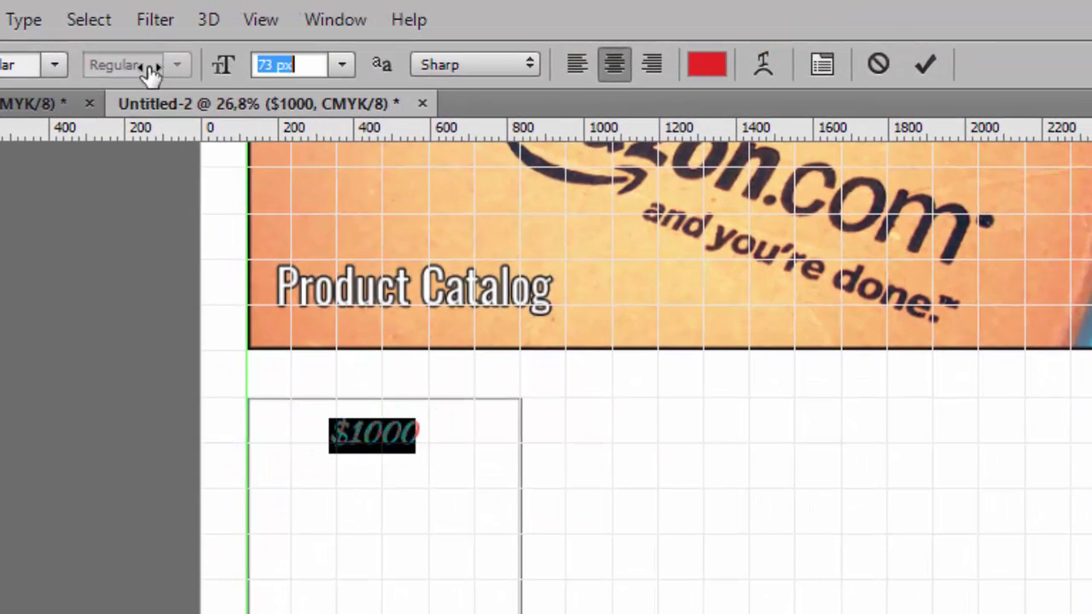
key(ctrl+Return)
key(v)
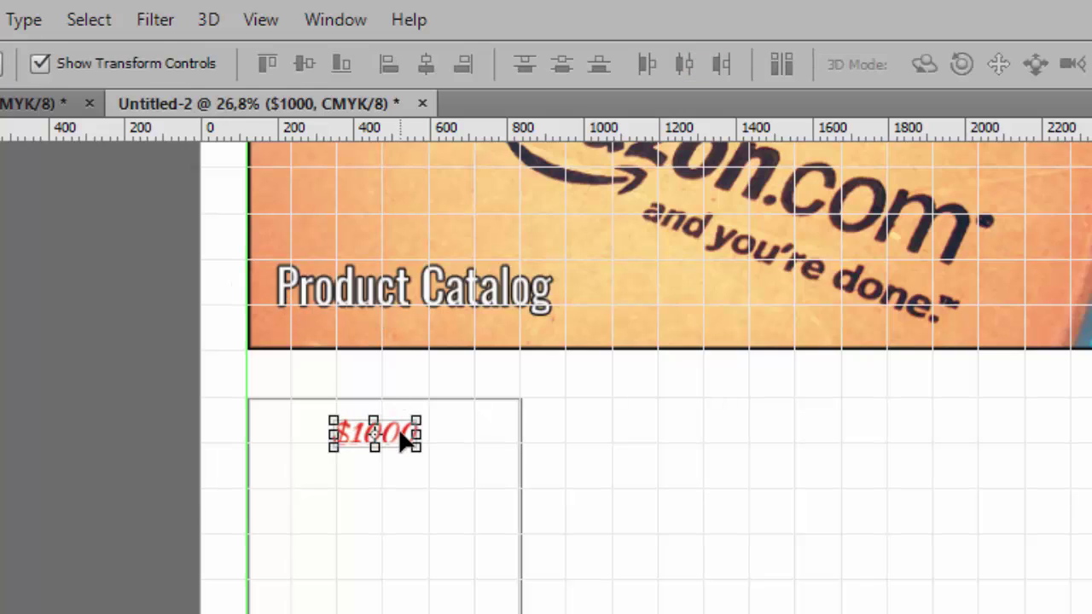
- Nudge the $1000 price up and to the right with the arrow keys
key(Up)
key(Up)
key(Right)
key(Up)
key(Up)
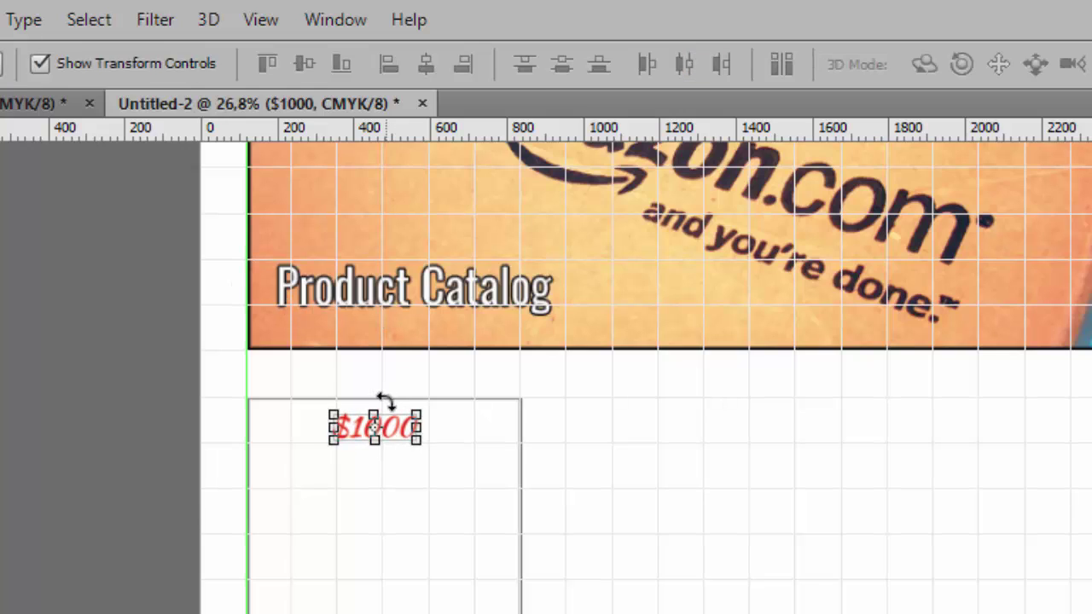
key(Right)
key(Up)
key(Right)
key(Right)
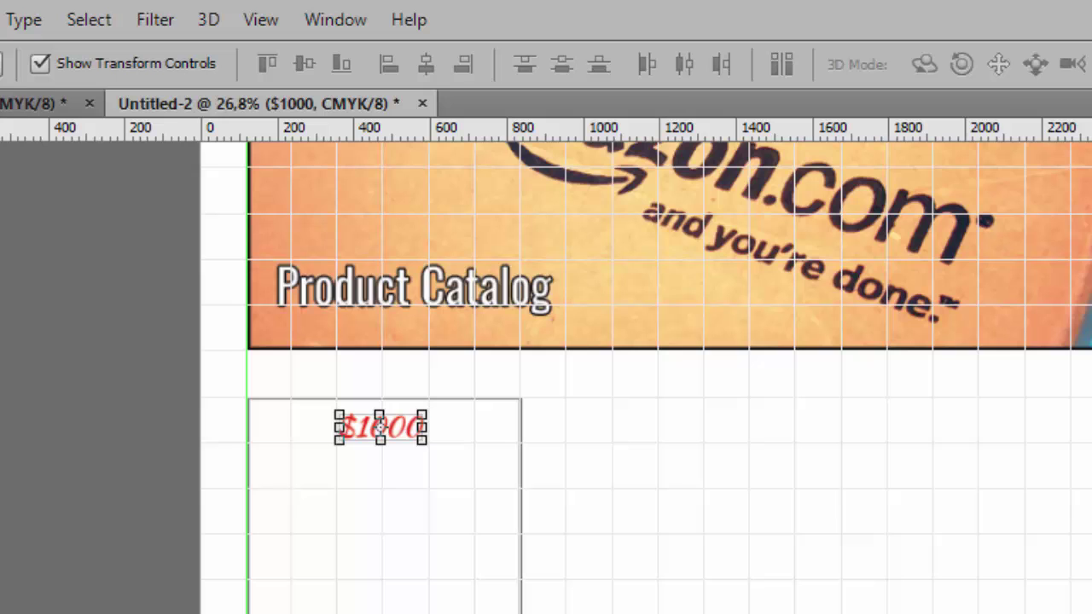
- Select the product box rectangle, then reselect the $1000 price layer
click(478, 525)
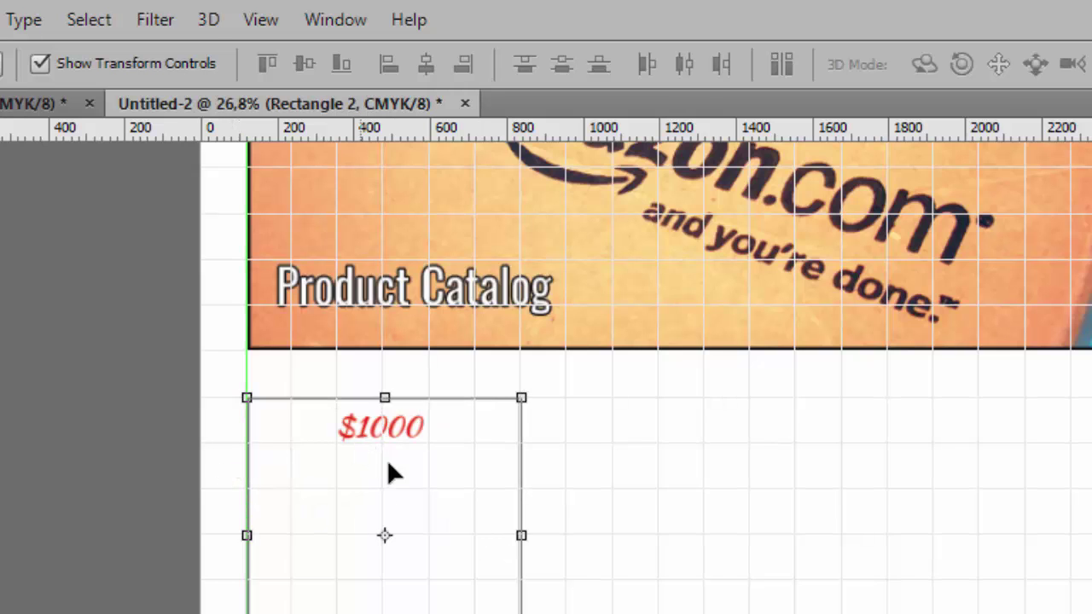
alt+scroll(274, 480, up, 2)
alt+scroll(258, 473, up, 2)
scroll(231, 414, up, 1)
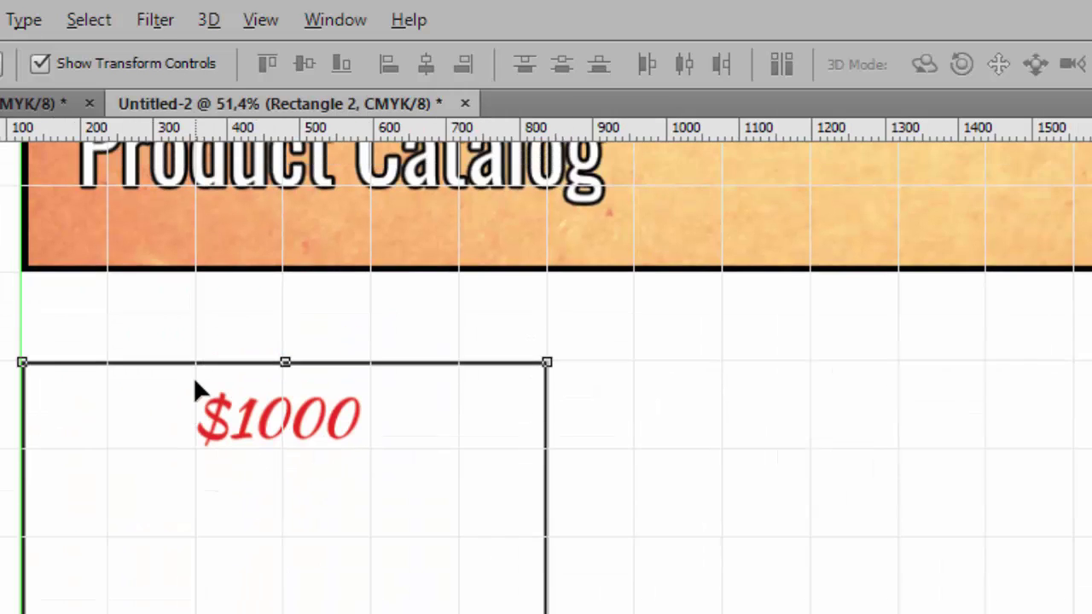
alt+scroll(195, 385, up, 2)
alt+scroll(194, 427, up, 1)
scroll(203, 432, down, 3)
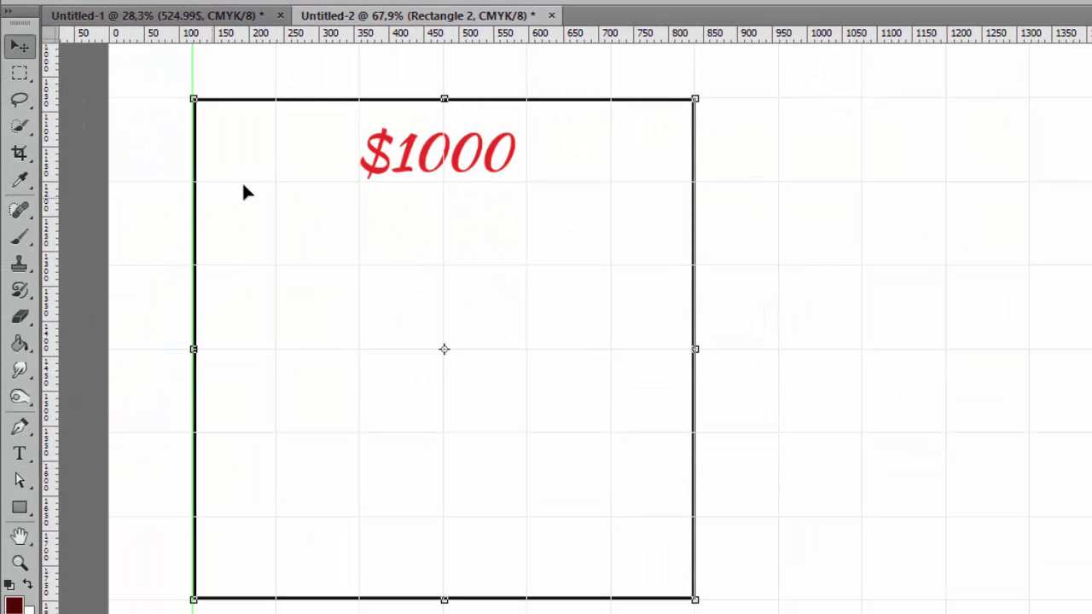
click(401, 167)
- Duplicate the $1000 layer, delete the stray empty layer, and move the copy near the box bottom
drag(939, 148, 1033, 592)
click(1032, 593)
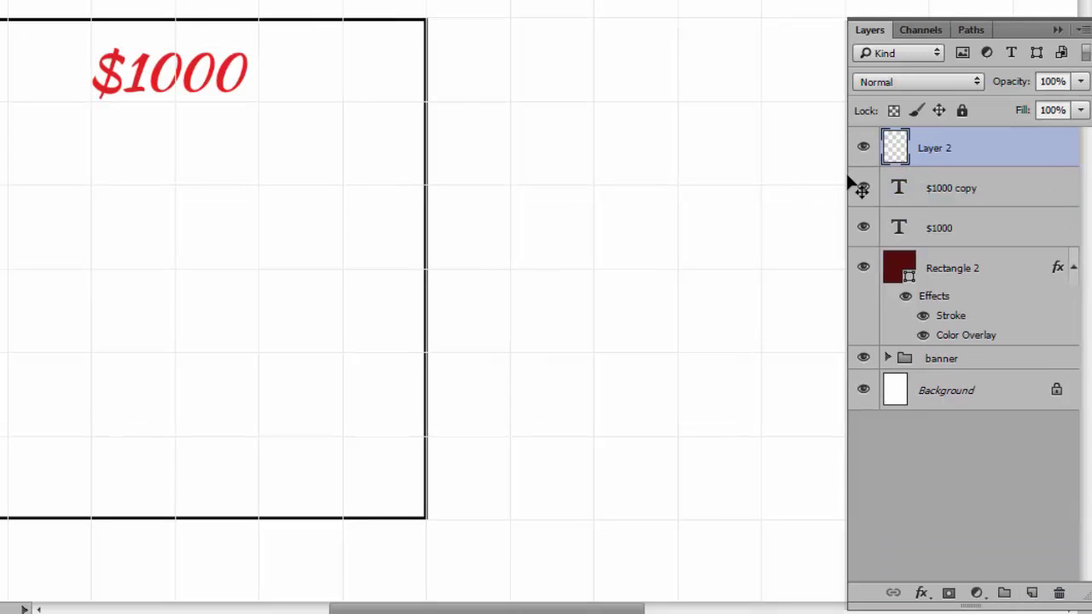
drag(950, 152, 1059, 593)
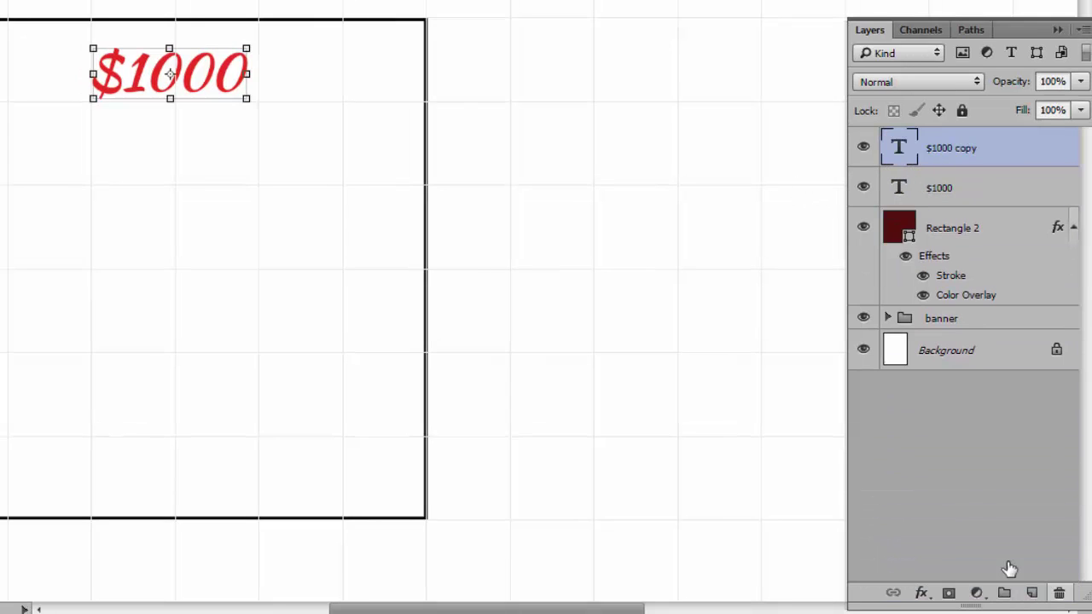
drag(196, 64, 180, 406)
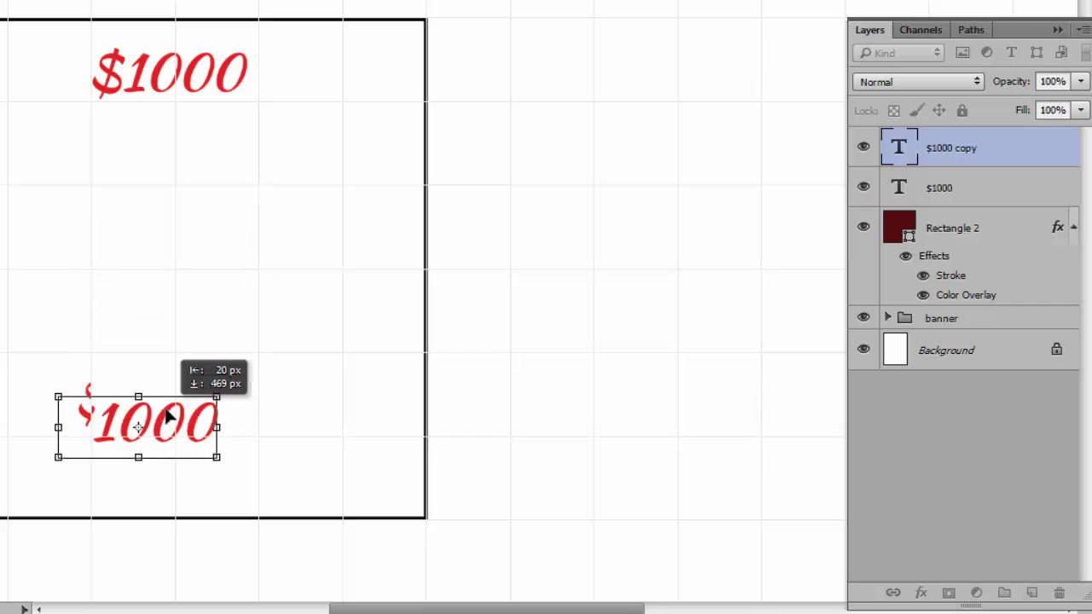
- Retype the copy as 'Name of the product' in black at 47 px
double_click(903, 149)
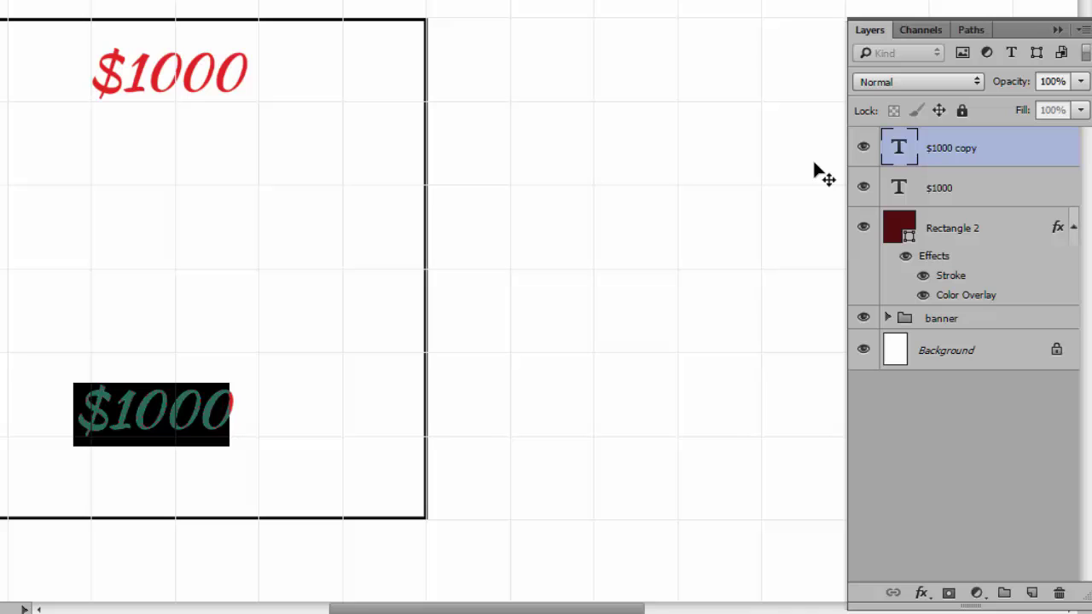
text(Name)
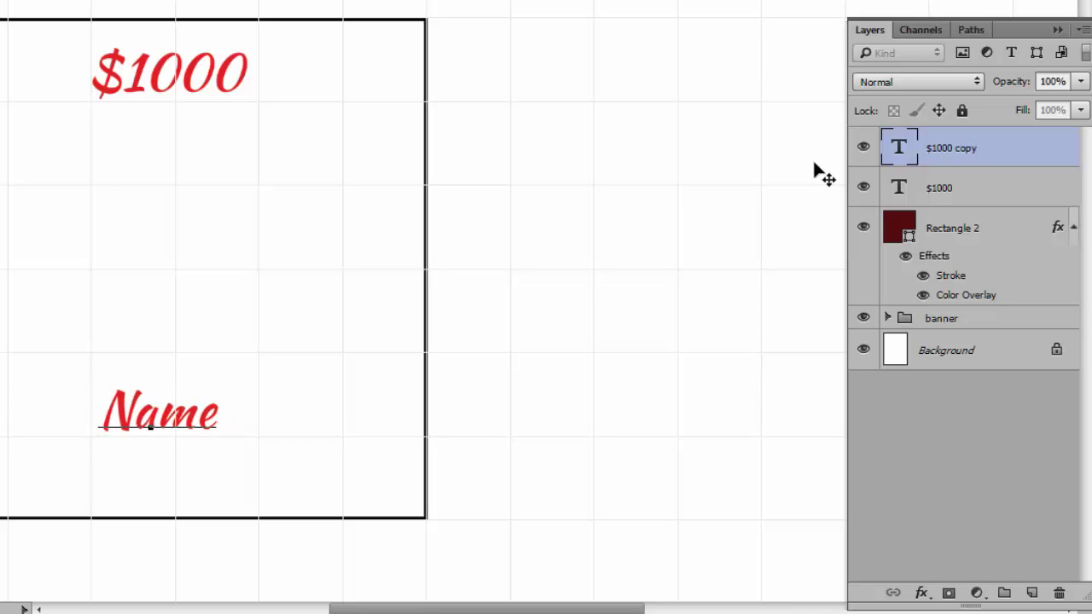
text( of the)
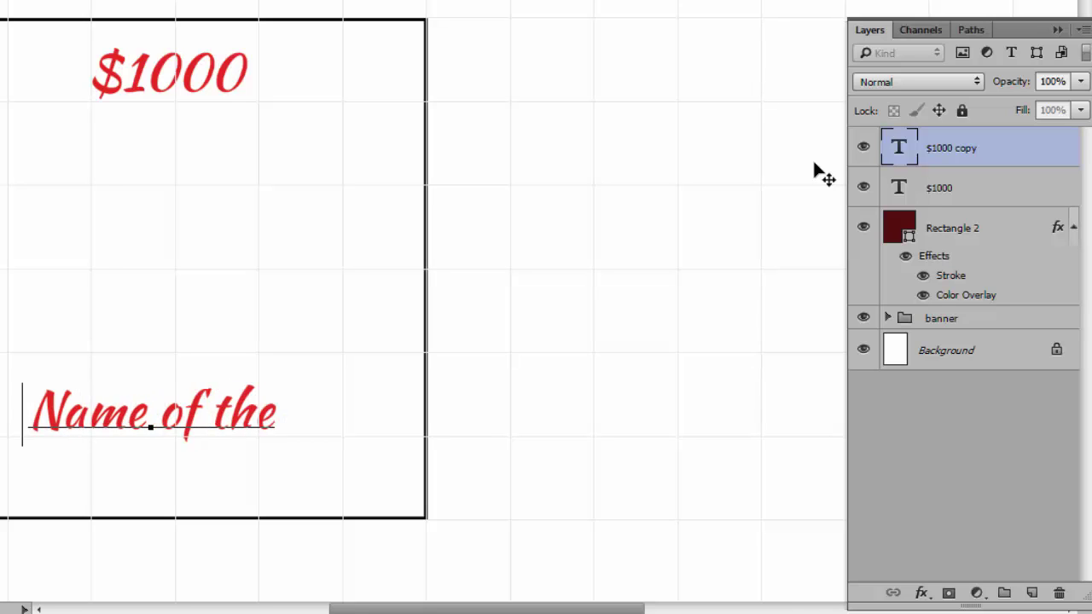
text( product)
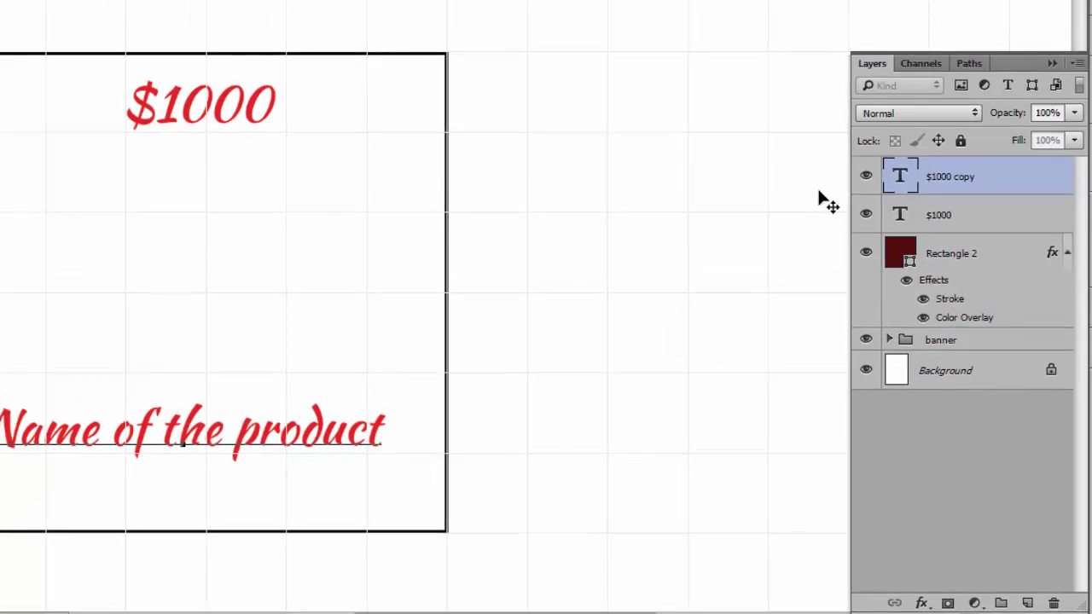
key(ctrl+a)
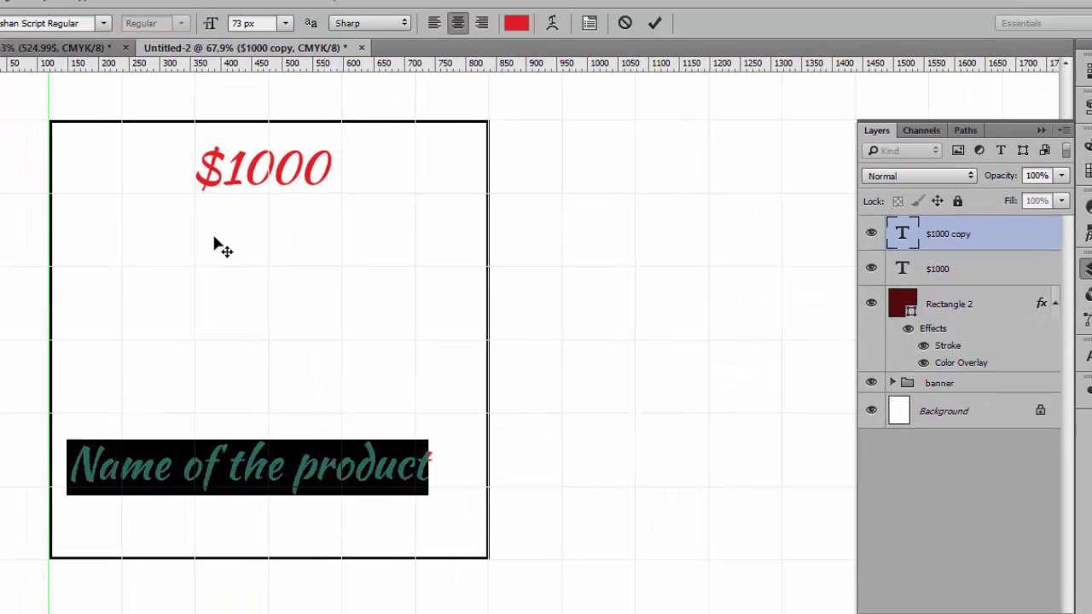
drag(218, 24, 195, 26)
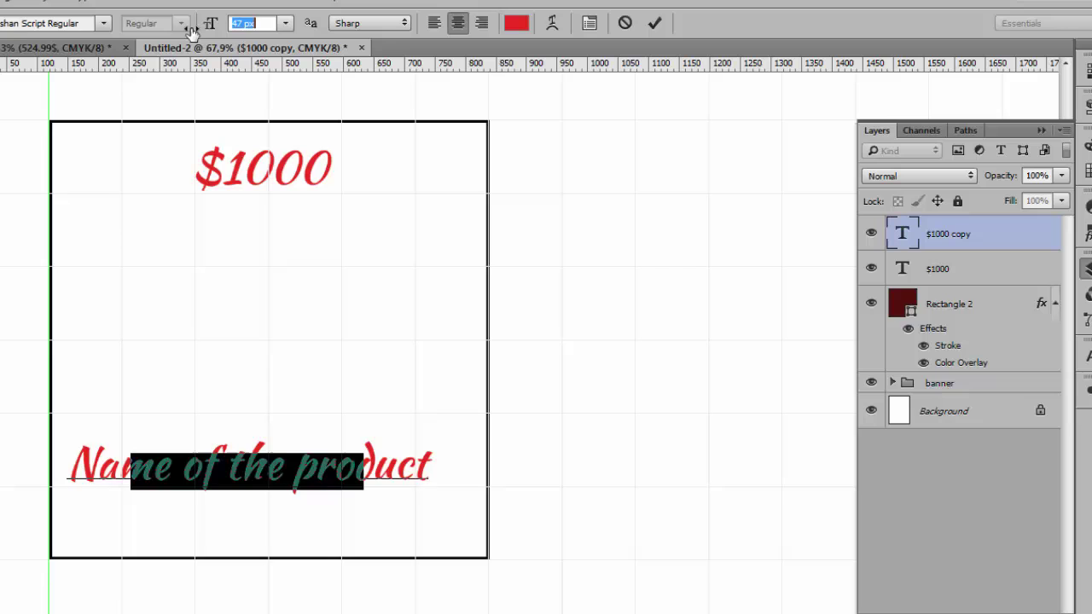
click(514, 27)
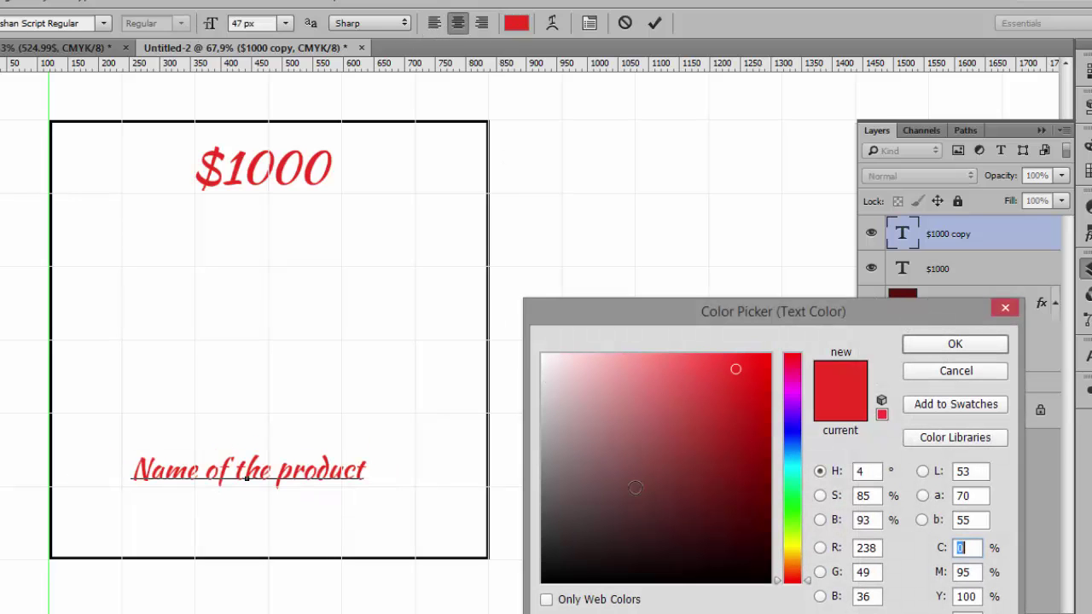
click(544, 582)
click(943, 350)
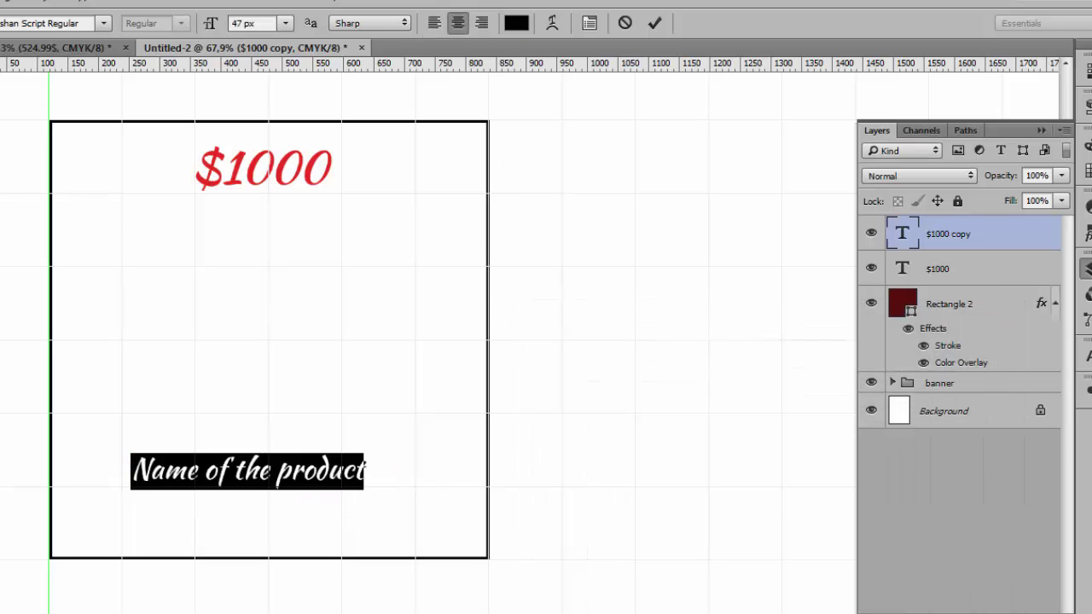
click(49, 236)
key(v)
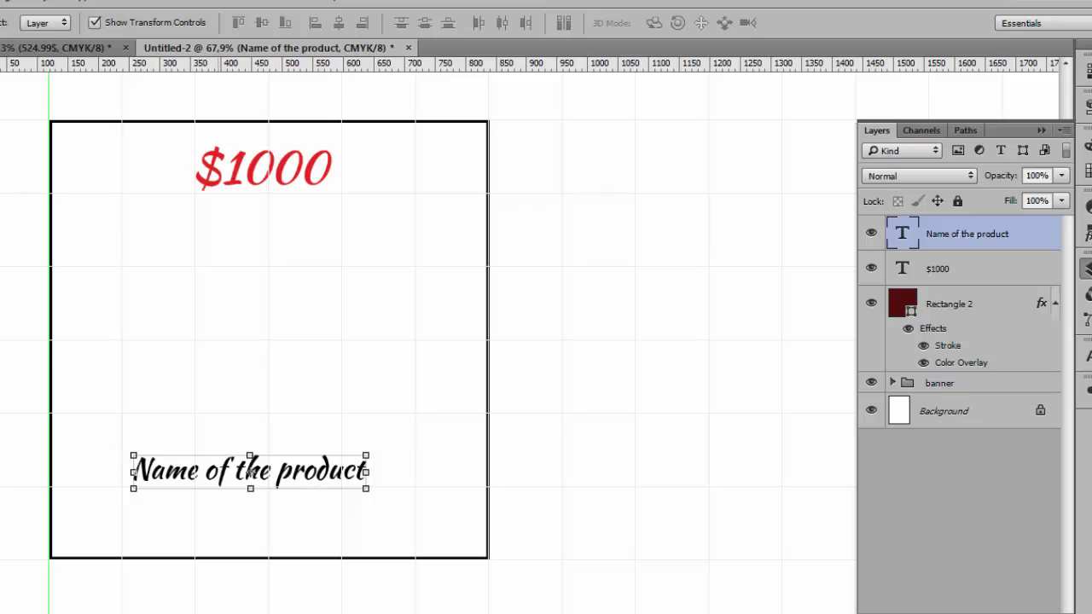
- Type the word 'Availavble' on a new text line below the product name
key(t)
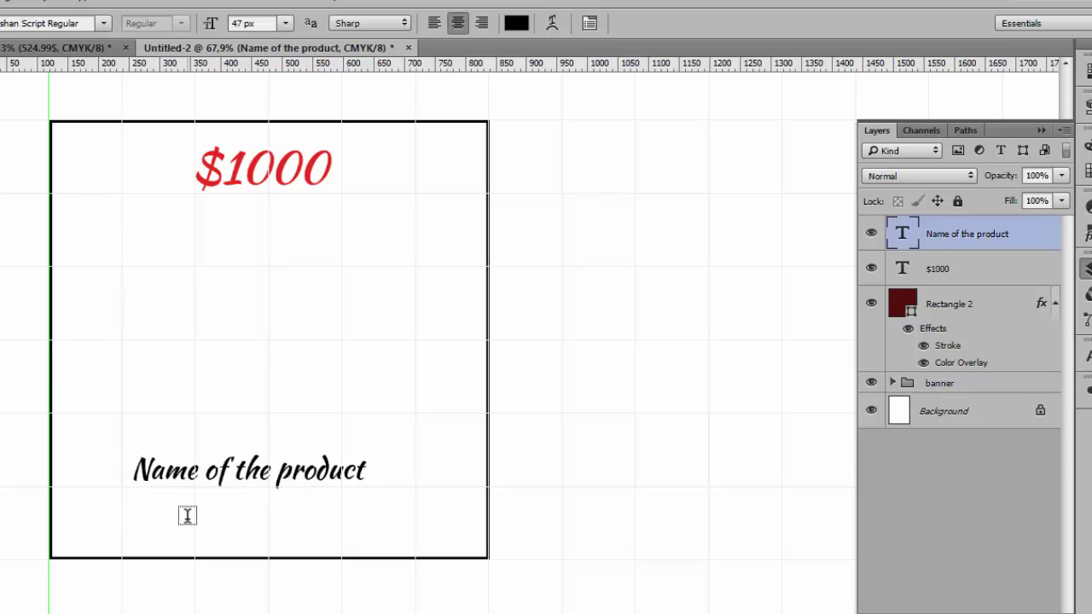
click(187, 516)
text(Av)
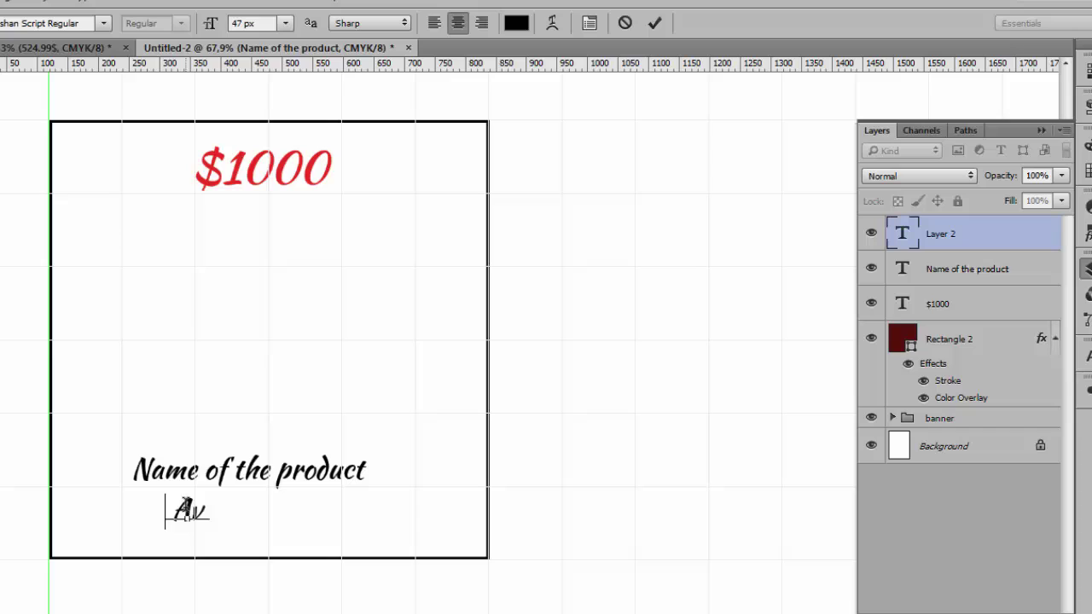
text(ailave)
key(BackSpace)
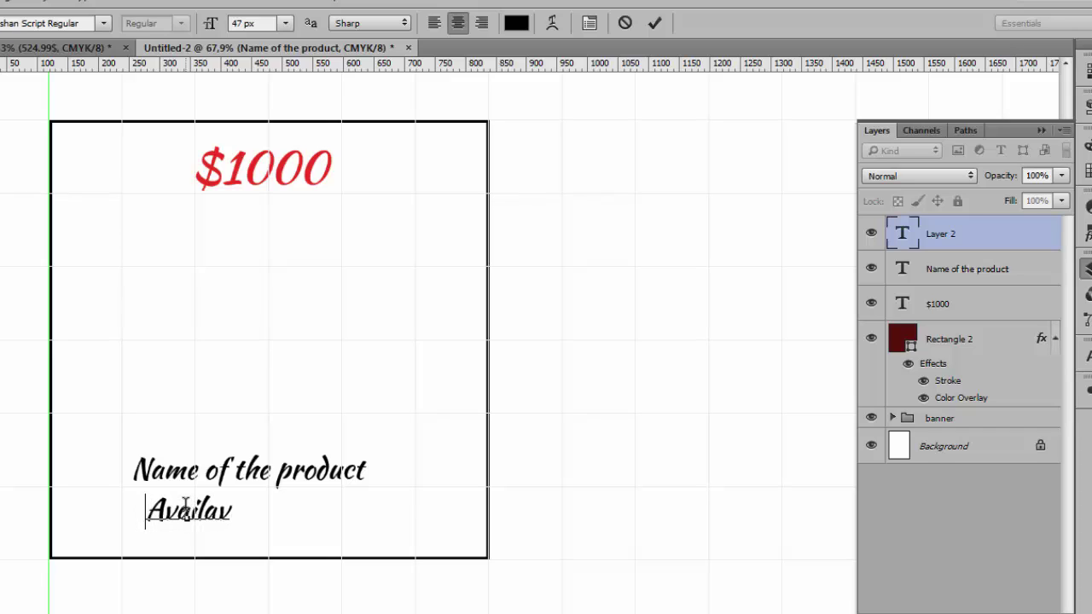
text(bel)
key(BackSpace)
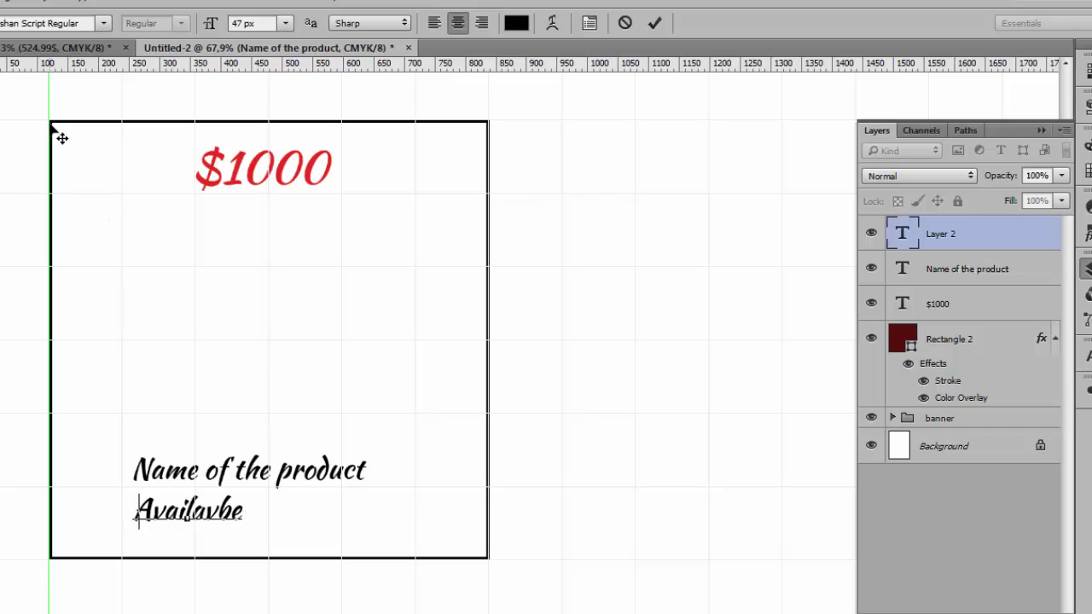
key(BackSpace)
text(le)
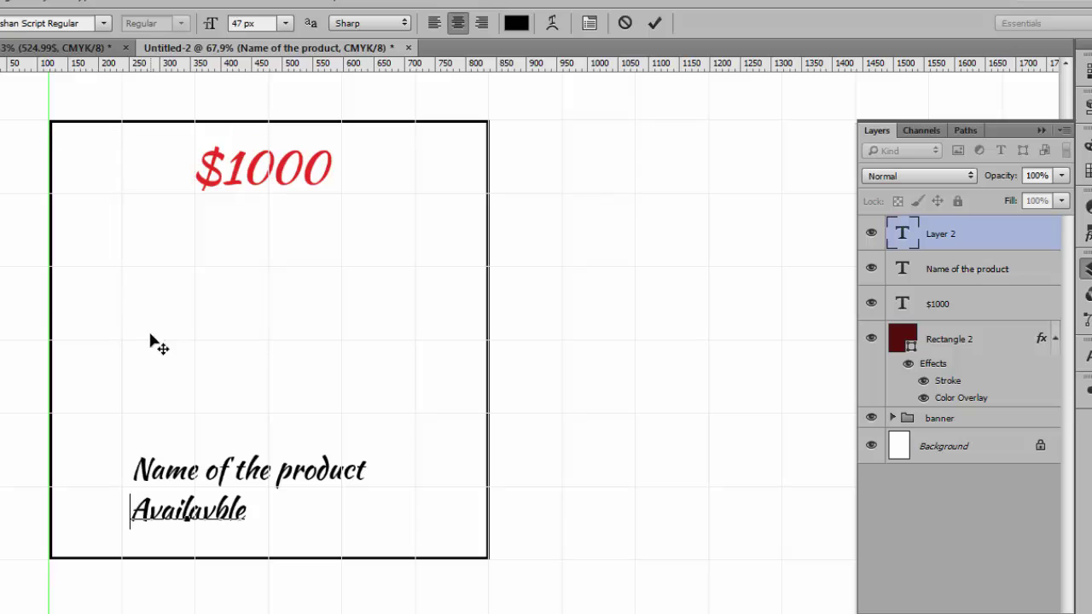
- Colour 'Availavble' bright green and centre it beneath the product name
double_click(222, 512)
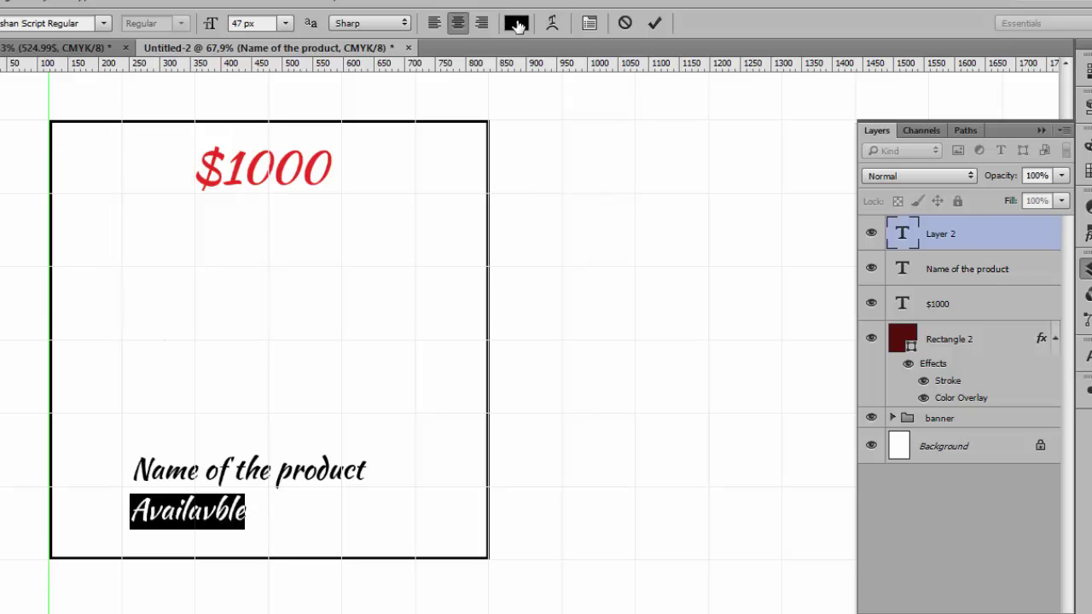
click(518, 25)
drag(792, 468, 795, 521)
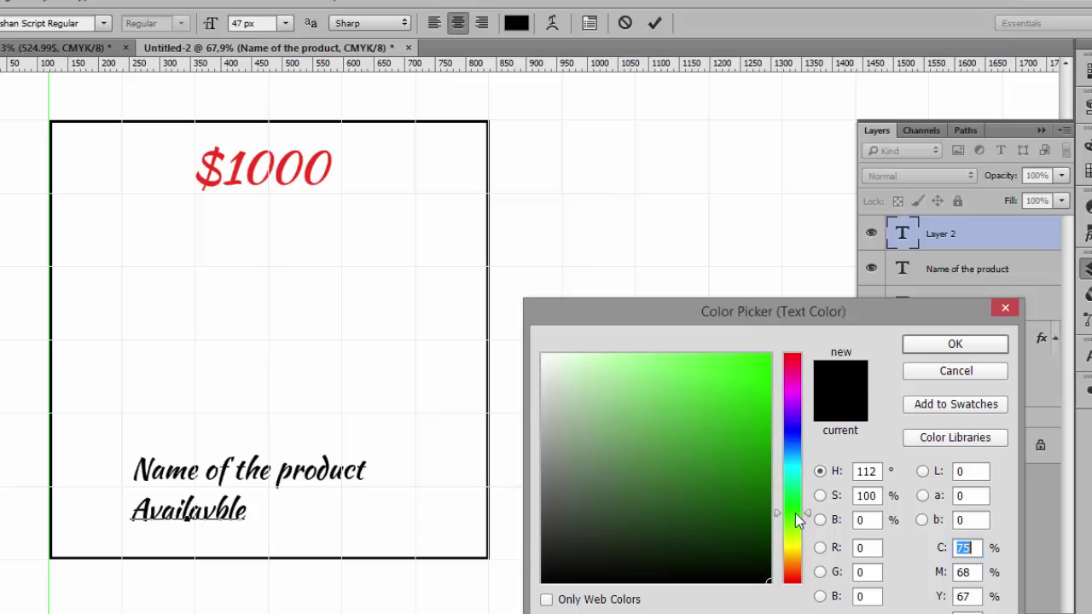
drag(731, 441, 788, 367)
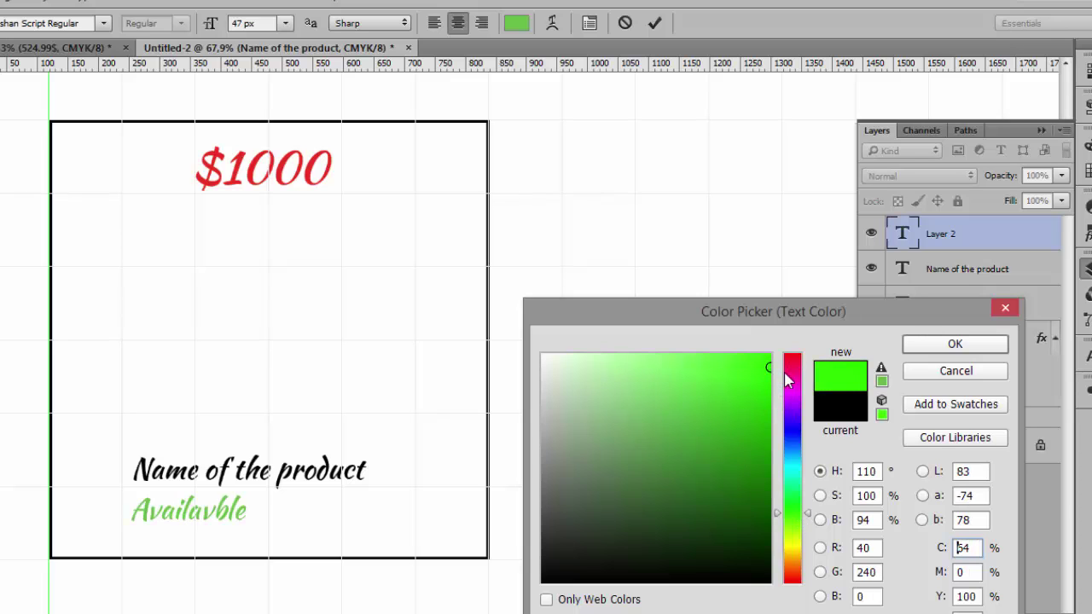
click(954, 344)
key(v)
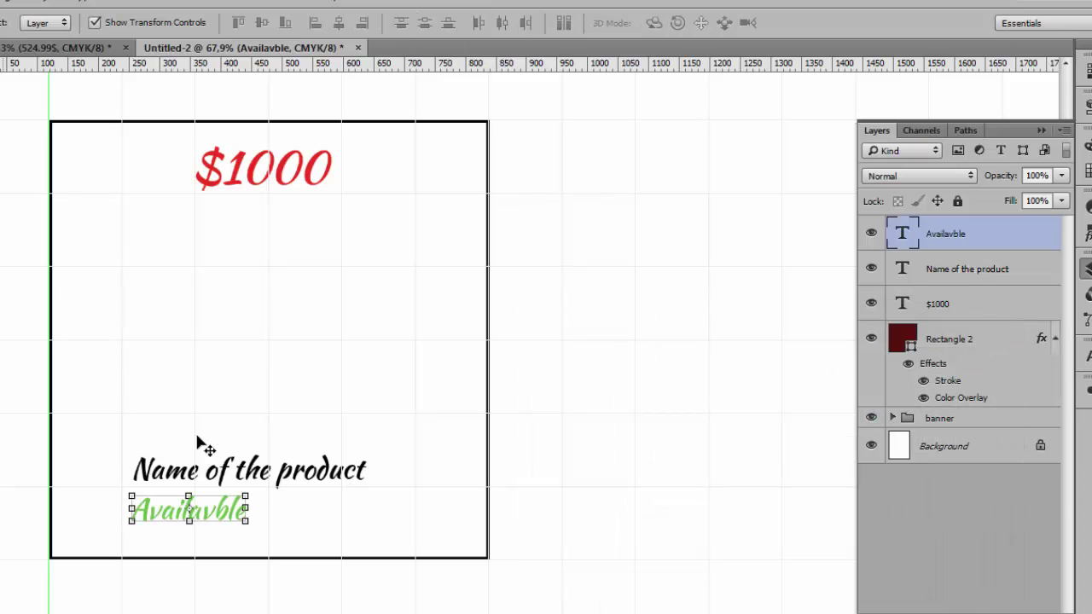
drag(232, 515, 296, 532)
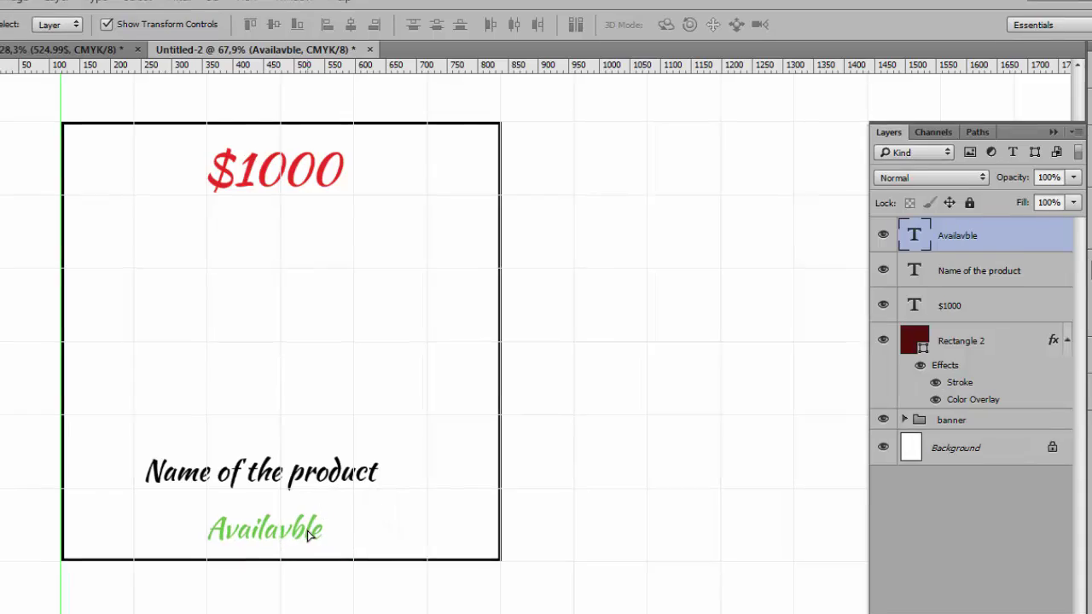
- Open the waterfall TV photo, drag it into the catalog page, and close its window
click(38, 12)
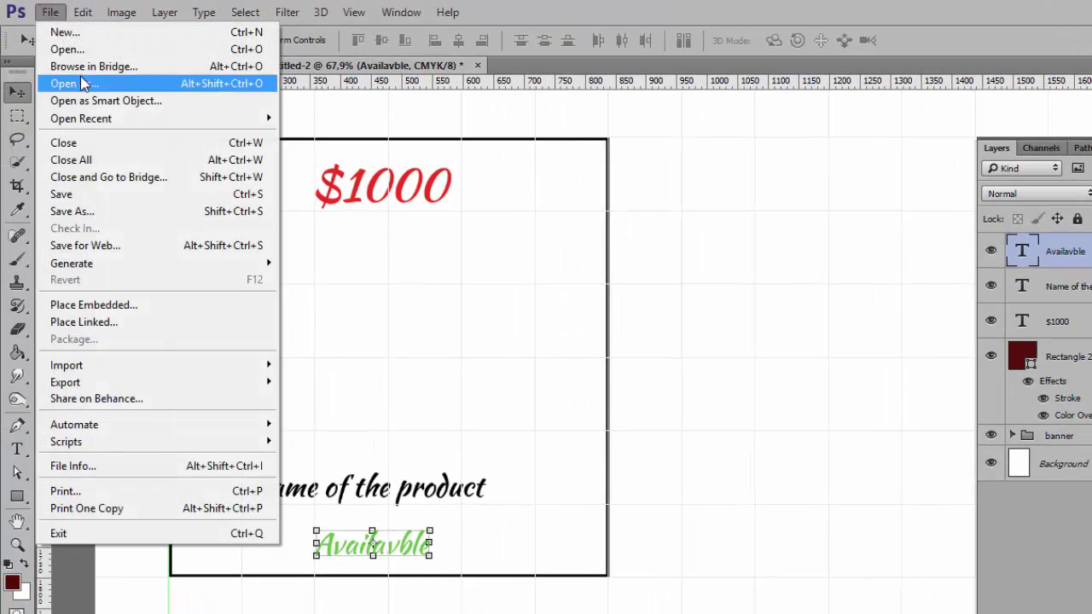
click(60, 46)
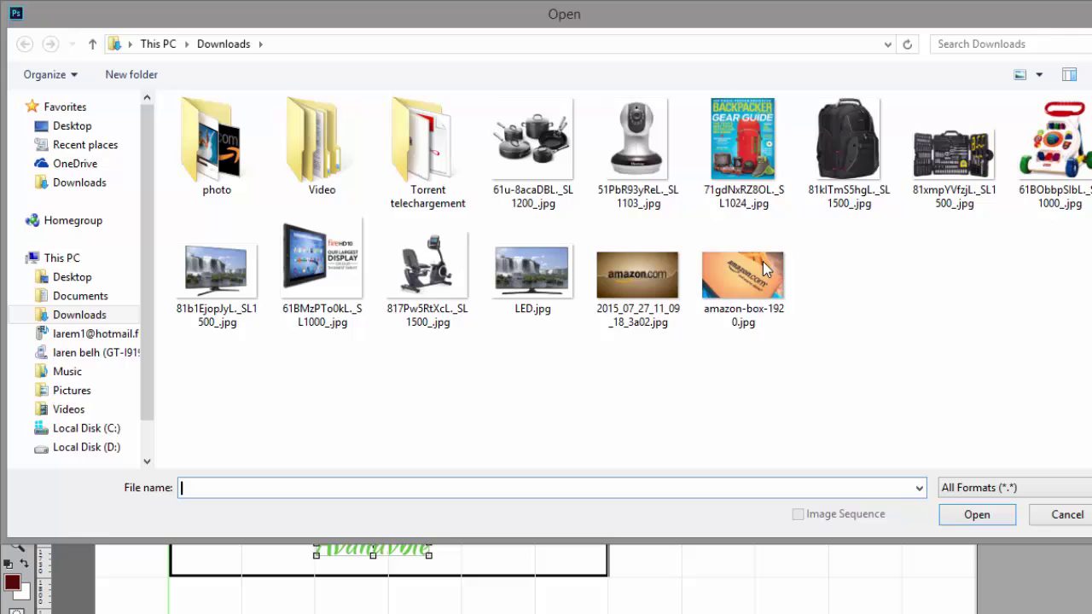
click(532, 271)
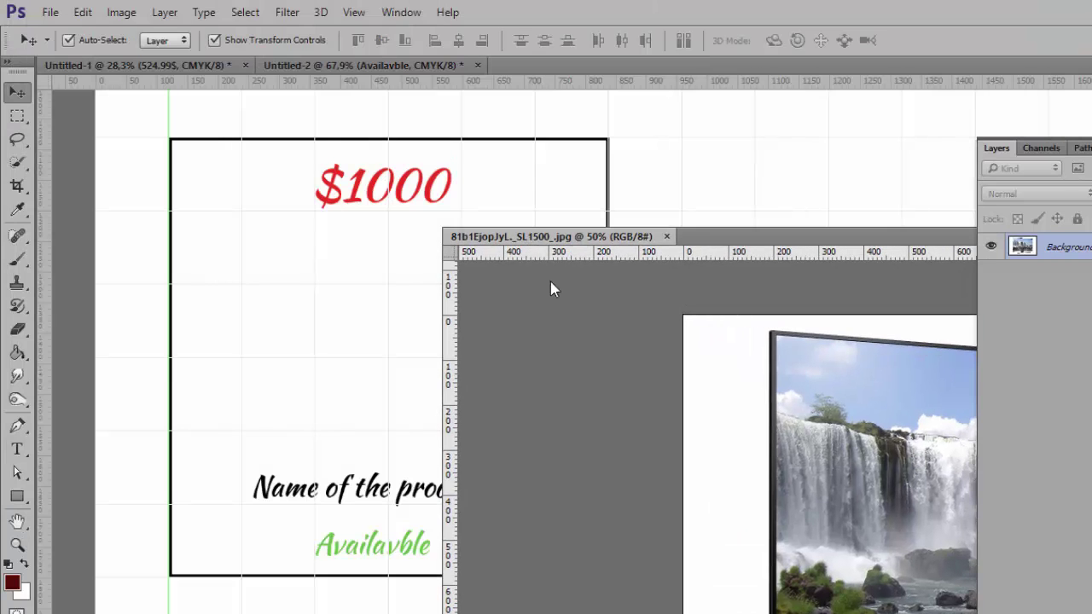
drag(553, 289, 228, 175)
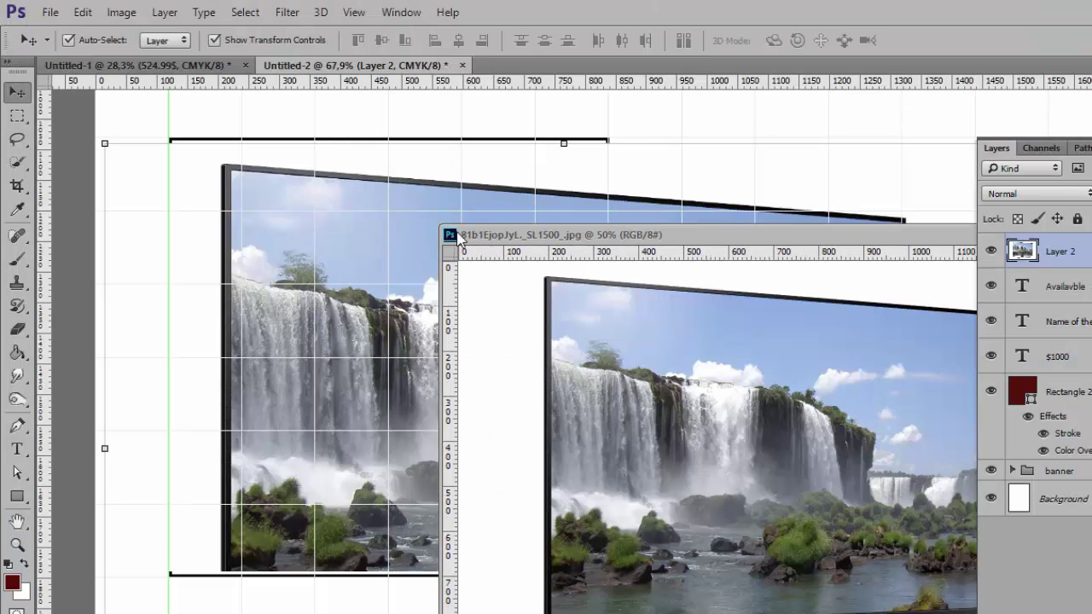
click(450, 235)
click(485, 349)
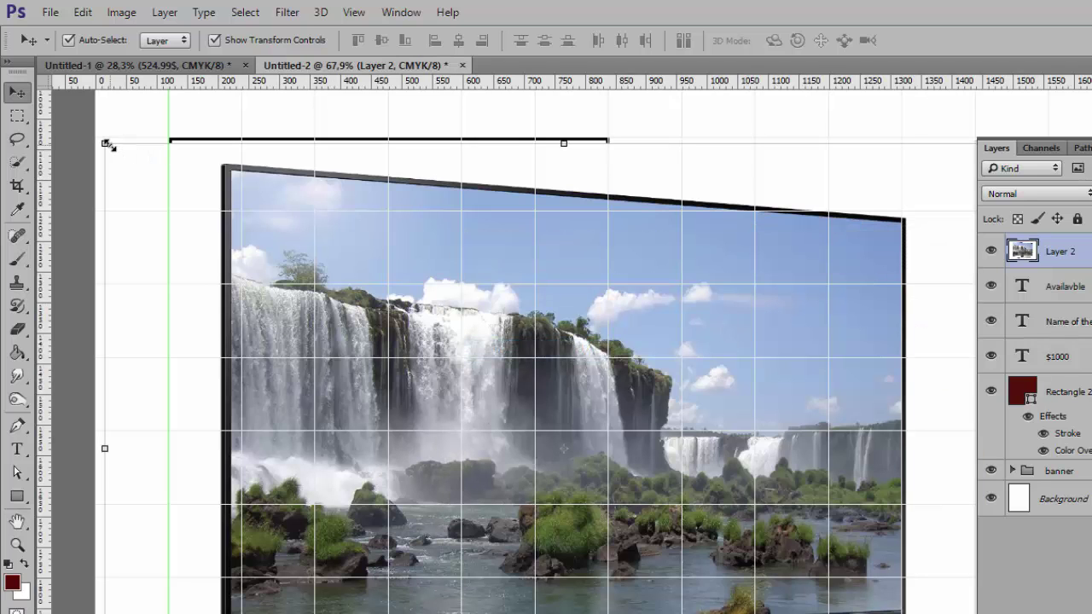
- Scale the TV photo down to 40% to fit between the price and name
mouse_move(106, 143)
mouse_down()
mouse_move(359, 364)
mouse_move(378, 324)
mouse_move(348, 273)
mouse_move(334, 275)
mouse_up()
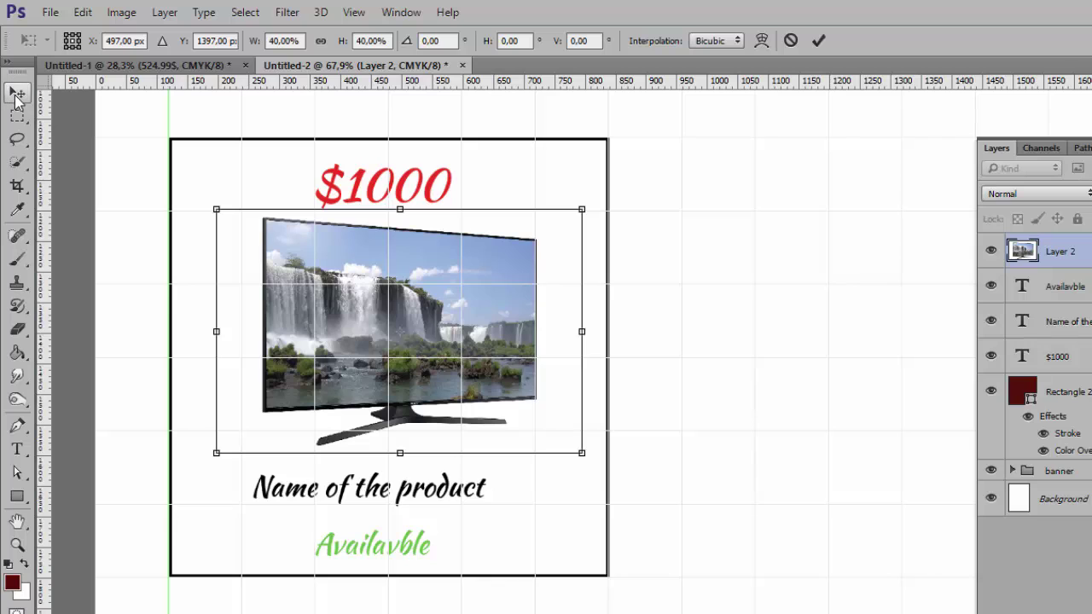
click(17, 96)
click(526, 271)
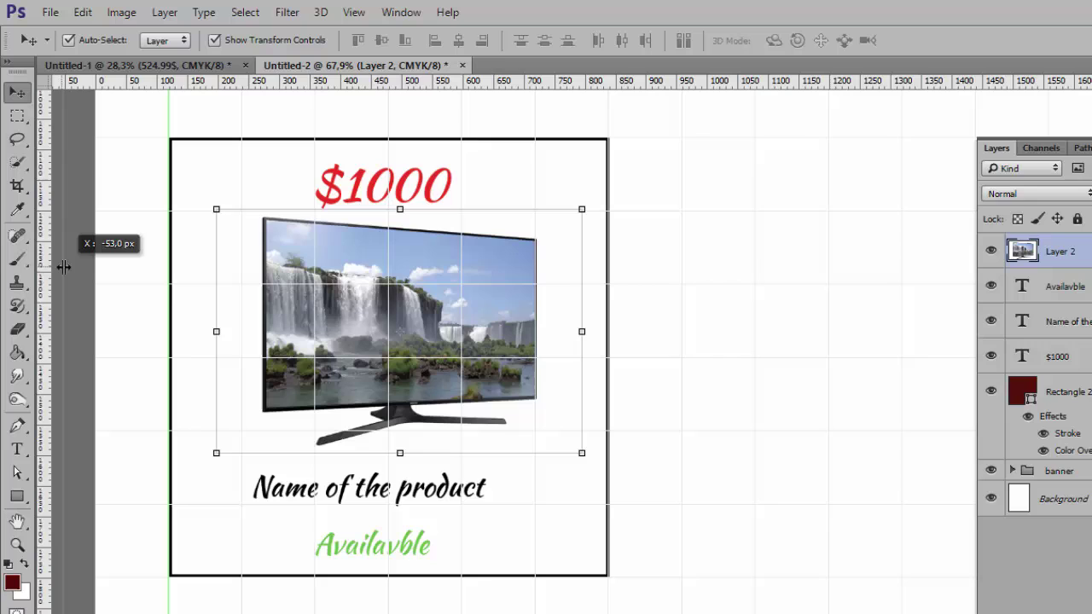
- Add a vertical guide through the card's middle and centre the TV photo on it
mouse_move(63, 267)
mouse_down()
mouse_move(399, 266)
mouse_move(389, 265)
mouse_up()
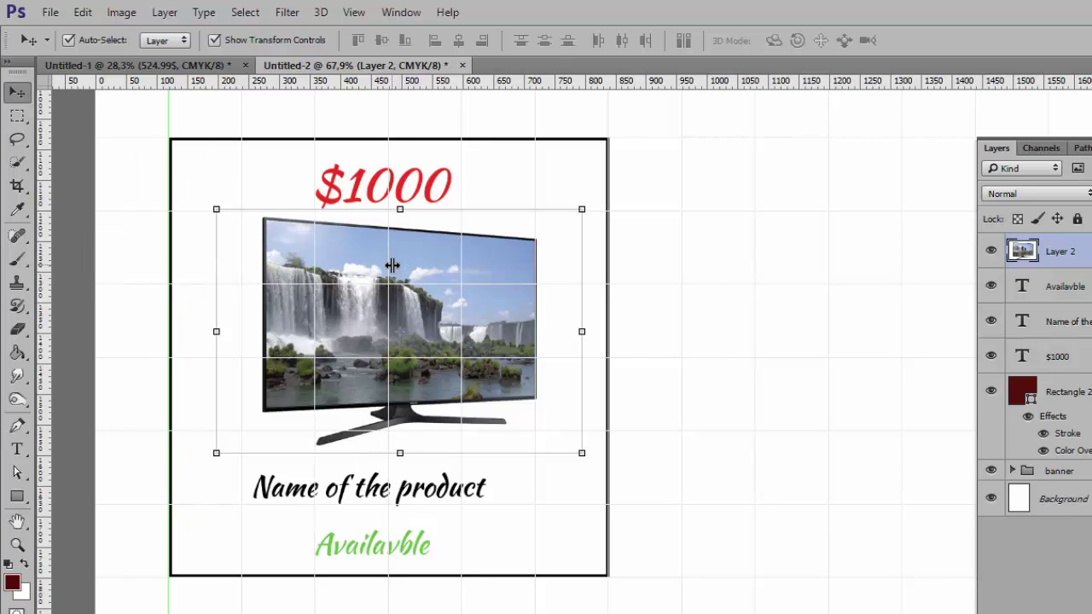
click(495, 158)
drag(451, 285, 440, 288)
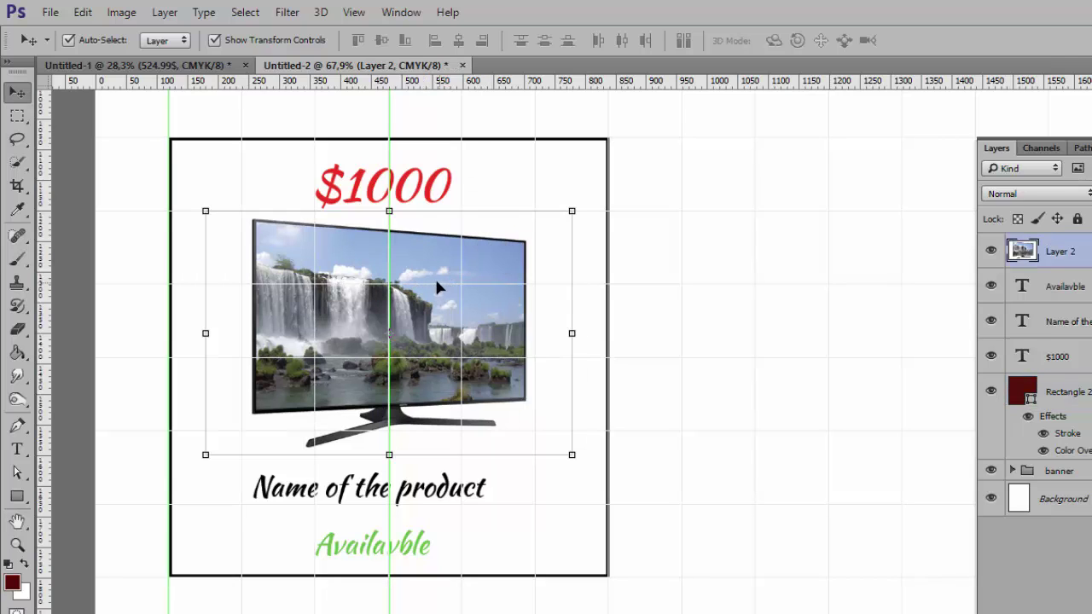
key(ctrl+t)
key(Return)
- Nudge the Availavble text right to line it up on the central guide
click(393, 191)
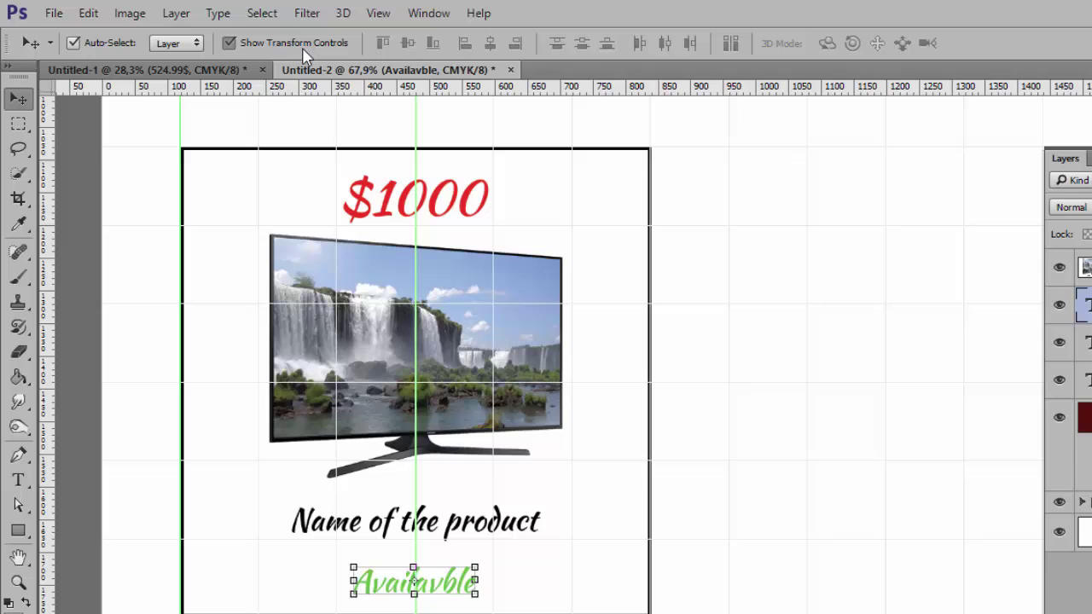
click(300, 44)
click(304, 47)
key(Right)
key(Right)
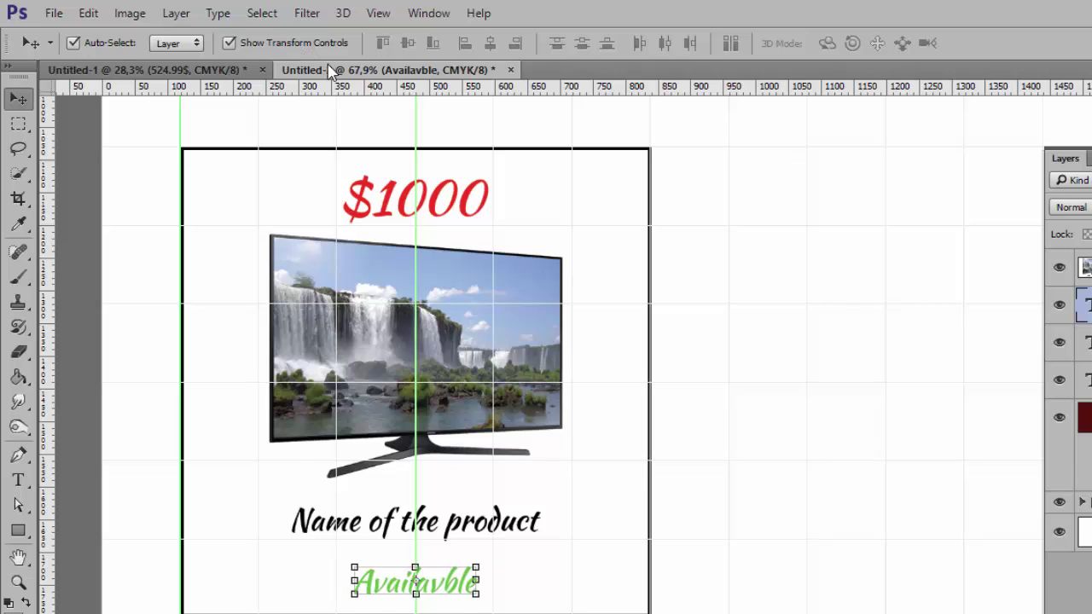
key(Right)
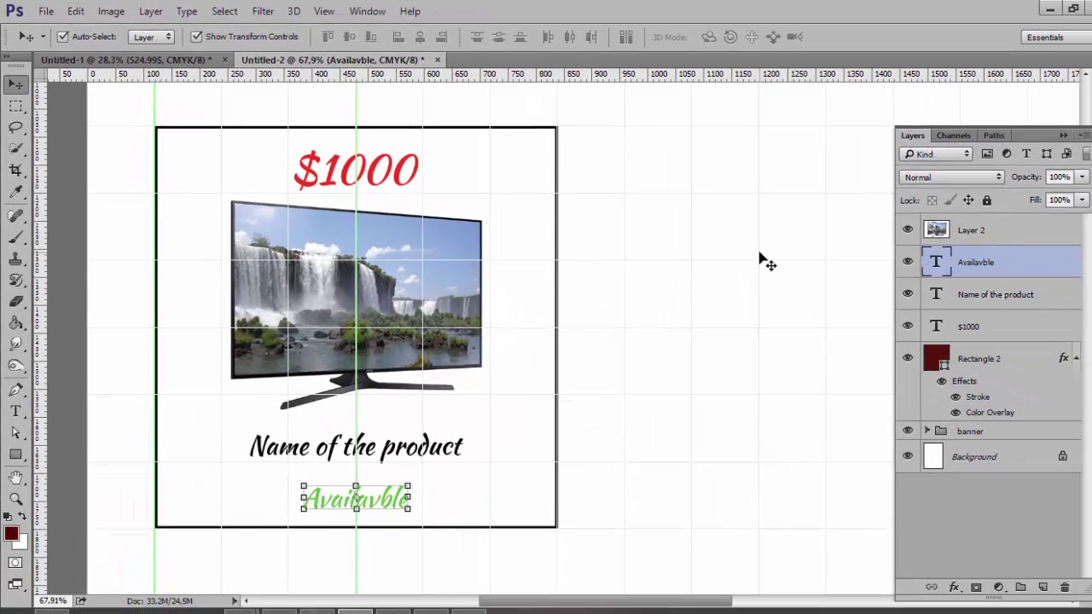
- Group the TV photo, three text layers and card frame into a group named 'product 1'
scroll(767, 262, down, 3)
scroll(766, 262, down, 3)
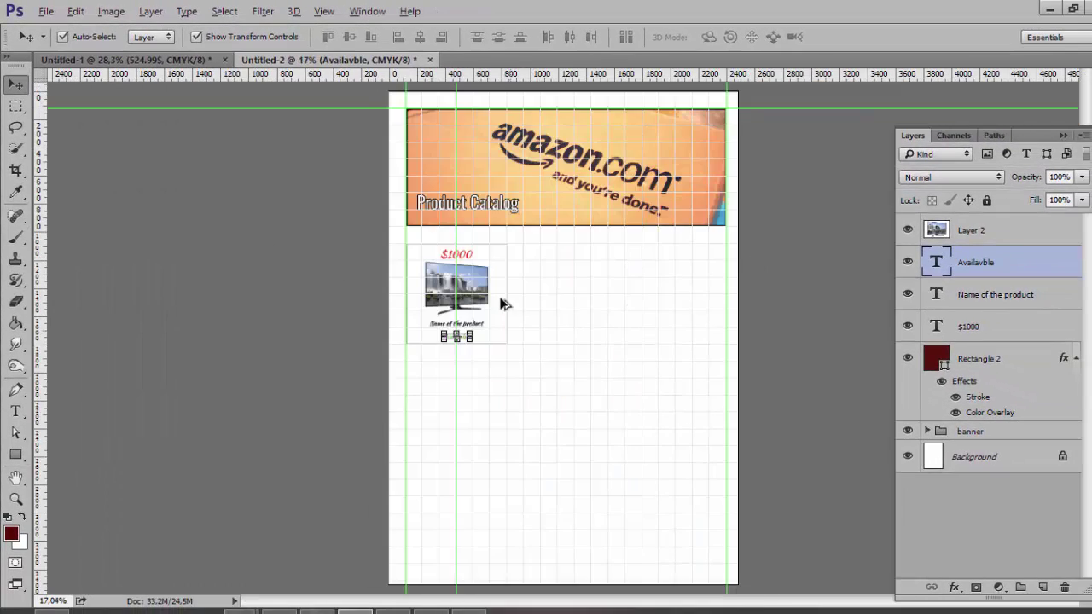
scroll(502, 304, up, 2)
scroll(474, 304, up, 2)
scroll(555, 272, up, 2)
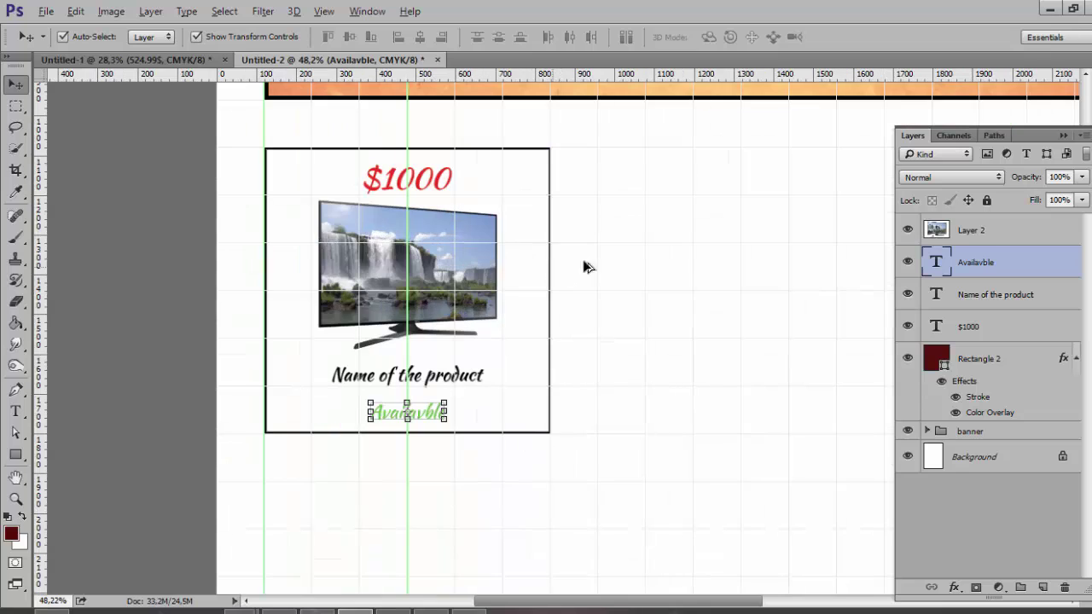
click(993, 235)
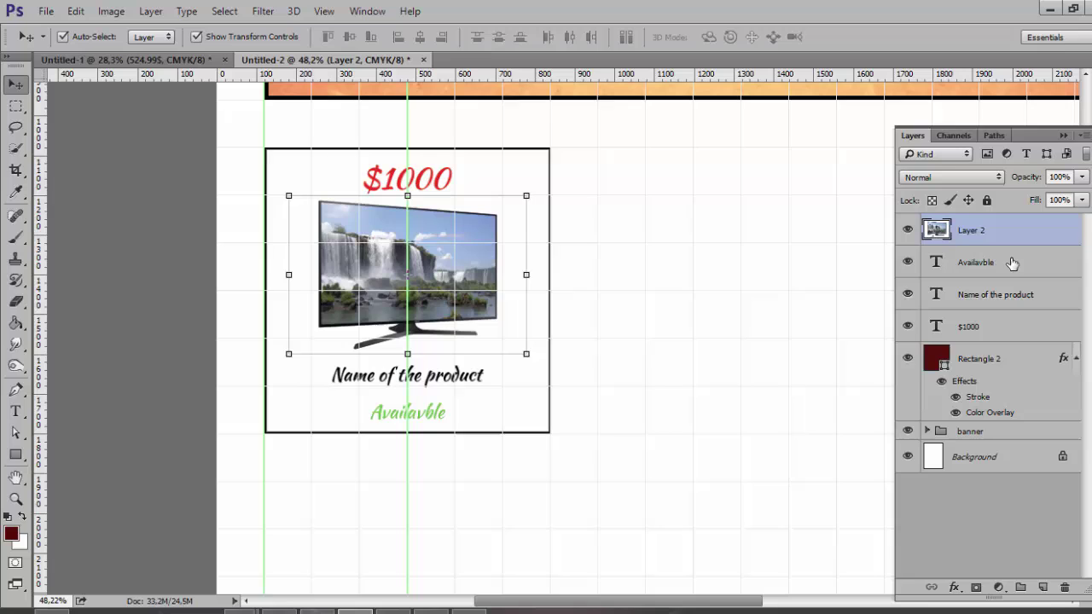
shift+click(1017, 295)
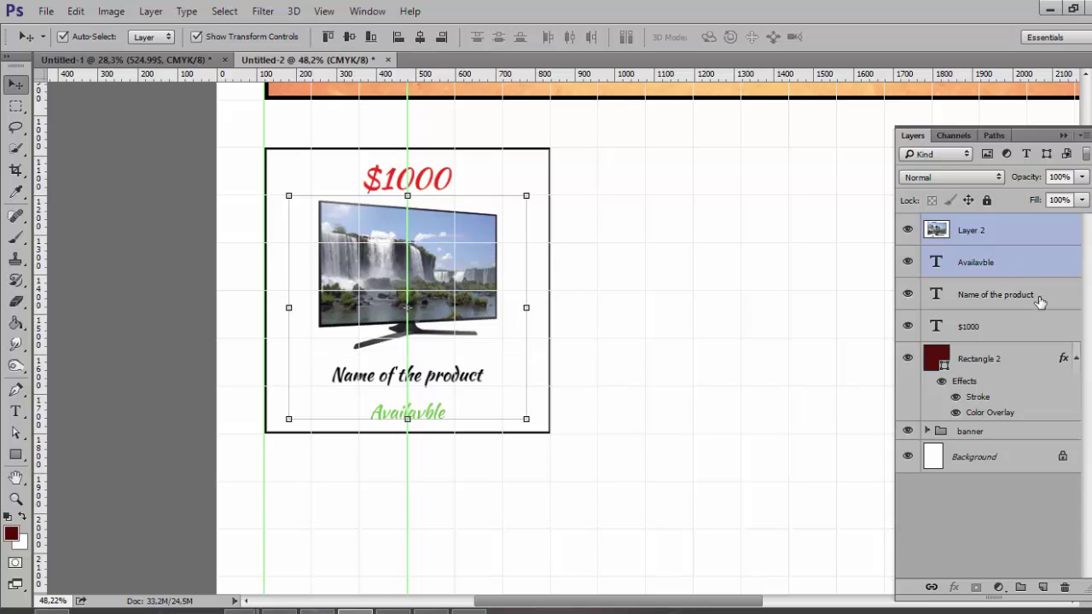
shift+click(1009, 333)
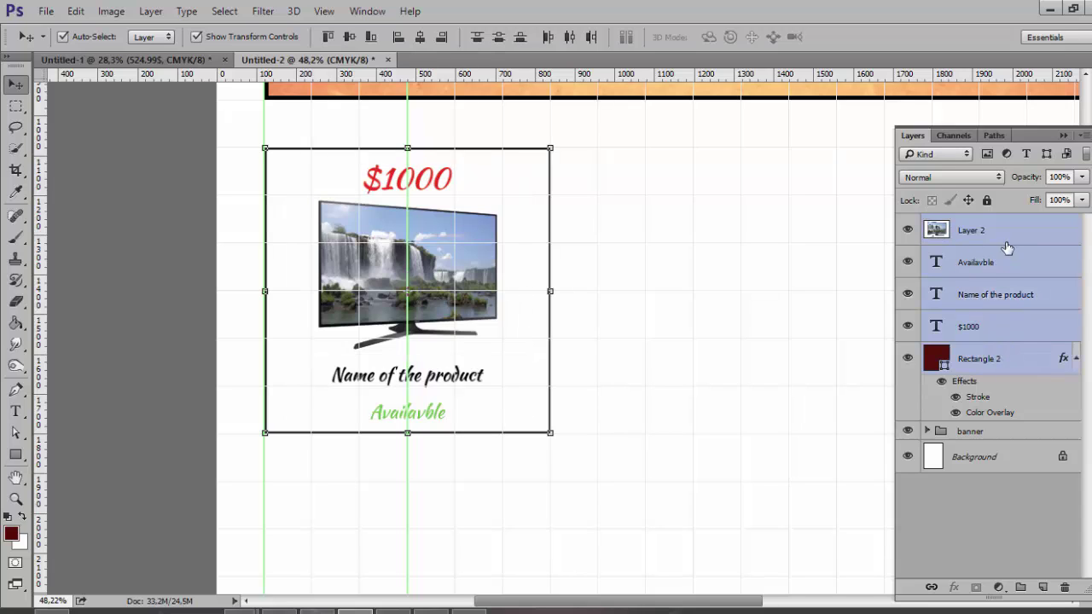
key(ctrl+g)
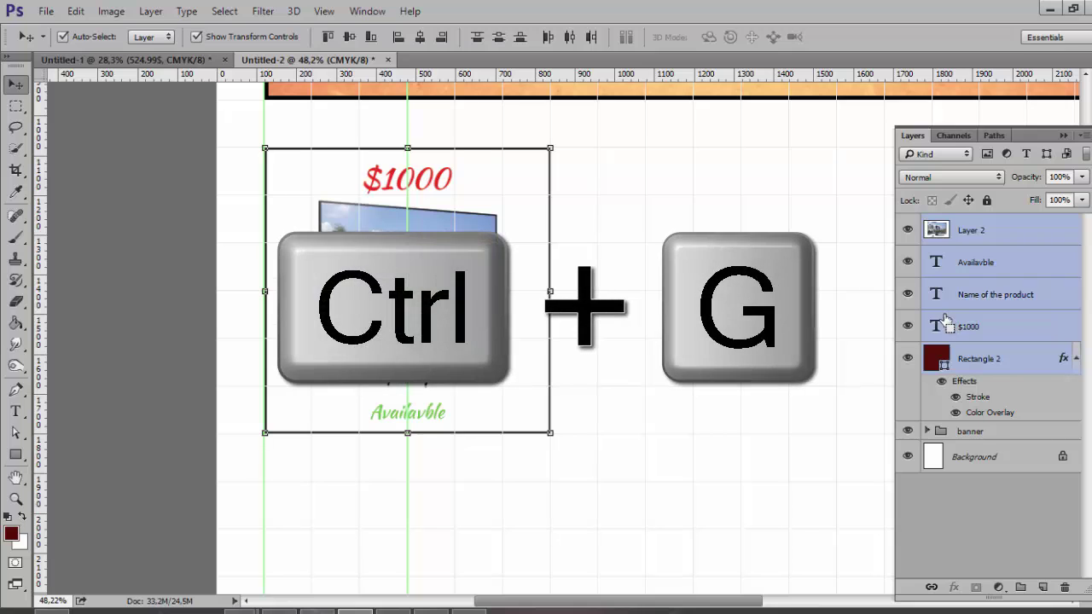
double_click(958, 224)
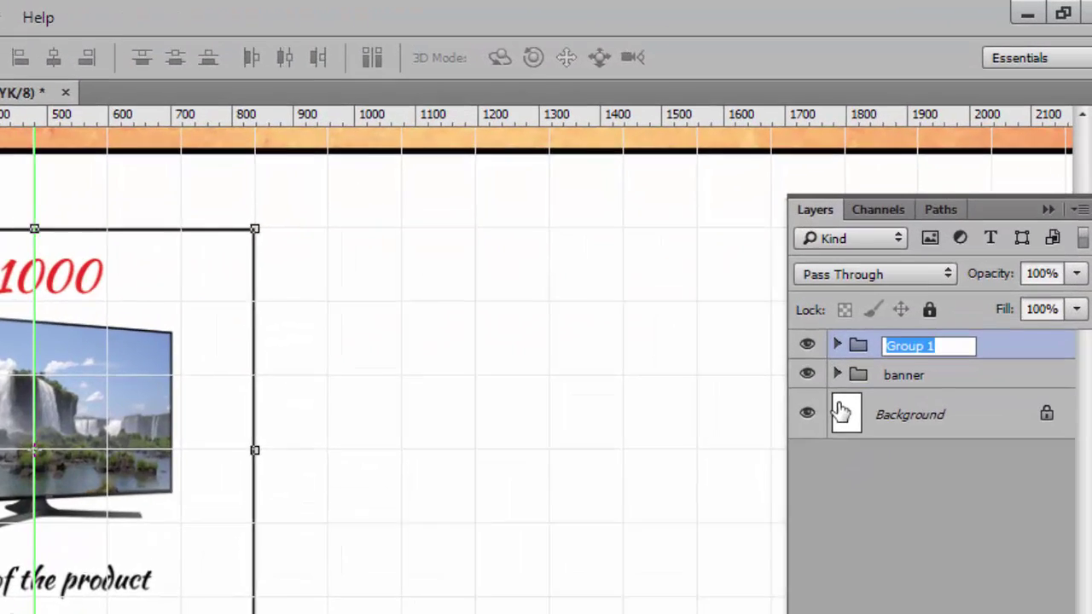
text(product)
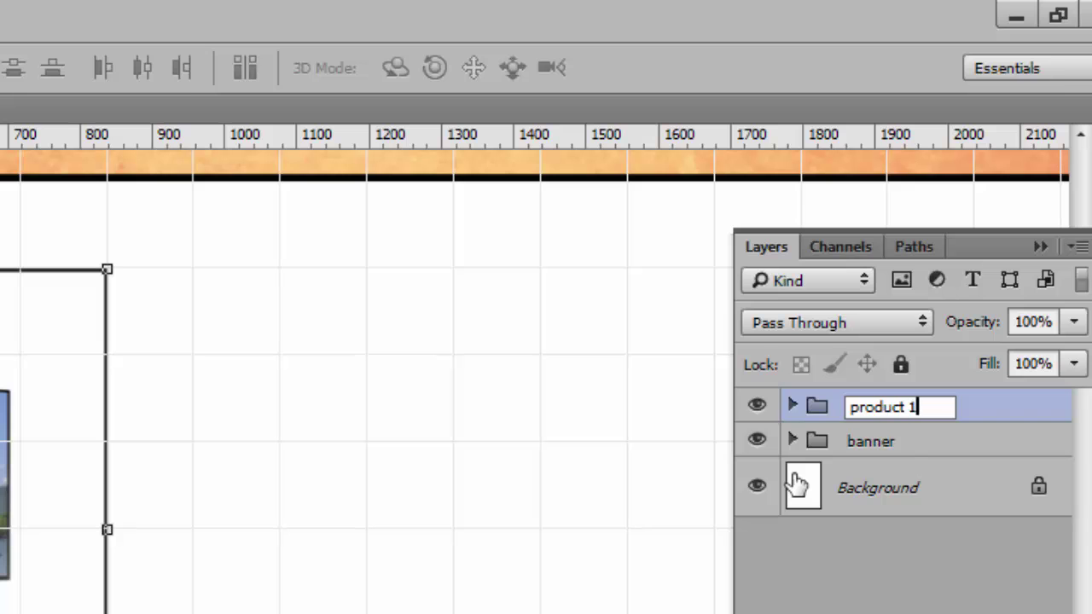
key(Return)
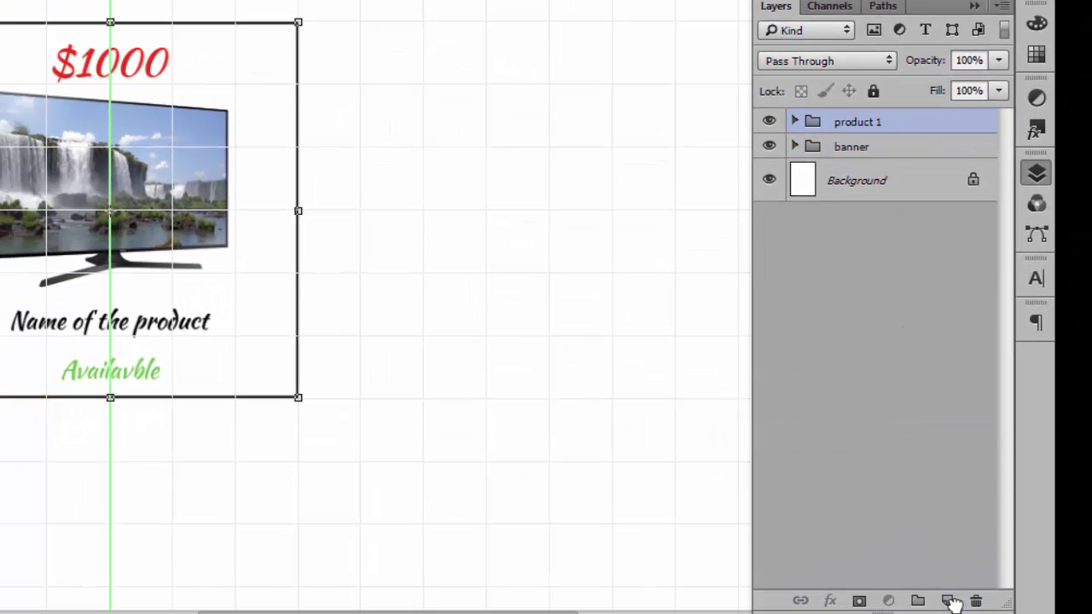
- Duplicate the product 1 group, move the copy right of the first card, and rename it 'product 2'
drag(888, 162, 951, 600)
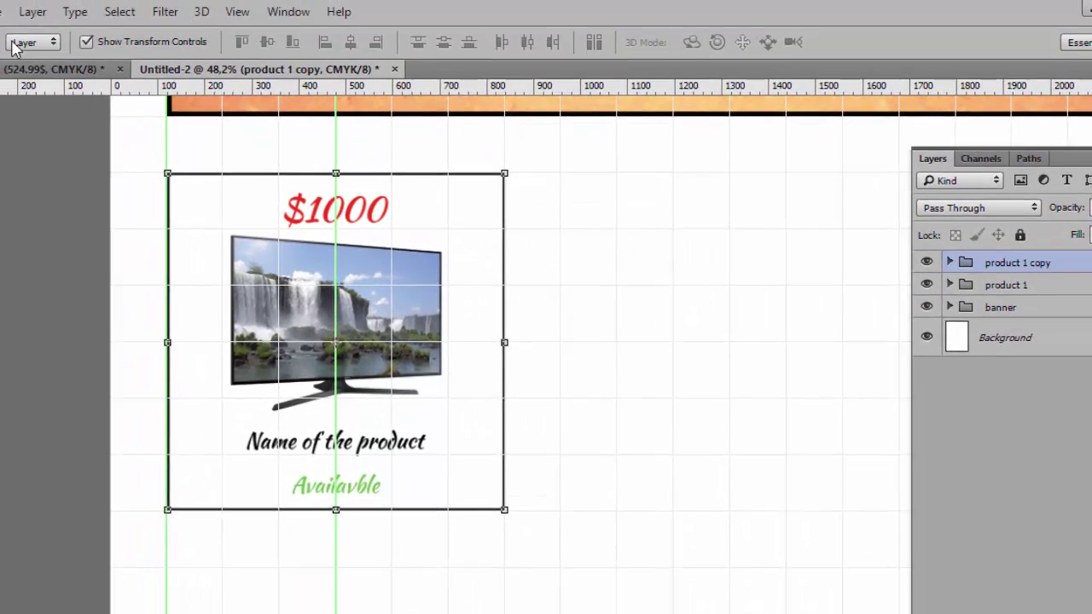
click(67, 66)
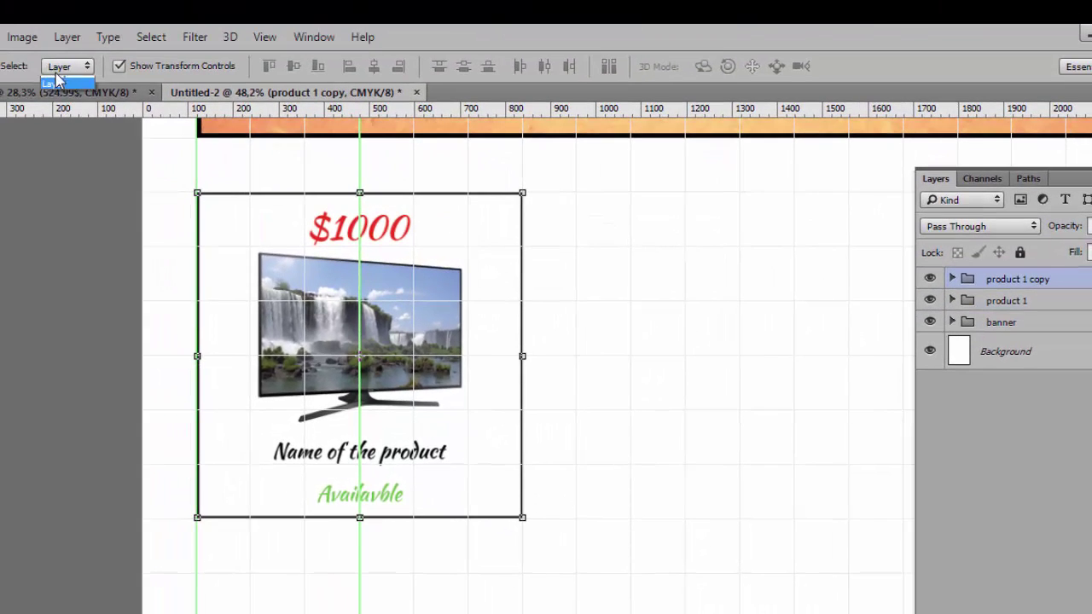
click(58, 83)
drag(380, 303, 758, 309)
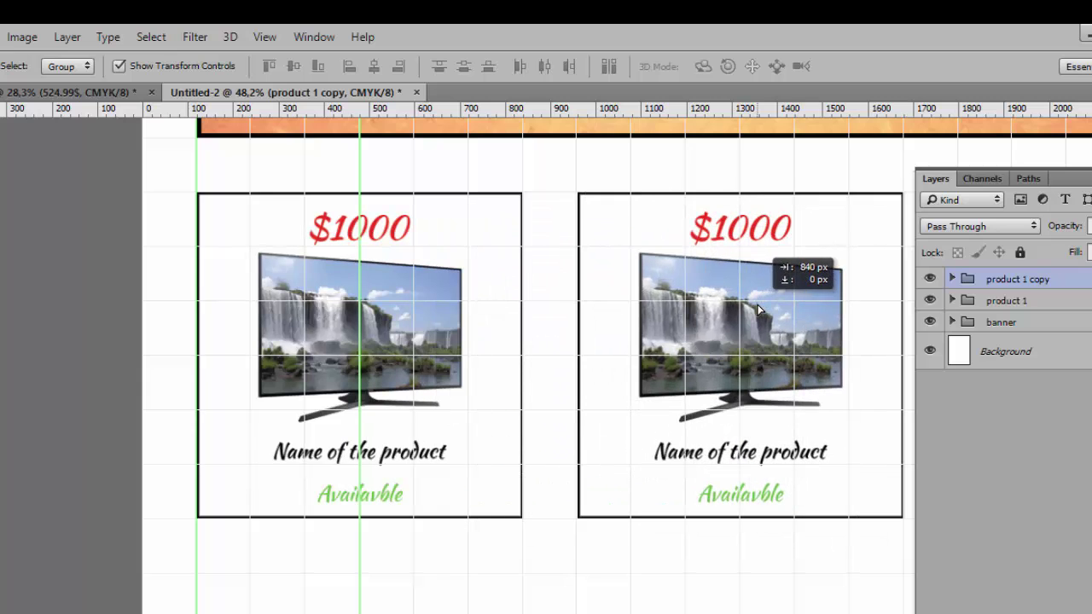
double_click(1049, 279)
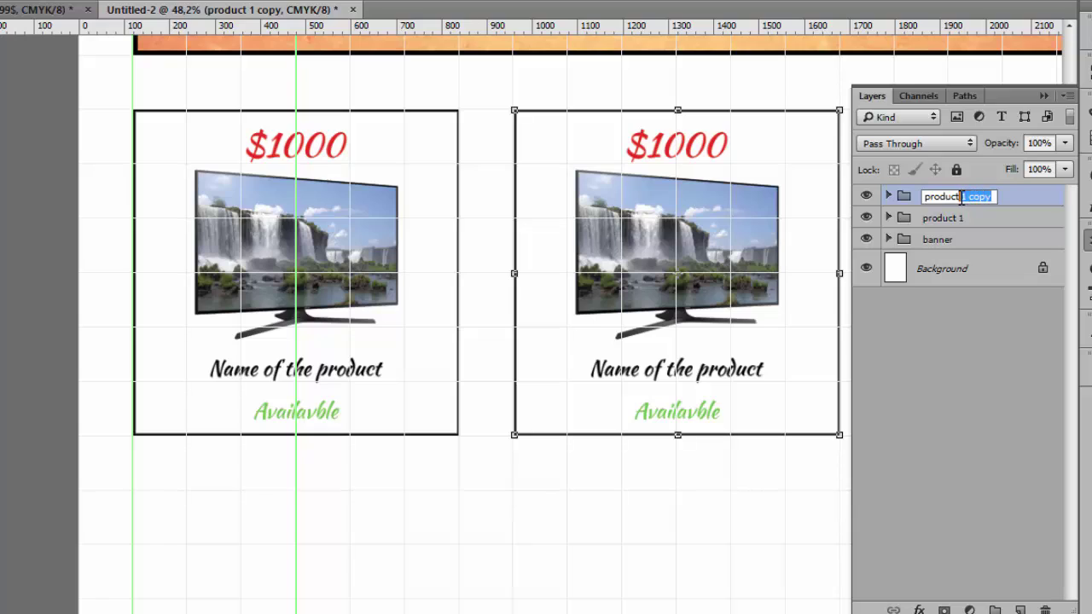
text(2)
key(Return)
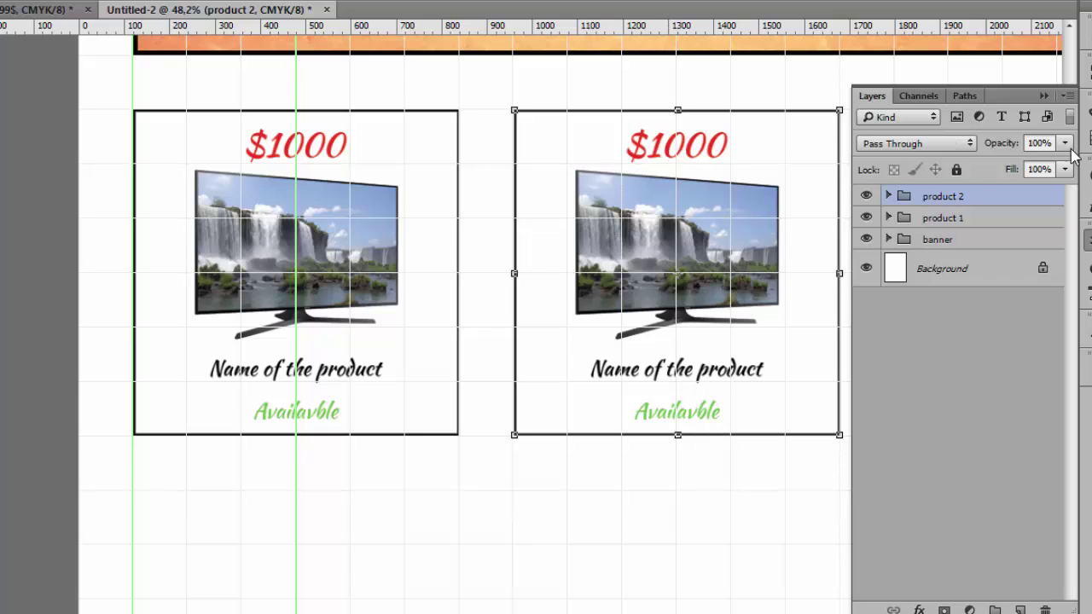
click(1043, 97)
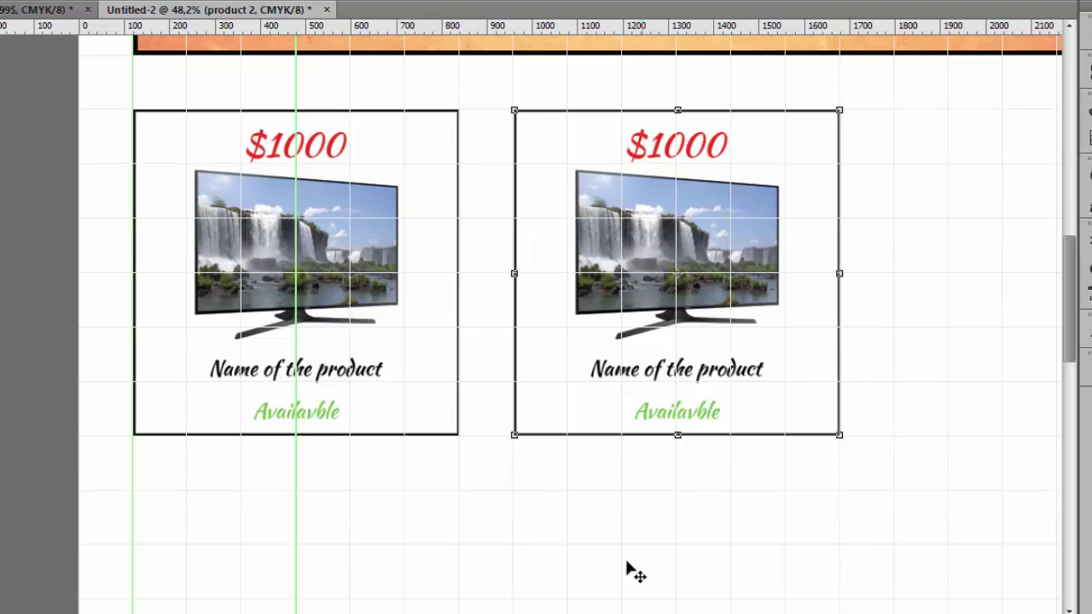
scroll(597, 564, right, 5)
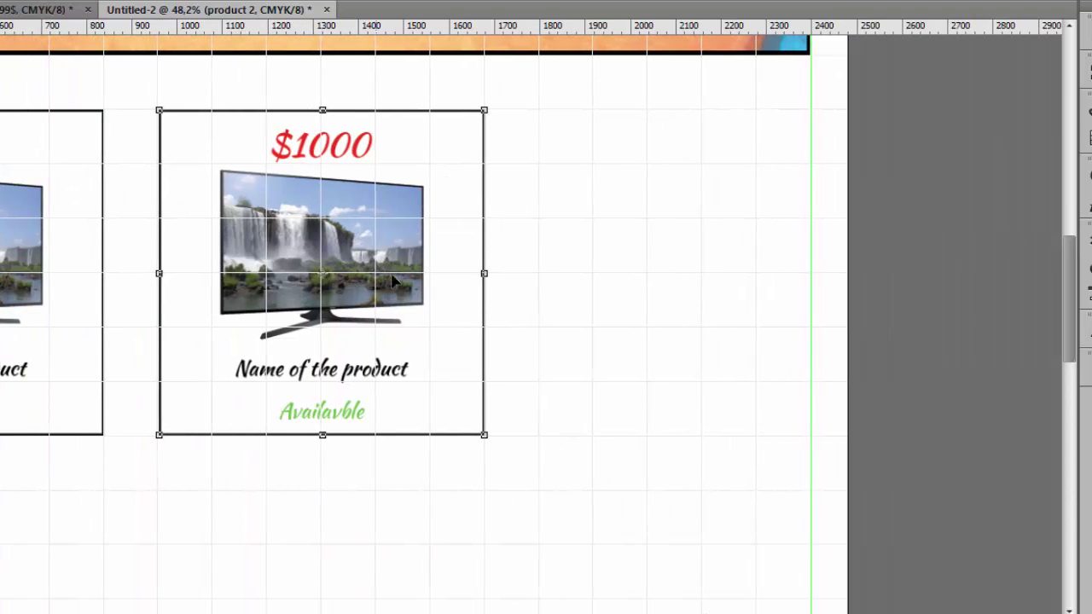
- Duplicate the product 2 group and rename the copy 'product 3'
click(1088, 243)
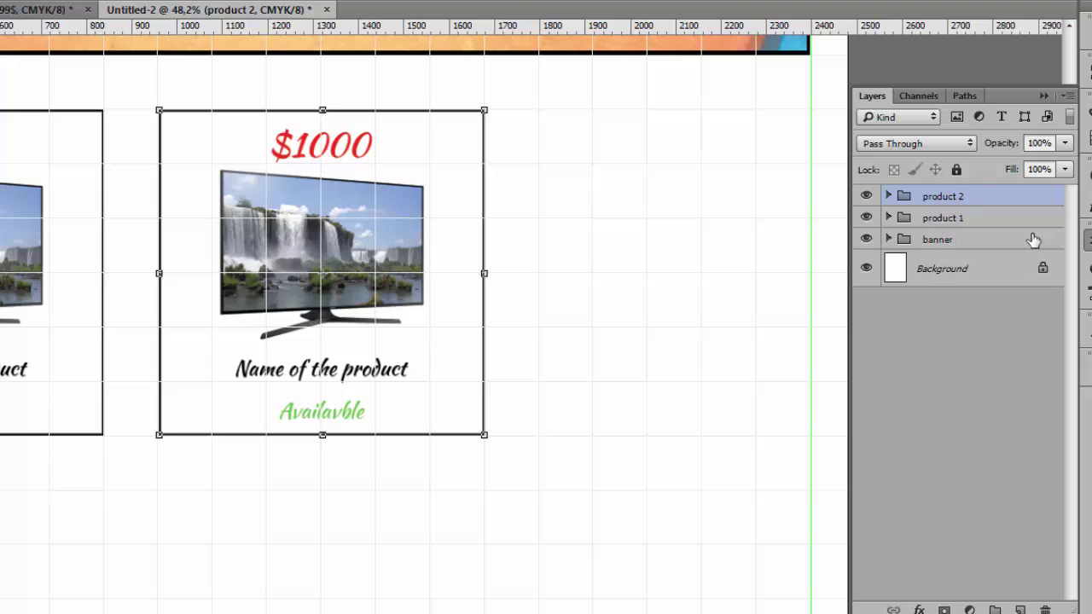
drag(941, 200, 1020, 611)
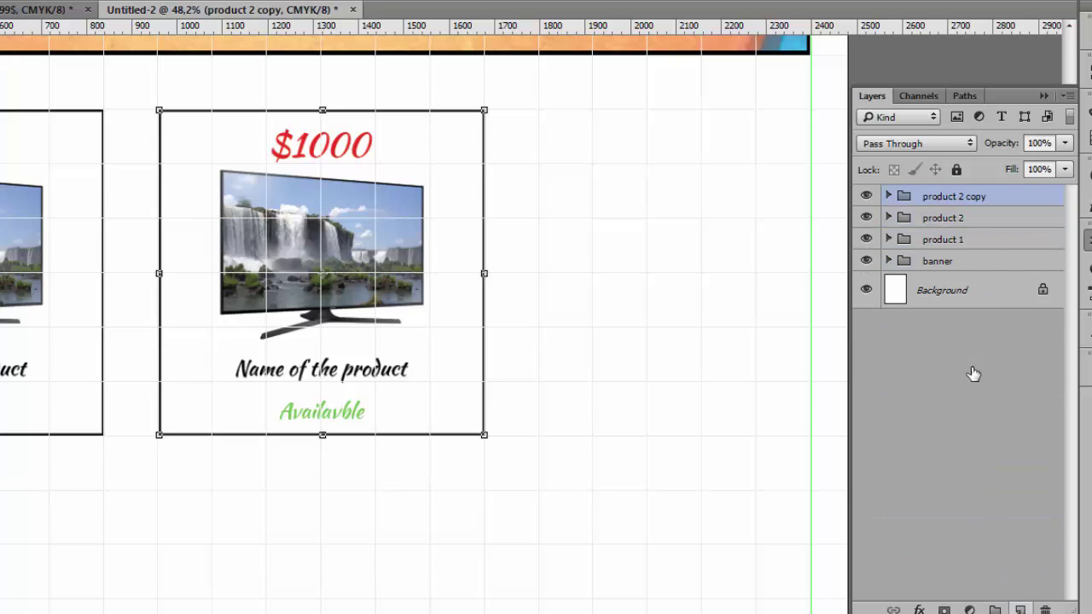
double_click(967, 196)
key(Right)
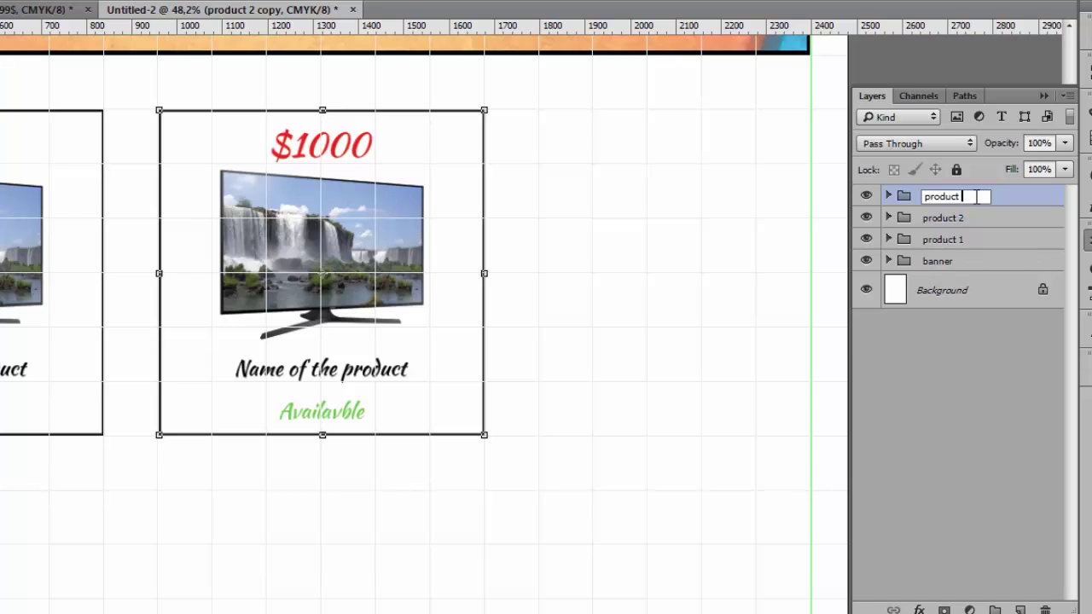
text(3)
key(Return)
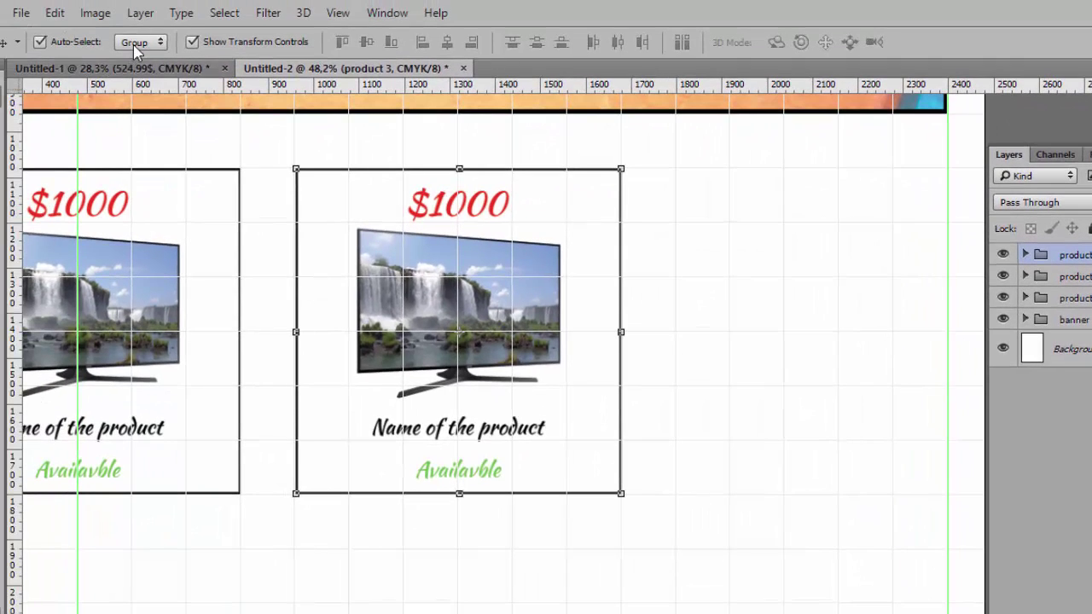
- With Auto-Select set to Layer, shift the TV photo right to centre it in its card
click(139, 42)
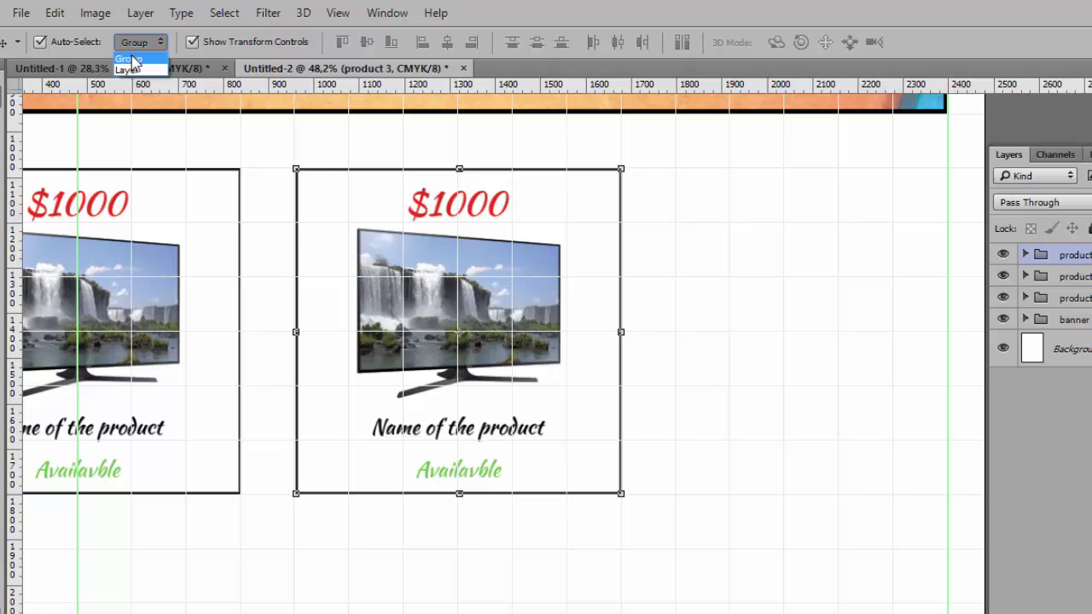
click(132, 70)
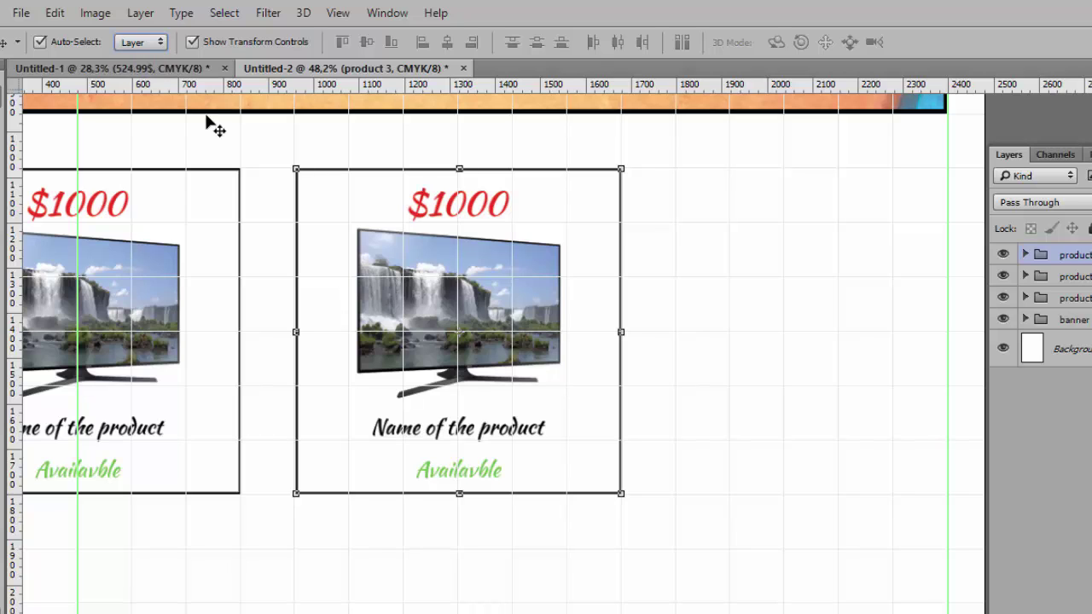
click(546, 316)
mouse_move(516, 309)
mouse_down()
mouse_move(550, 307)
mouse_move(484, 309)
mouse_up()
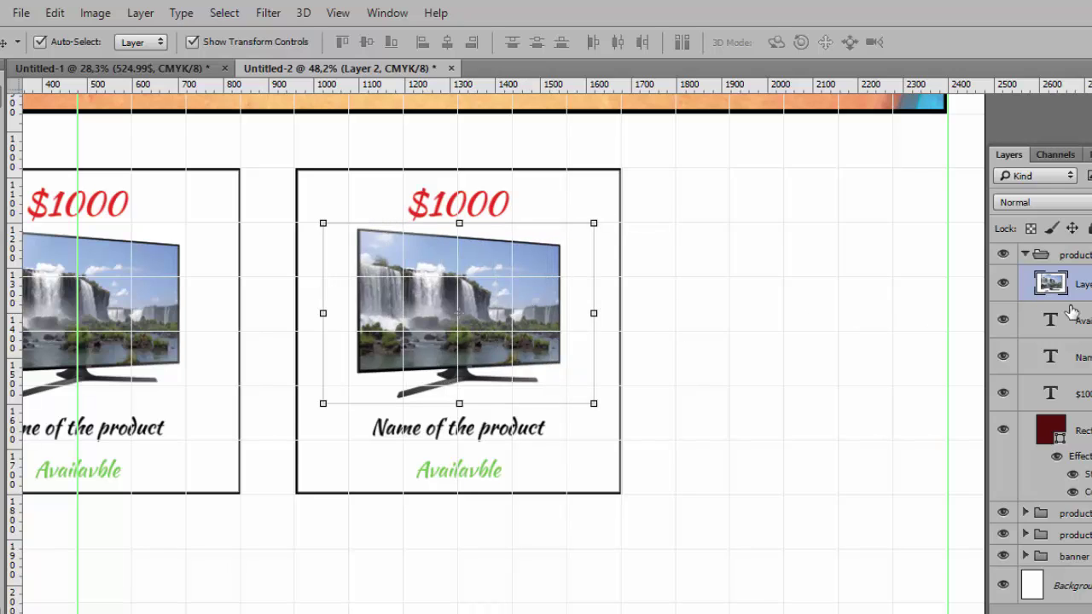
- With Auto-Select set to Group, arrange the three cards into an evenly spaced row
click(1023, 259)
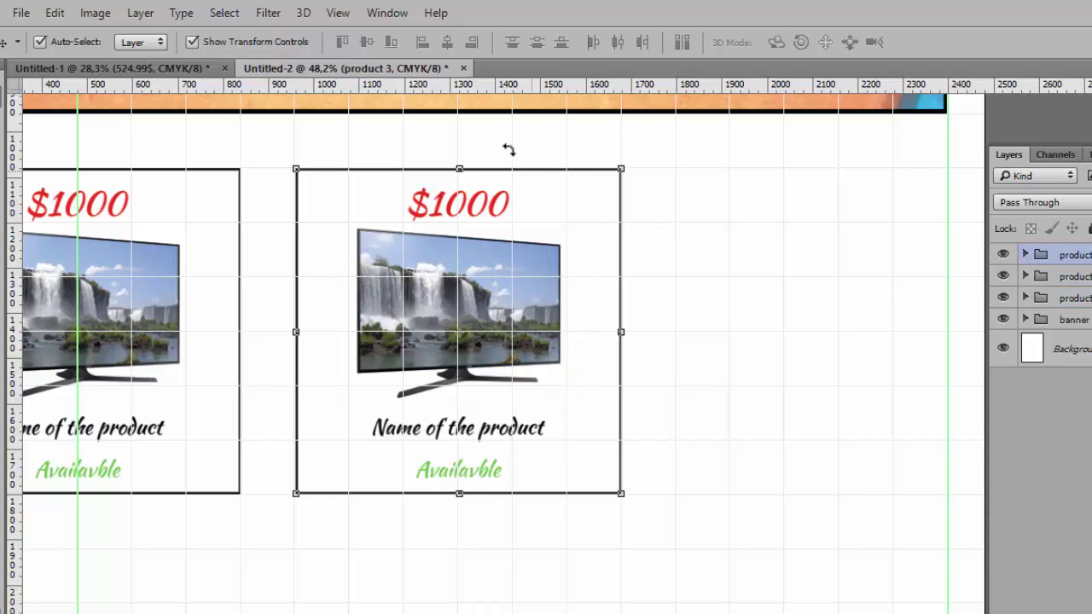
click(141, 41)
click(141, 56)
mouse_move(461, 277)
mouse_down()
mouse_move(824, 281)
mouse_move(802, 282)
mouse_up()
drag(509, 182, 476, 180)
click(476, 180)
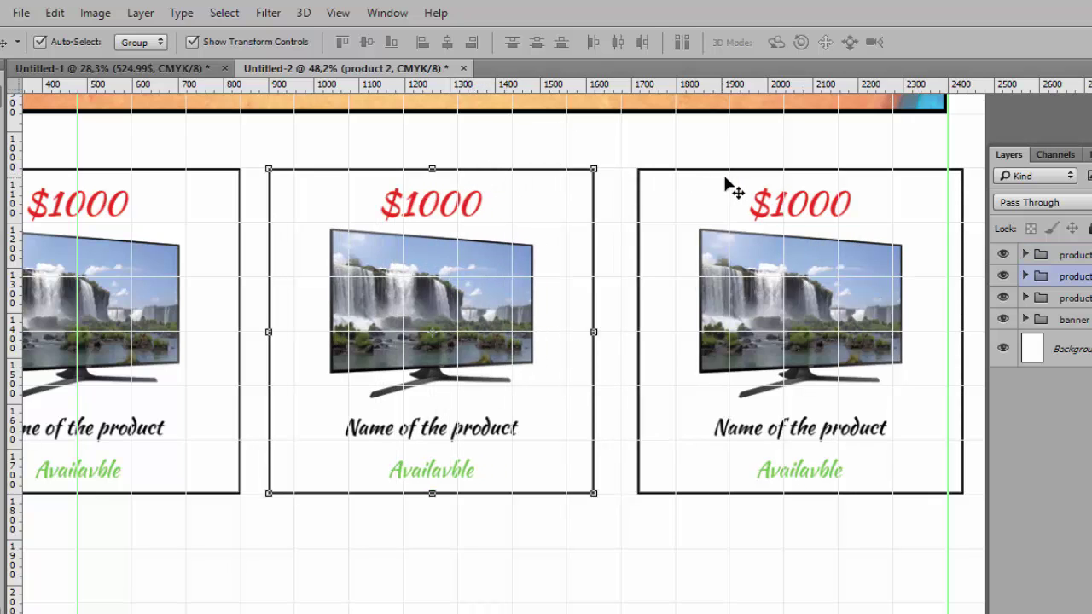
drag(726, 179, 708, 179)
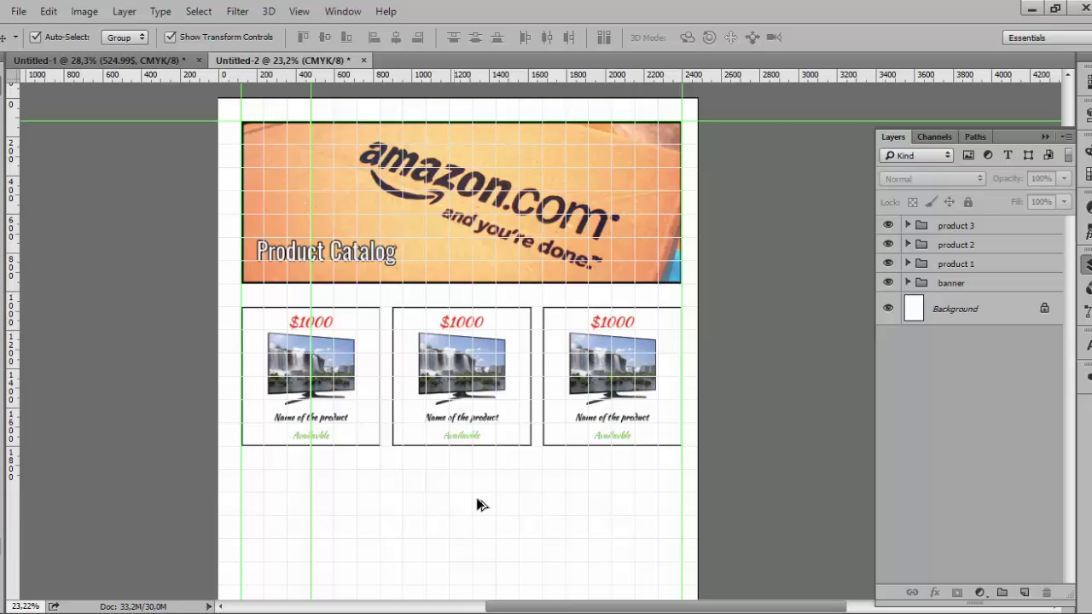
- Select the product 1 through product 3 groups and group them as 'line 1'
scroll(474, 499, up, 2)
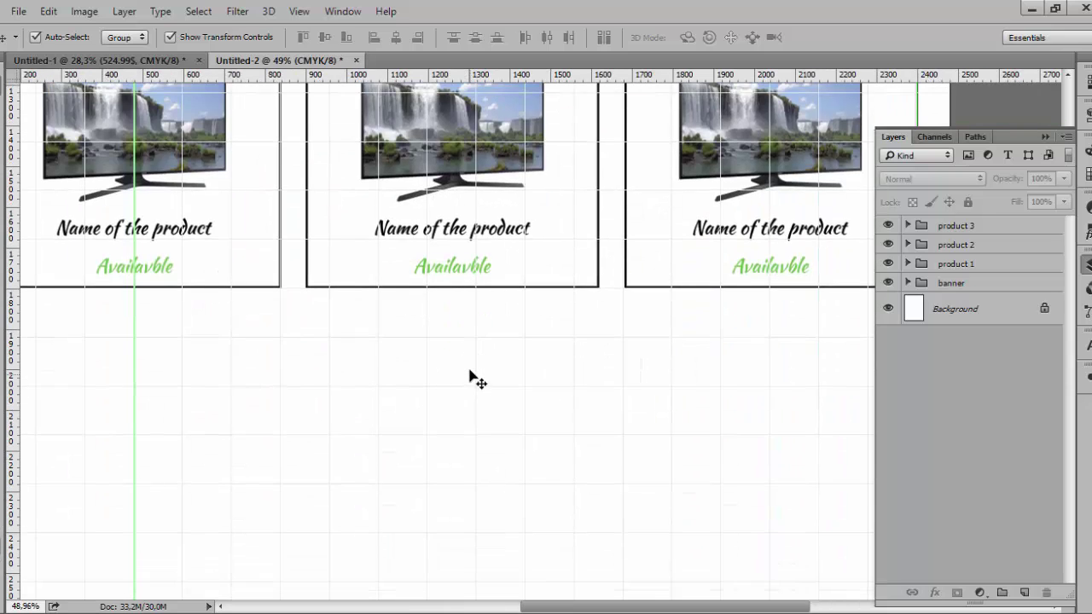
scroll(476, 370, up, 1)
scroll(476, 371, down, 2)
scroll(475, 358, down, 2)
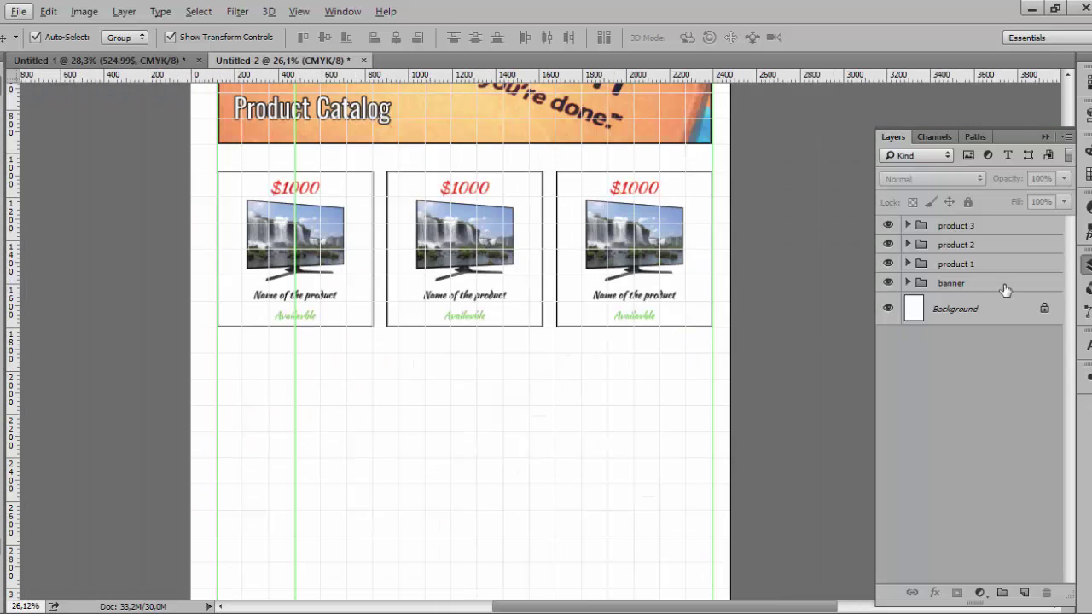
click(957, 266)
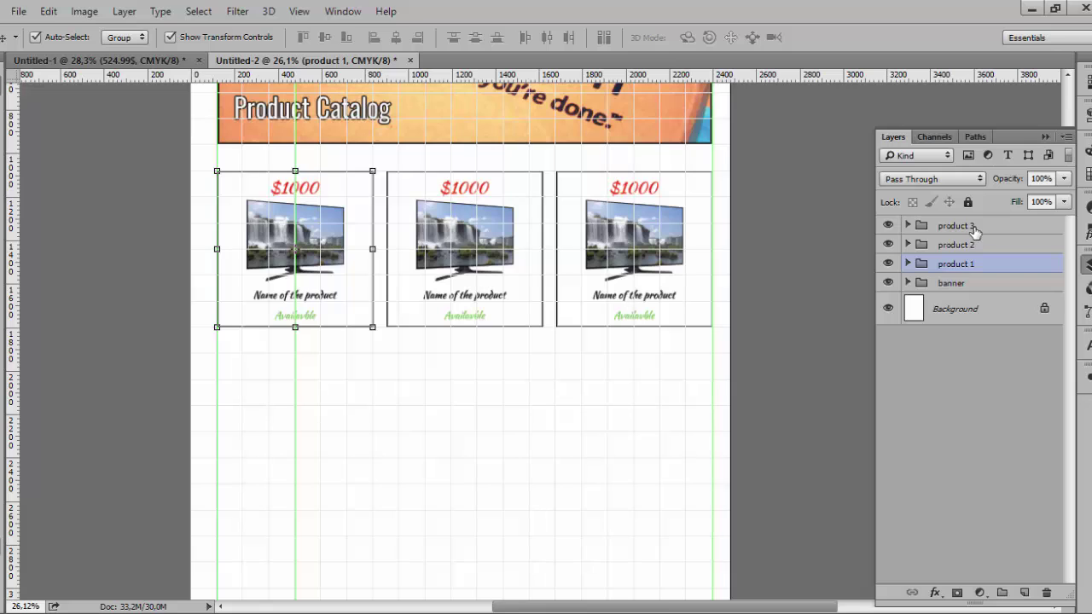
shift+click(975, 226)
key(ctrl+g)
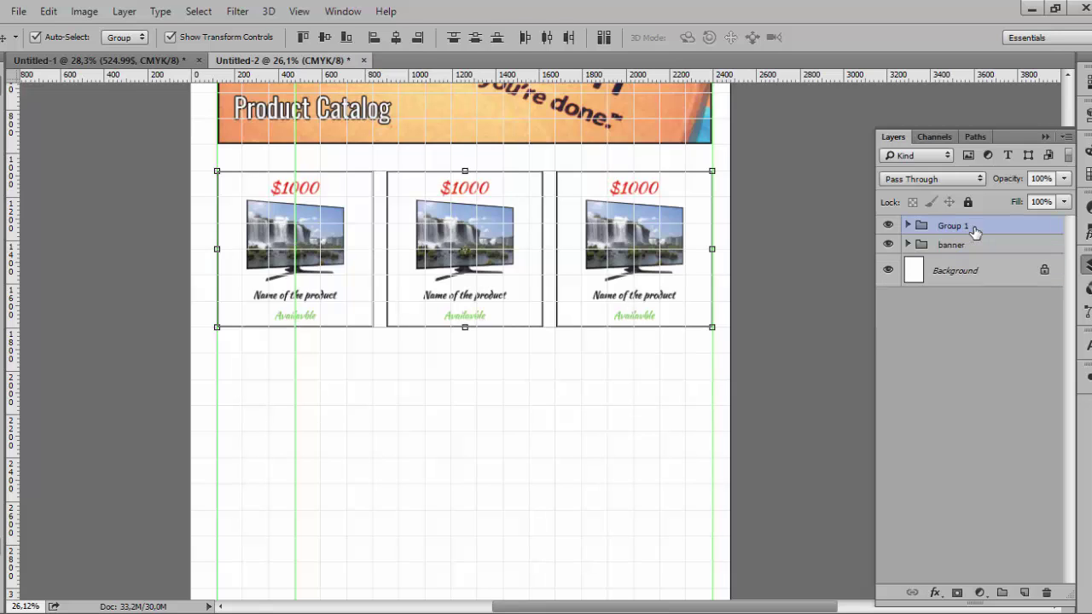
double_click(970, 226)
text(line)
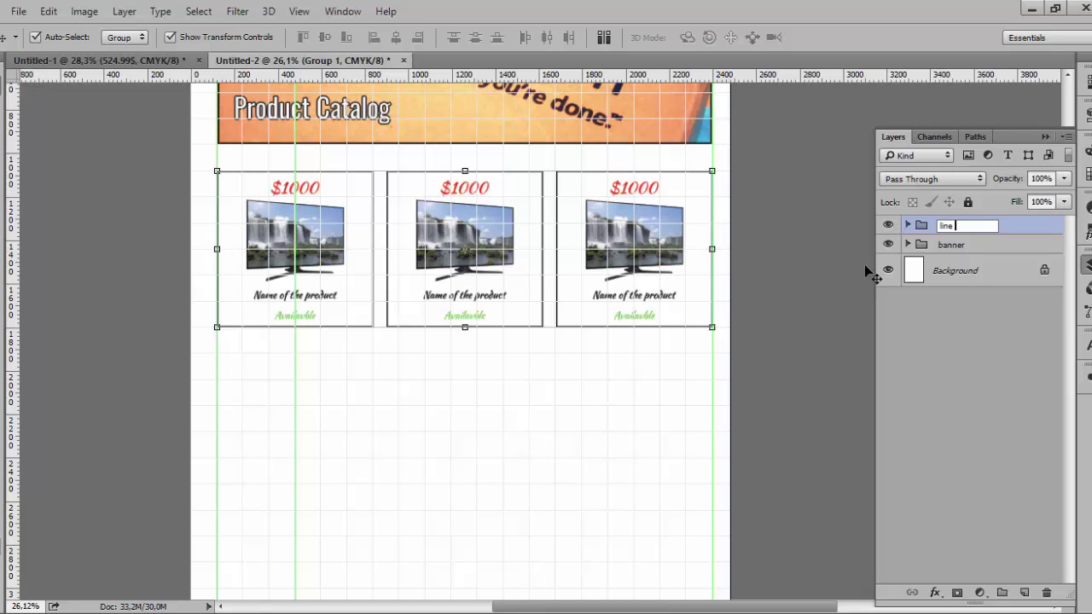
text(1)
key(Return)
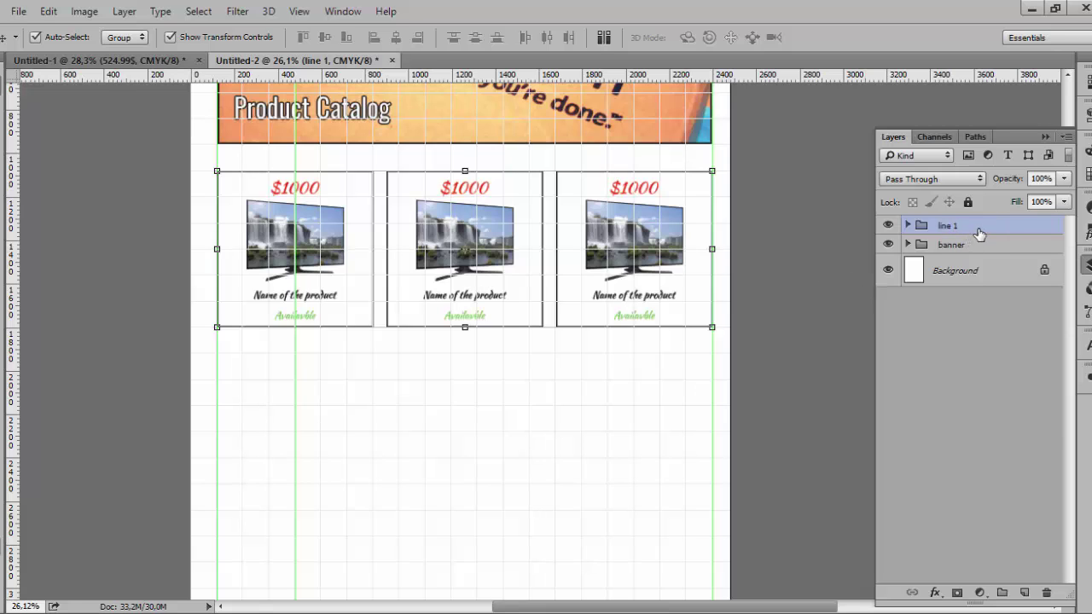
- Duplicate the line 1 card row as 'line 2' and move it 840 px down
drag(979, 232, 1024, 593)
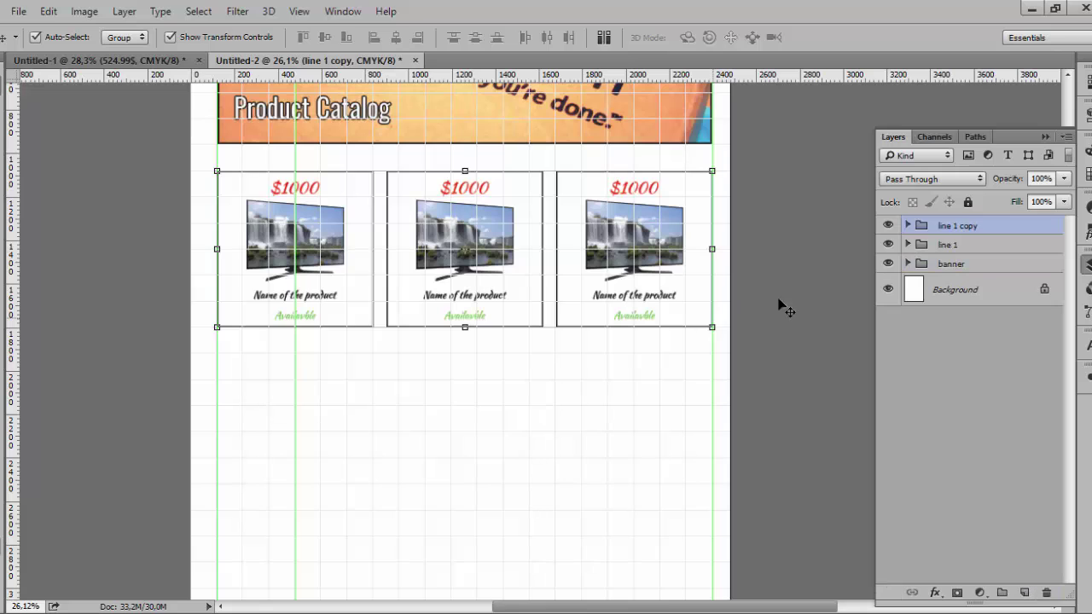
double_click(970, 227)
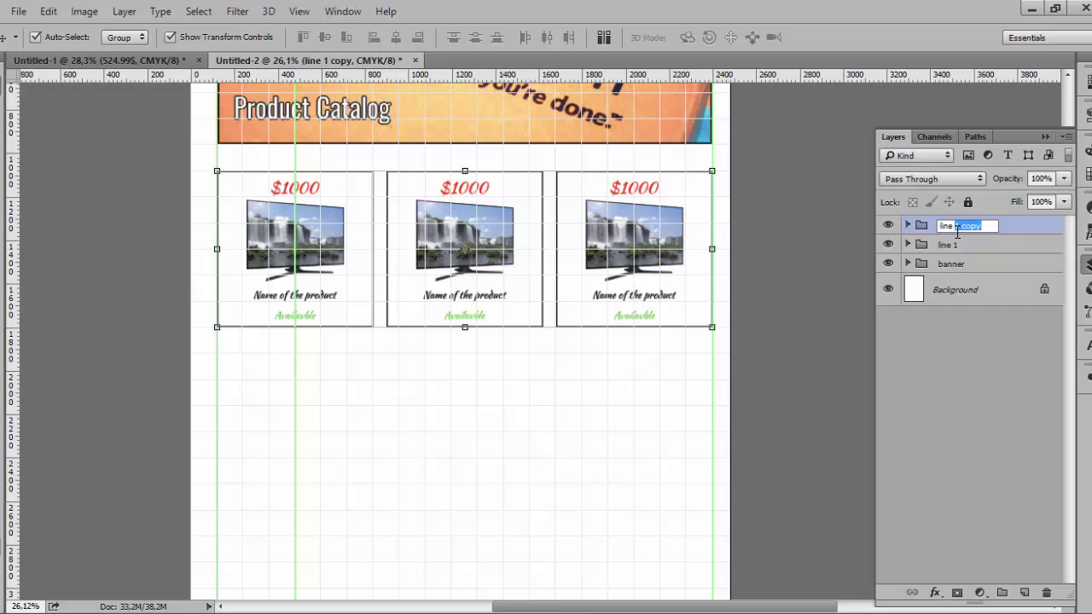
text(line 2)
key(Return)
drag(617, 260, 618, 444)
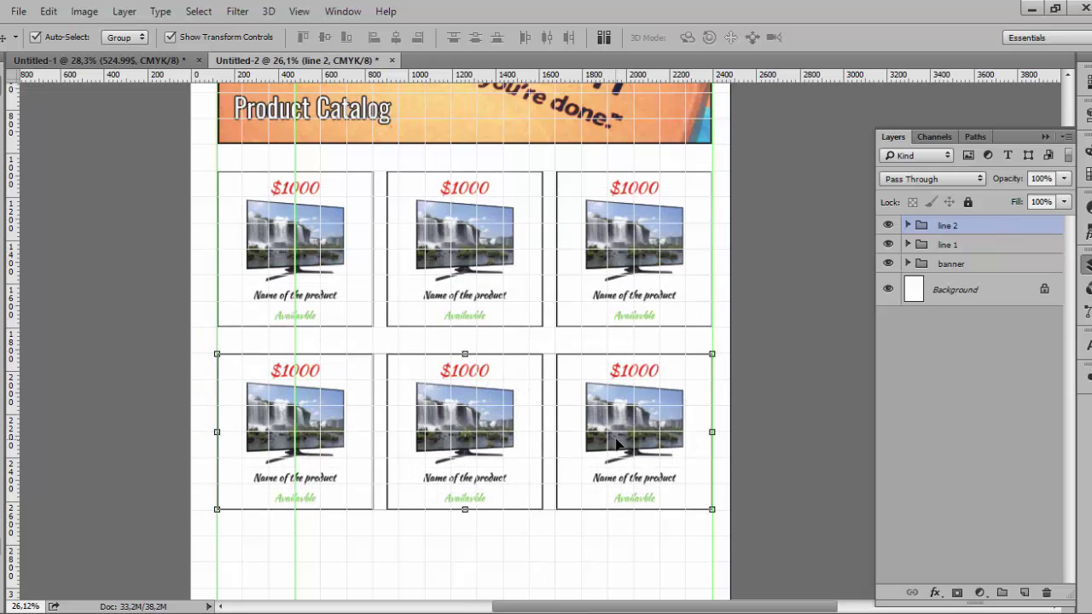
- Duplicate line 2 and position the copy as the third card row below it
drag(974, 232, 1025, 592)
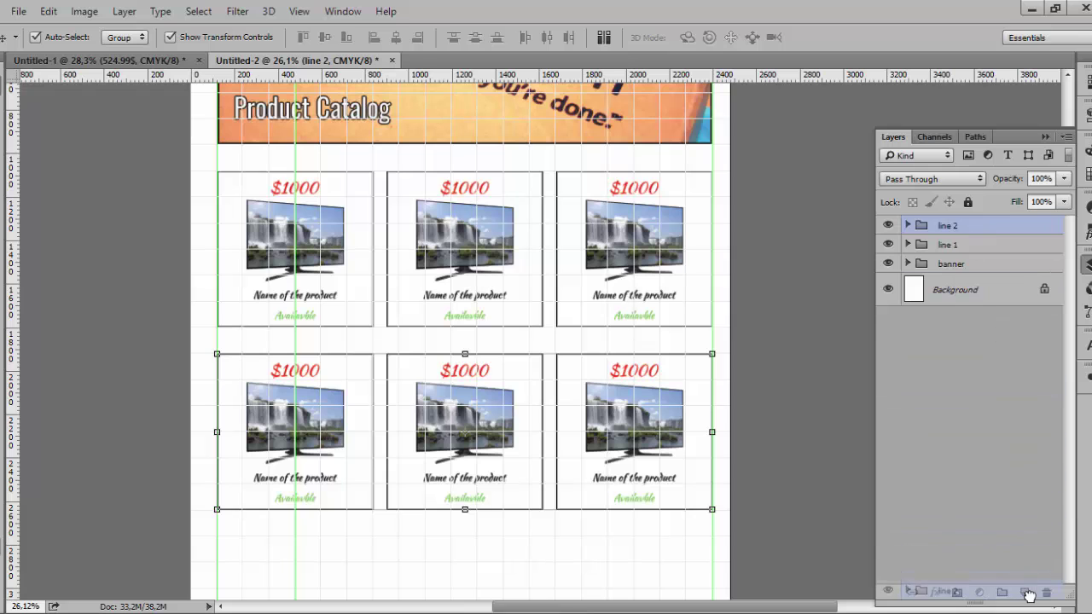
mouse_move(584, 482)
mouse_down()
mouse_move(591, 596)
mouse_move(598, 564)
mouse_up()
key(shift+Up)
key(shift+Up)
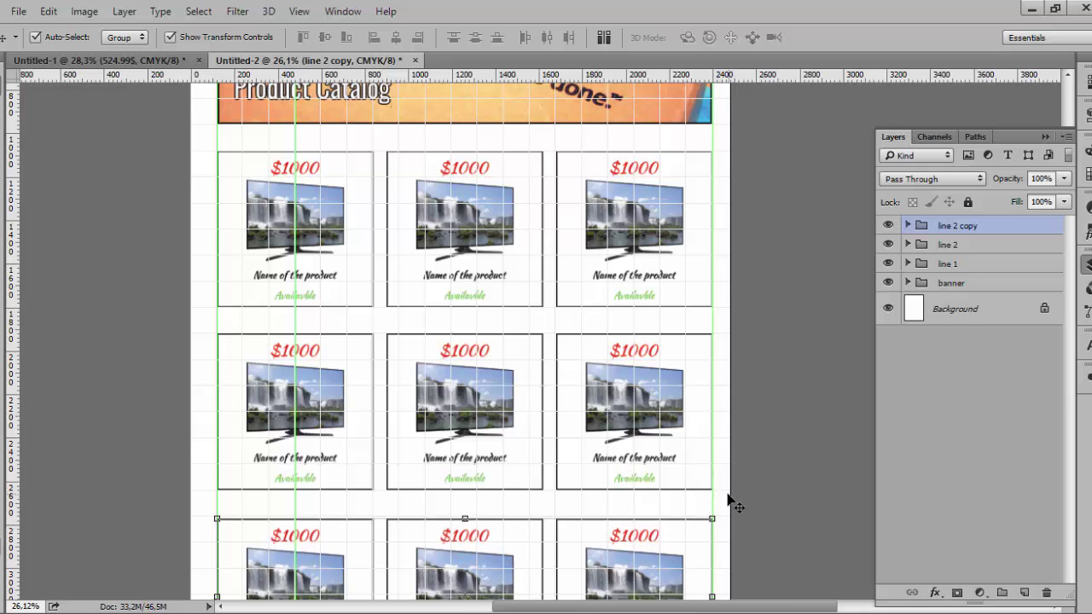
key(shift+Up)
scroll(642, 424, down, 2)
scroll(642, 424, down, 3)
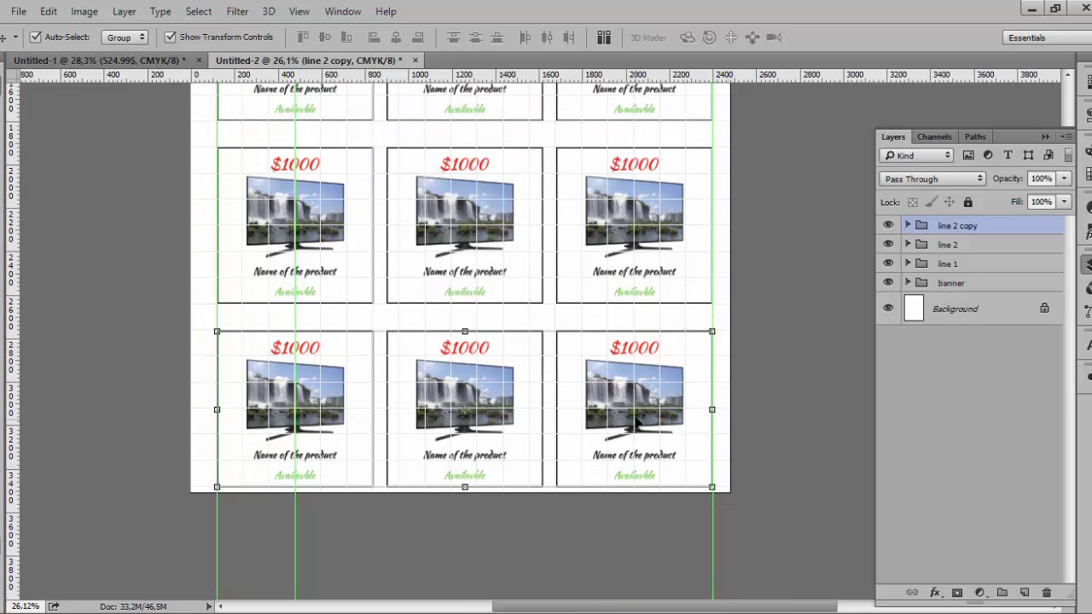
scroll(637, 416, down, 1)
scroll(648, 401, down, 3)
click(709, 370)
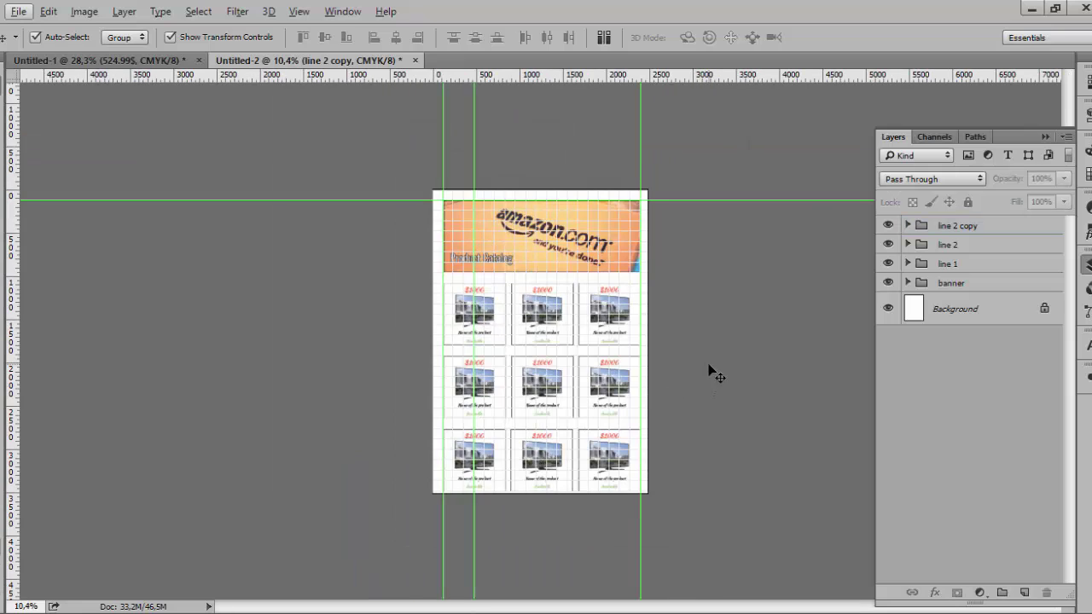
scroll(619, 427, up, 2)
scroll(633, 358, up, 2)
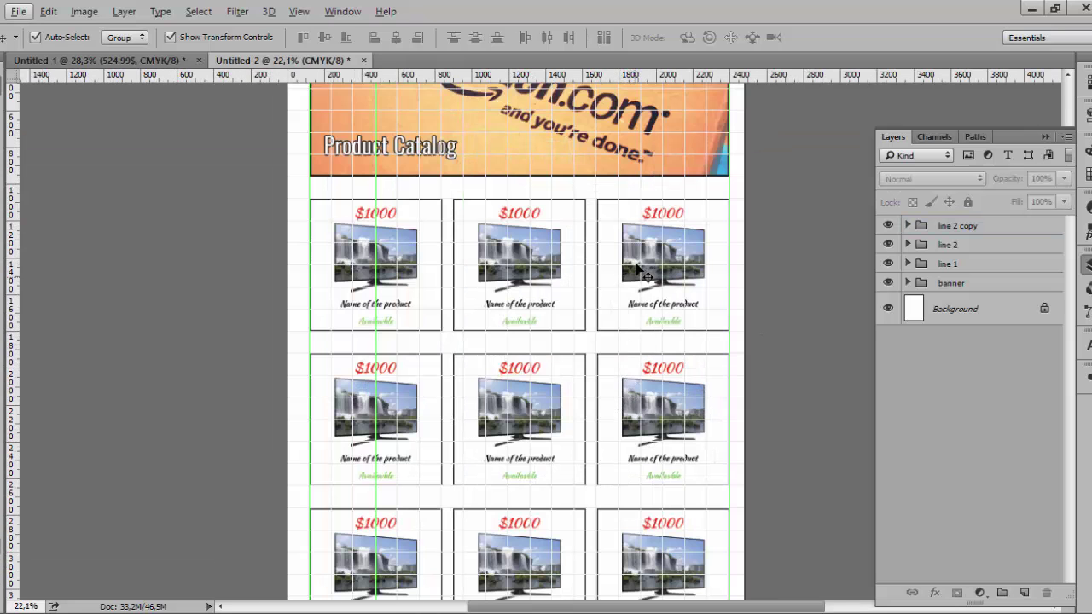
scroll(654, 208, down, 1)
scroll(654, 207, down, 1)
scroll(654, 207, down, 1)
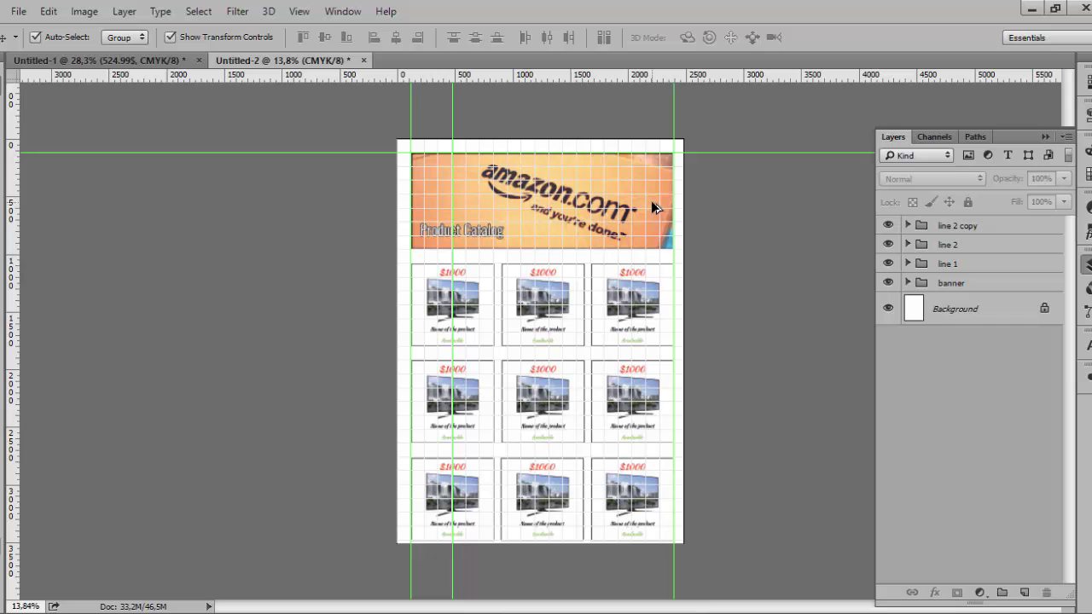
- Turn off the grid and guides, then scroll through the 3×3 card layout
click(301, 12)
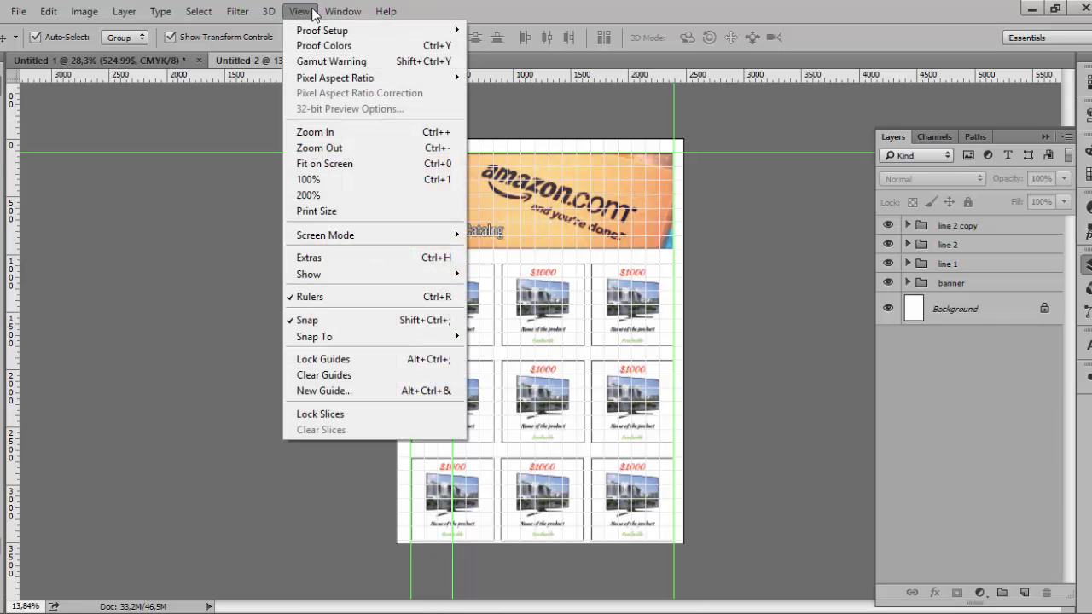
mouse_move(376, 274)
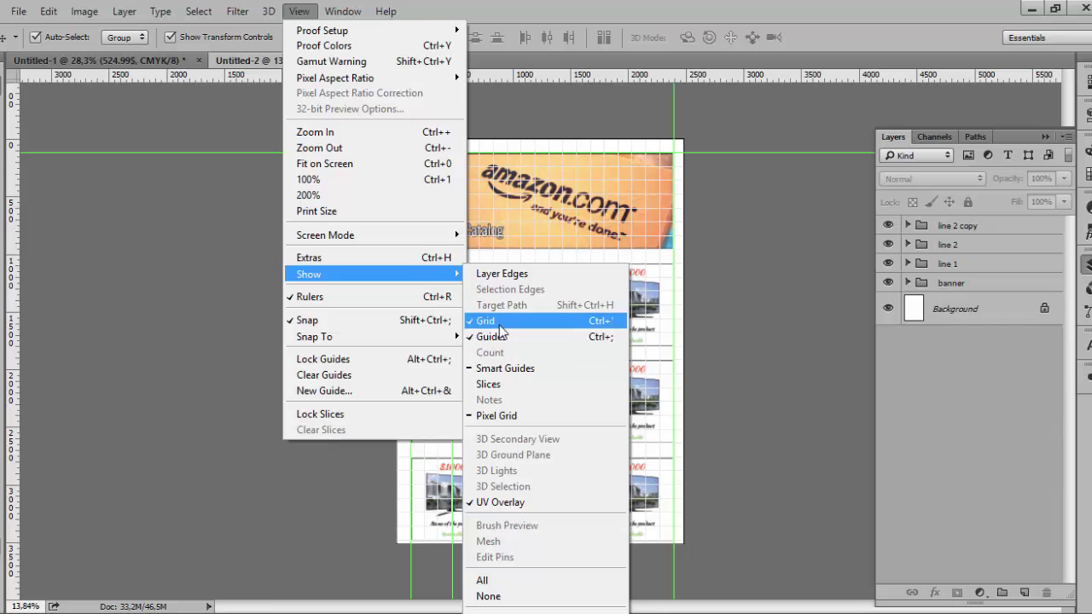
click(498, 321)
key(ctrl+semicolon)
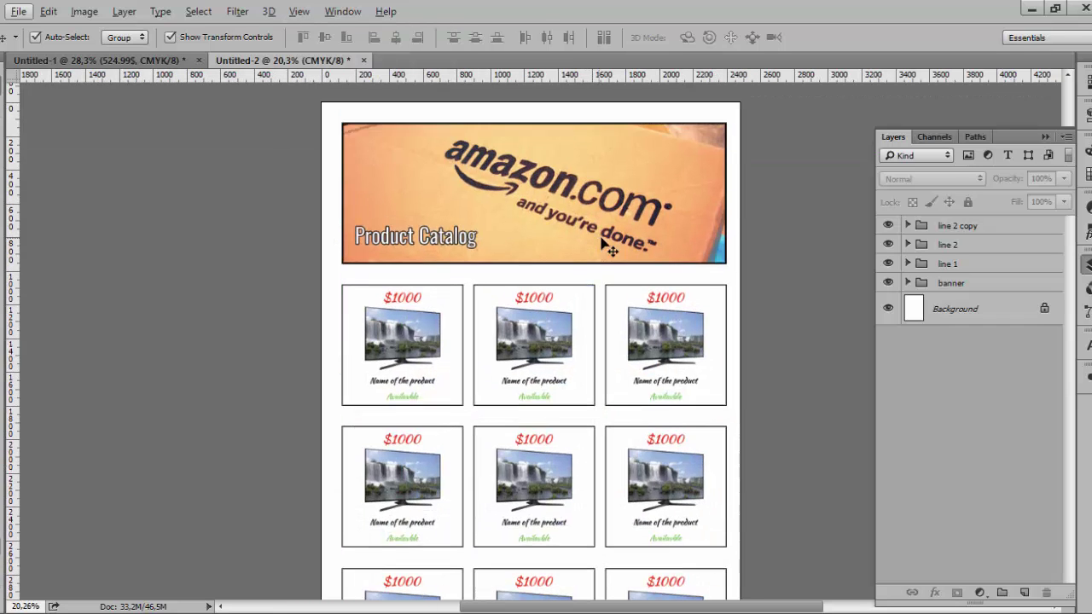
scroll(608, 333, up, 5)
scroll(629, 279, down, 2)
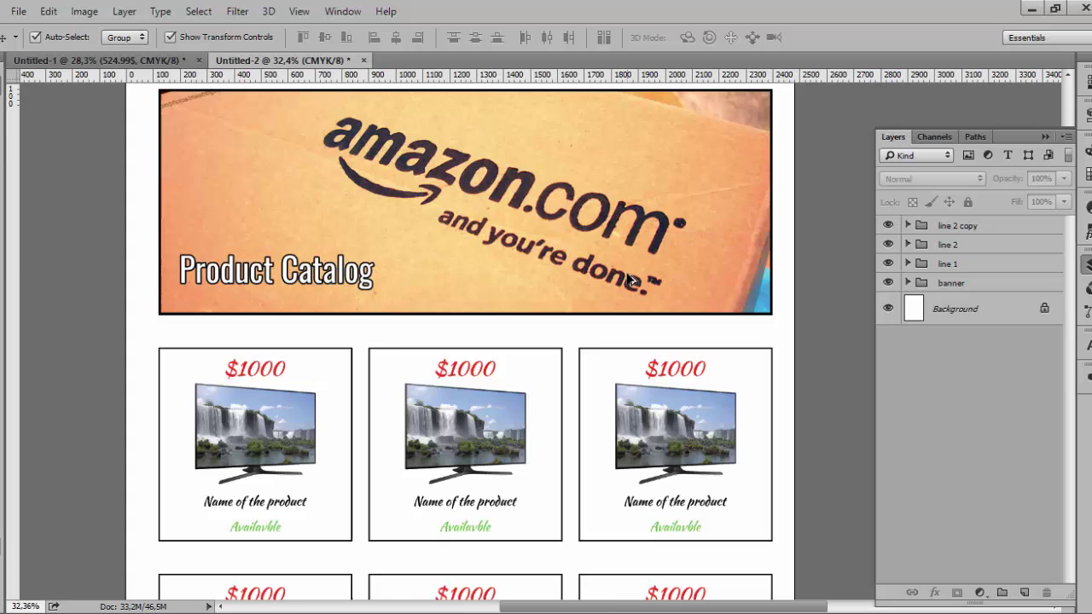
scroll(629, 283, down, 3)
scroll(627, 290, down, 3)
scroll(624, 302, down, 2)
scroll(624, 305, down, 3)
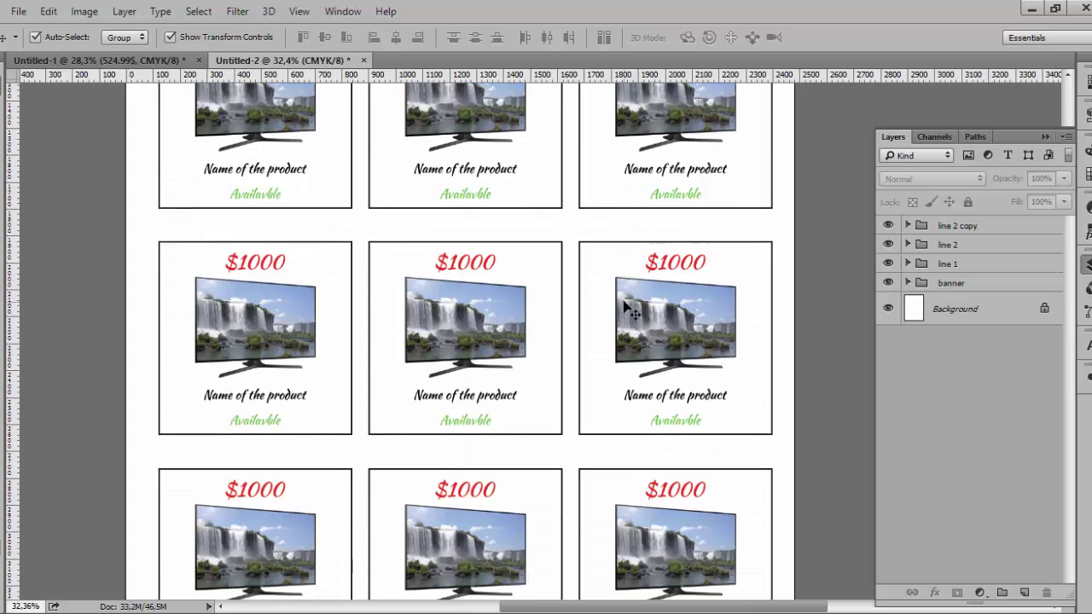
scroll(624, 304, down, 3)
click(177, 61)
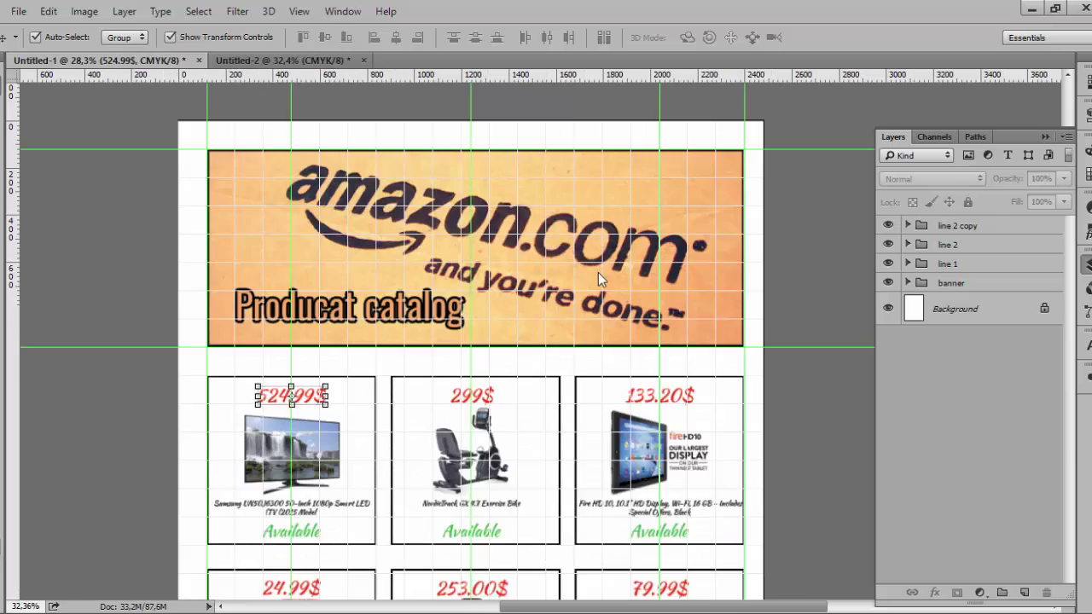
scroll(614, 245, down, 2)
scroll(614, 243, down, 3)
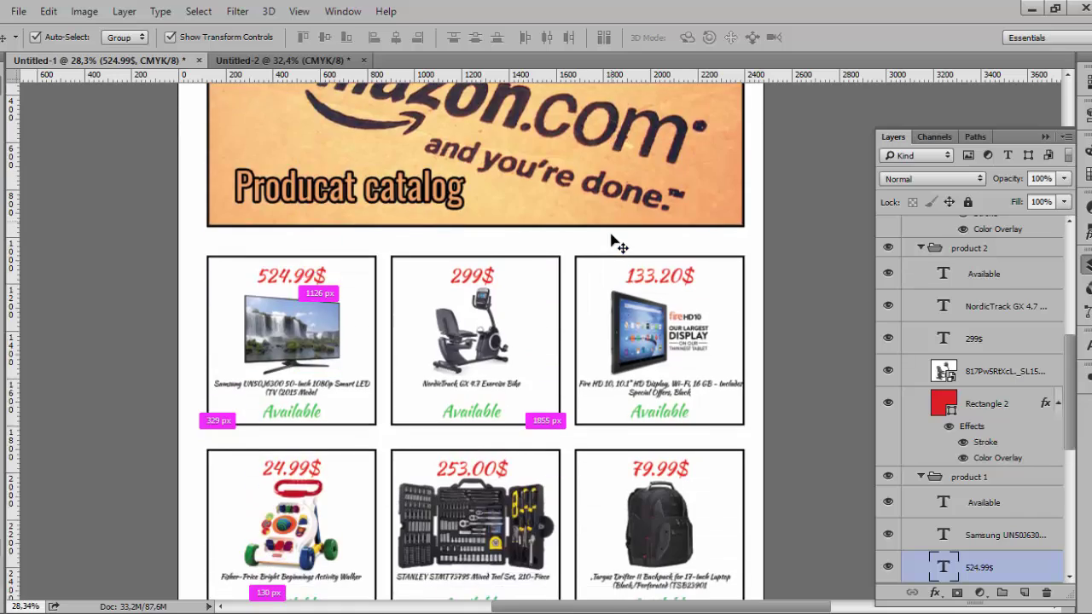
scroll(615, 241, down, 6)
scroll(615, 235, down, 3)
scroll(614, 230, down, 3)
scroll(614, 231, down, 3)
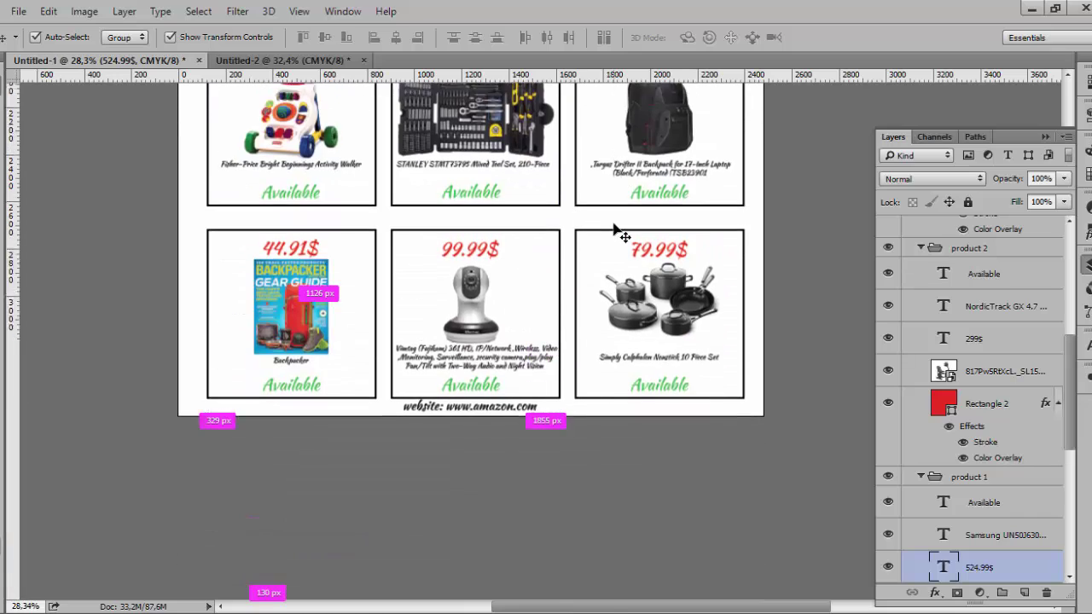